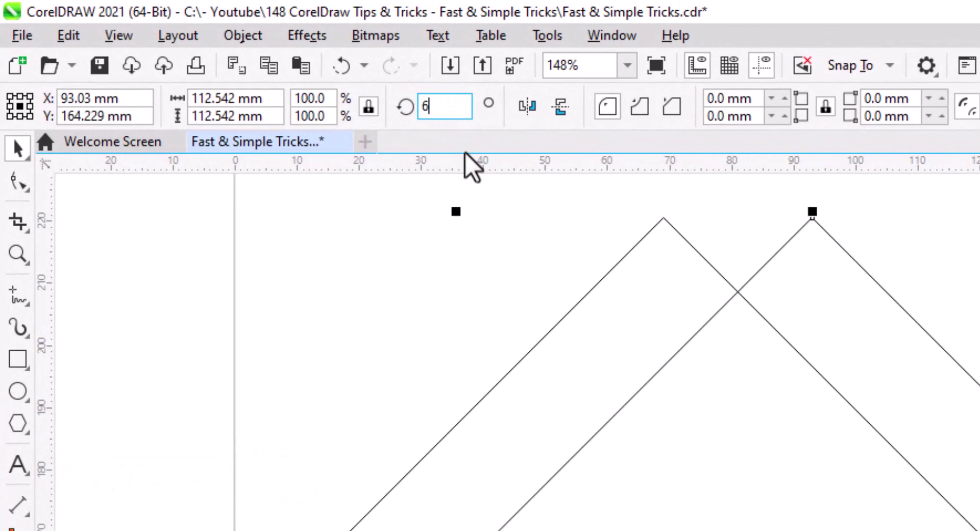
# Step: Set the second square's rotation to 66 degrees and move it over the first diamond so the two shapes overlap
pyautogui.press('Return')
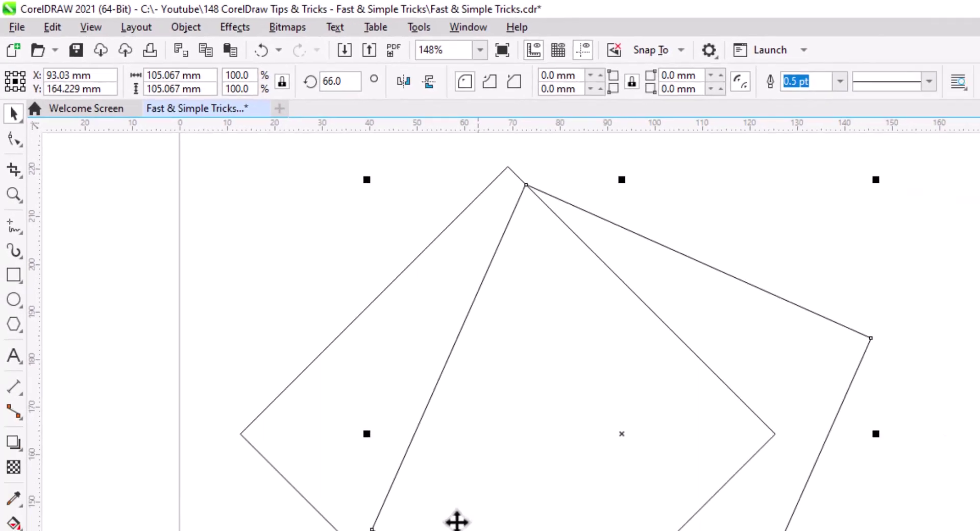
pyautogui.click(270, 341)
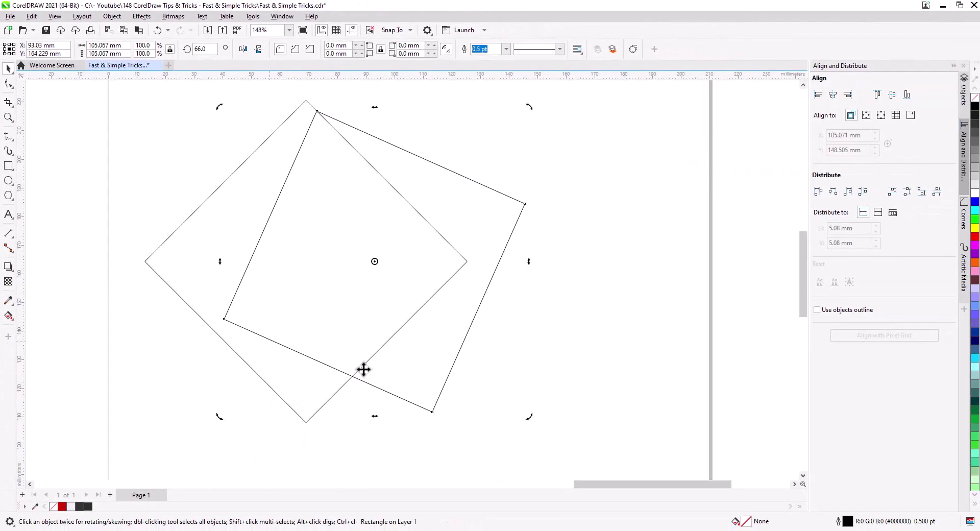
pyautogui.click(398, 386)
pyautogui.moveTo(417, 386); pyautogui.dragTo(352, 408)
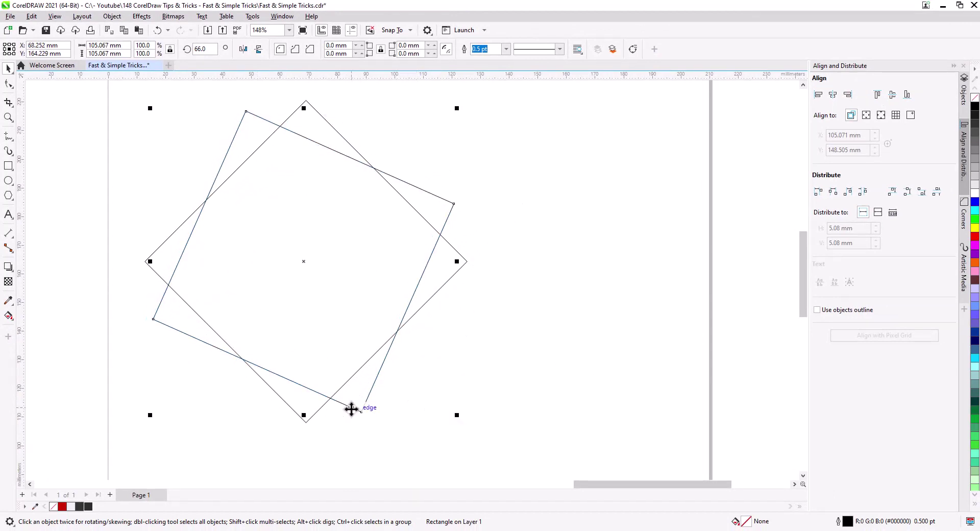
# Step: Align the 66-degree square to the bottom of the diamond
pyautogui.keyDown('shift'); pyautogui.click(313, 414); pyautogui.keyUp('shift')
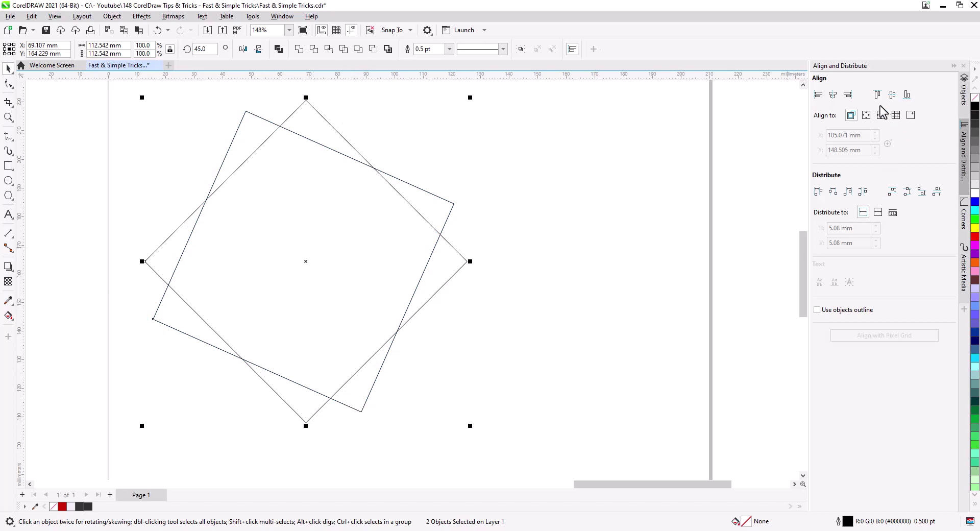
pyautogui.click(908, 95)
pyautogui.click(648, 238)
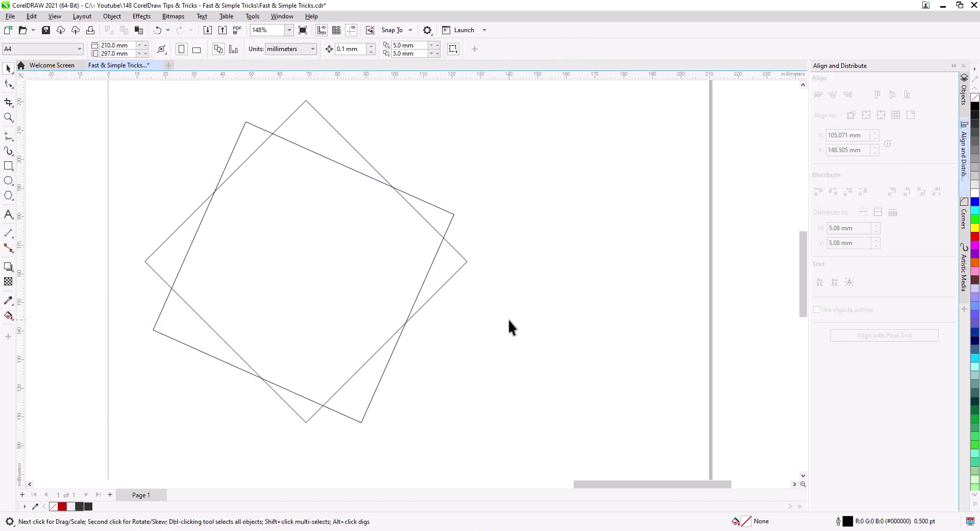
# Step: Add a one-step inside contour with a 3.0 mm offset to the 66-degree square
pyautogui.click(383, 369)
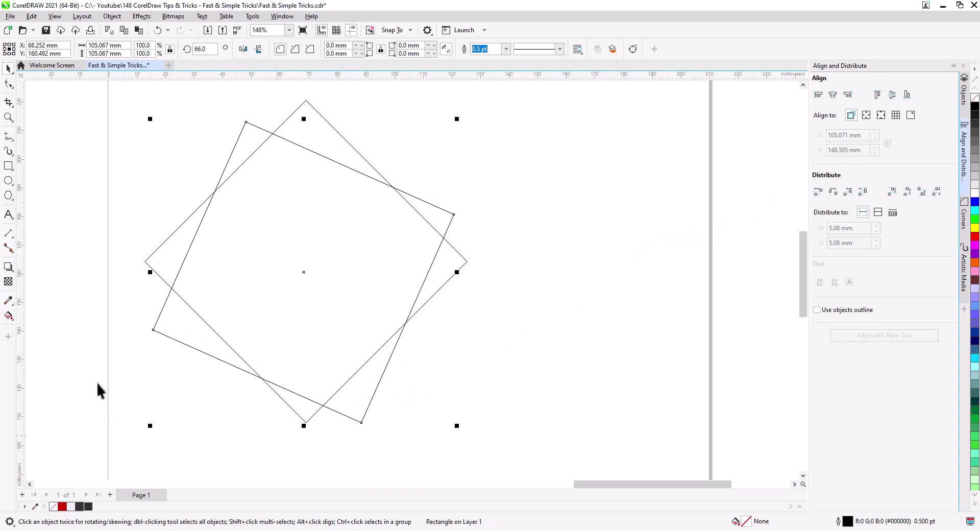
pyautogui.click(11, 268)
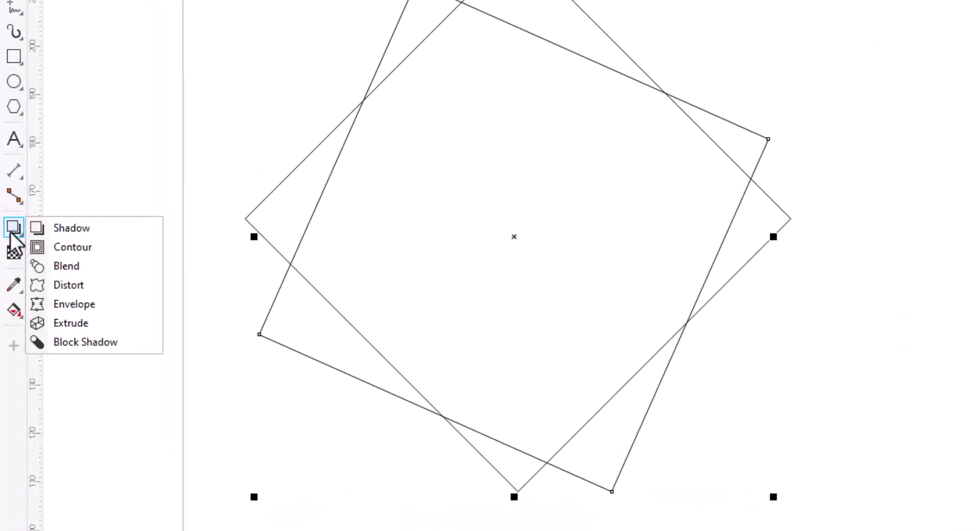
pyautogui.click(41, 276)
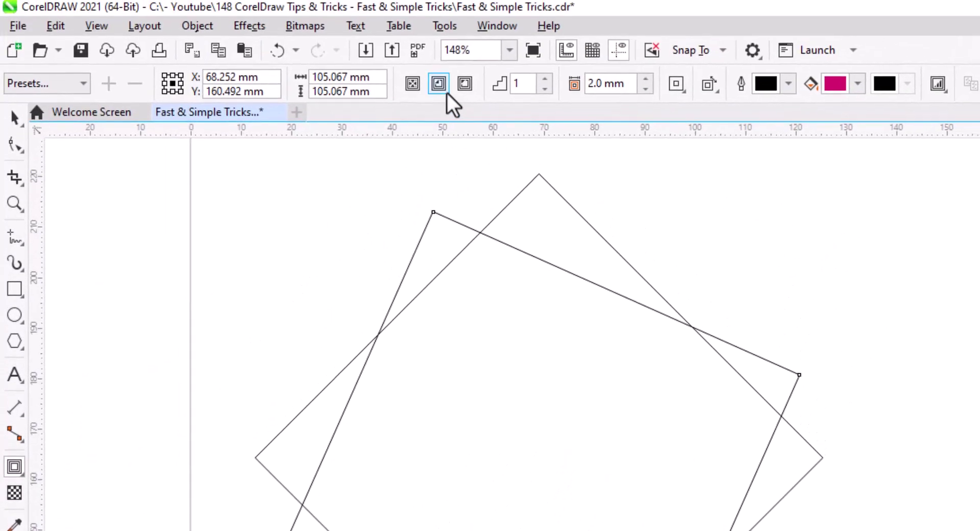
pyautogui.click(439, 87)
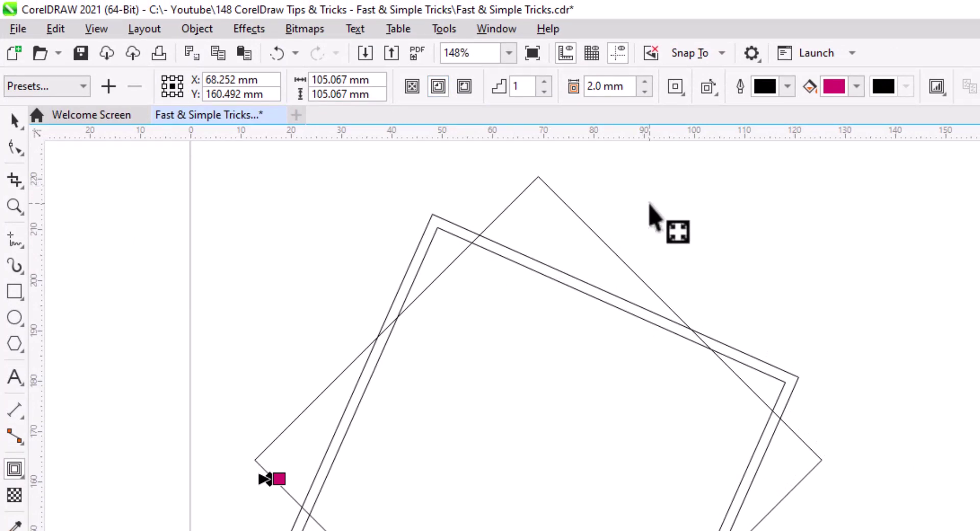
pyautogui.click(643, 82)
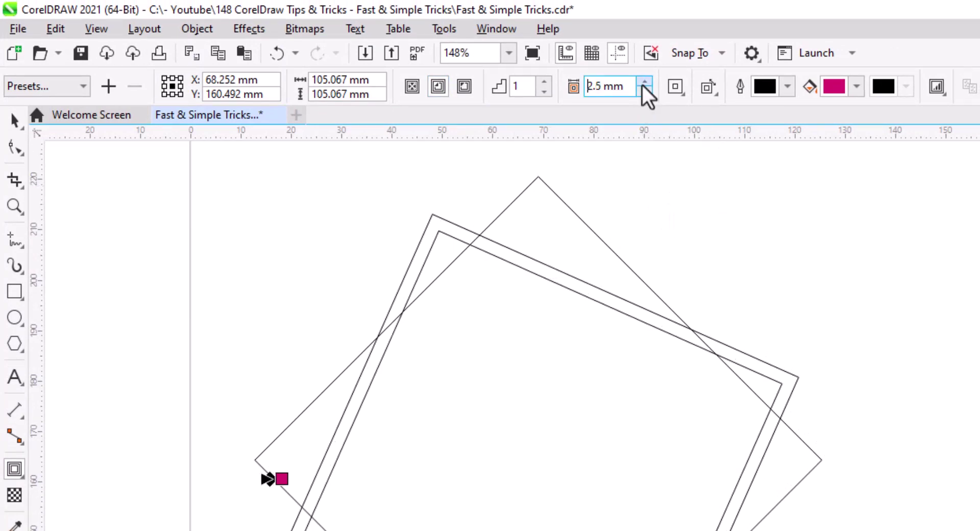
pyautogui.click(643, 83)
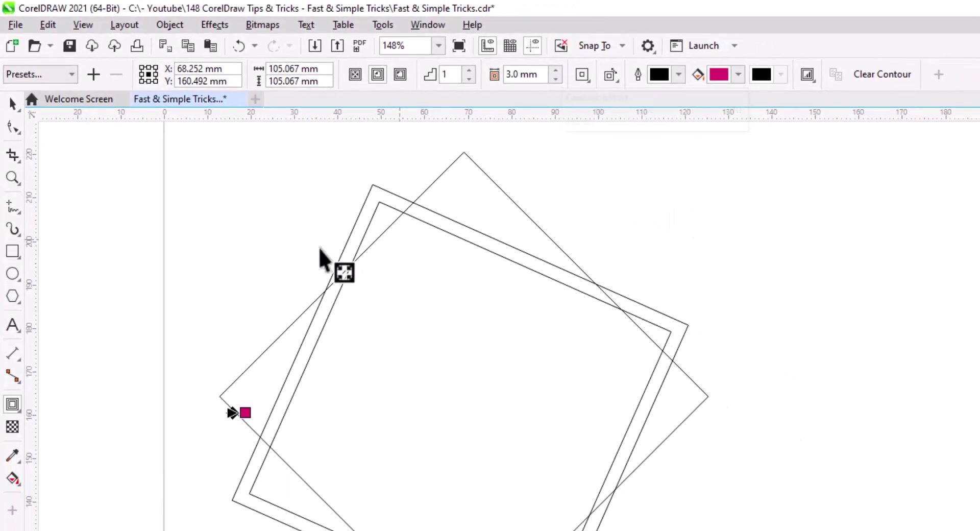
pyautogui.click(15, 121)
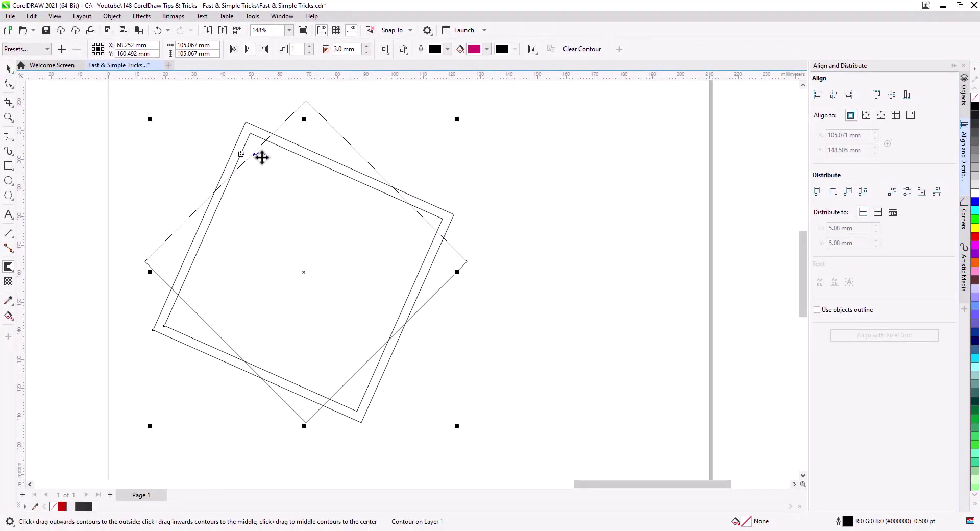
# Step: Break the 66-degree square's contour apart and scale both of its outlines together to about 107.5 mm
pyautogui.rightClick(441, 221)
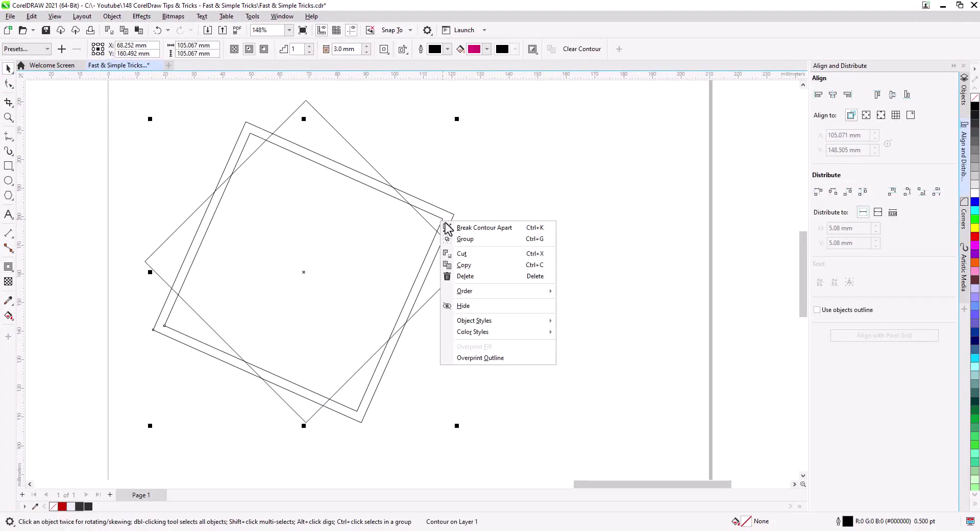
pyautogui.click(483, 228)
pyautogui.click(474, 293)
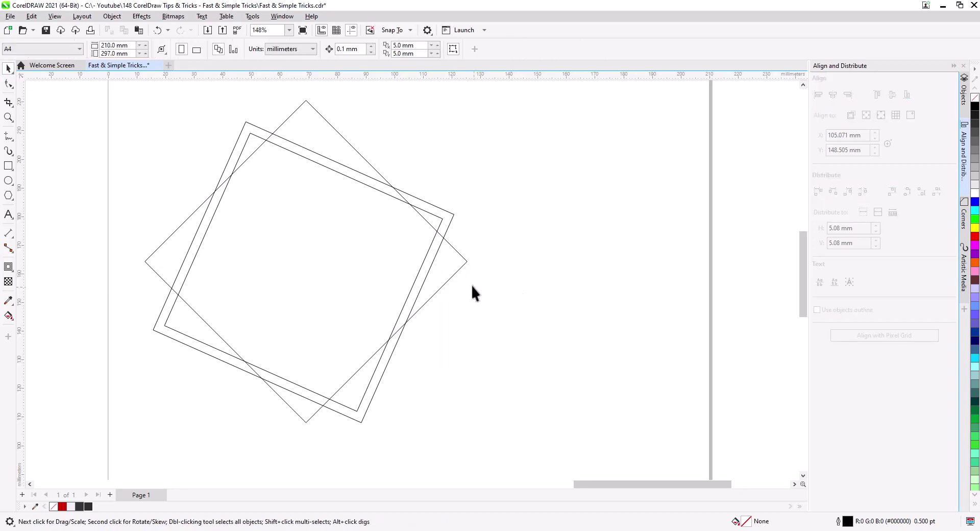
pyautogui.click(450, 219)
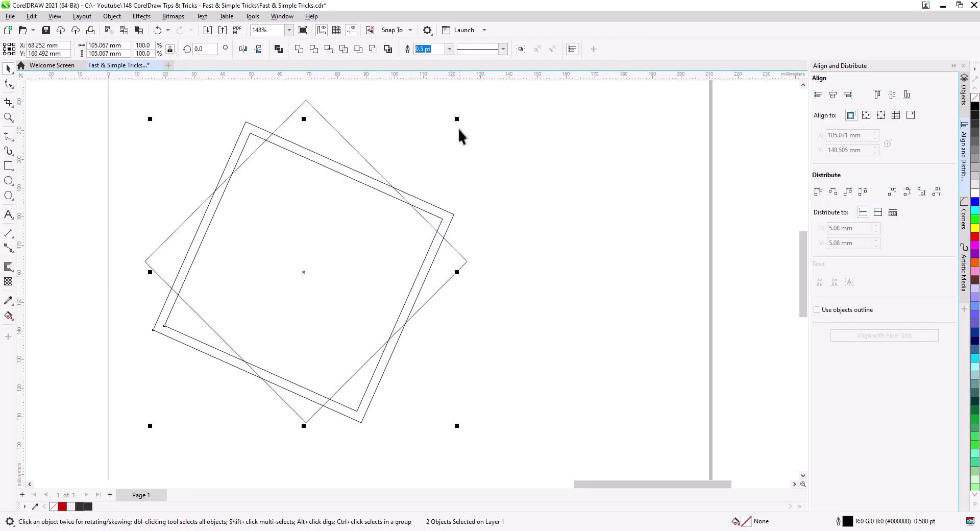
pyautogui.moveTo(458, 119); pyautogui.dragTo(464, 111)
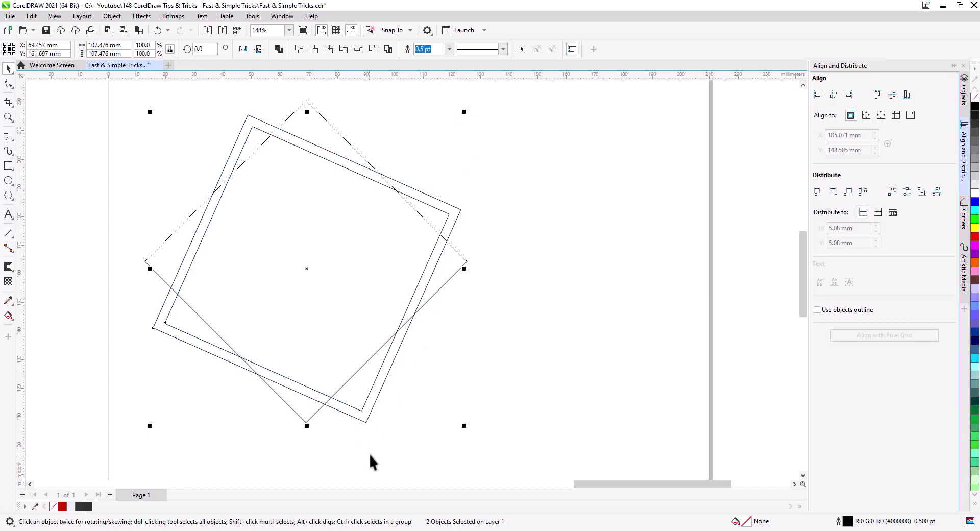
# Step: Apply an inside contour with a 1.0 mm offset to the 45-degree diamond
pyautogui.click(307, 423)
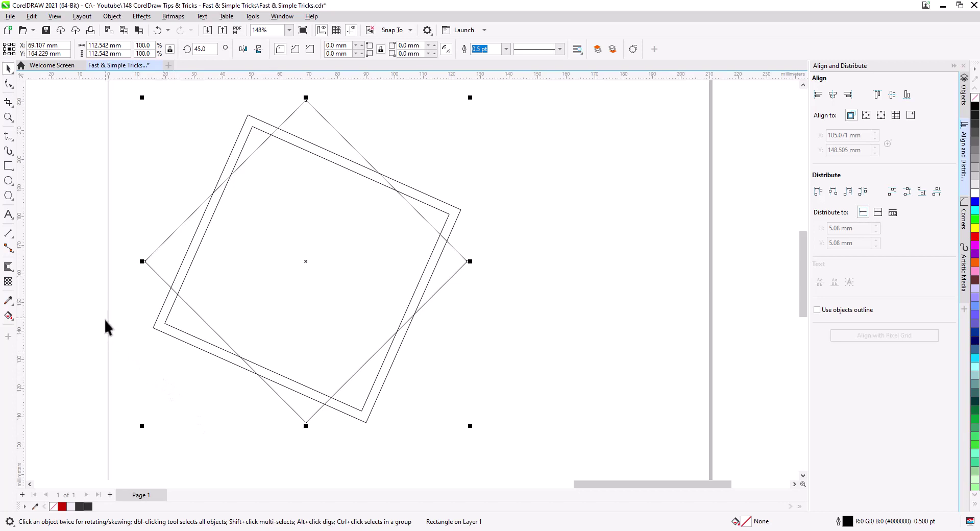
pyautogui.click(8, 266)
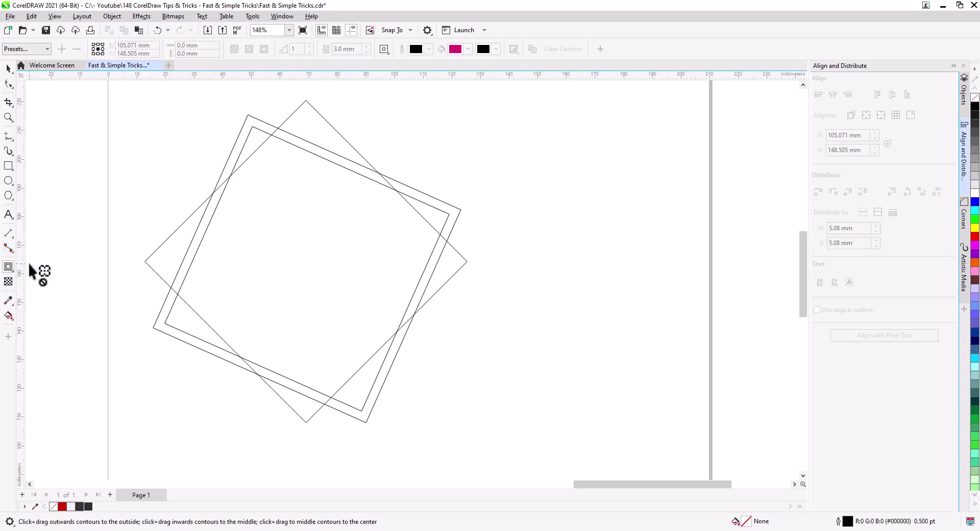
pyautogui.click(162, 274)
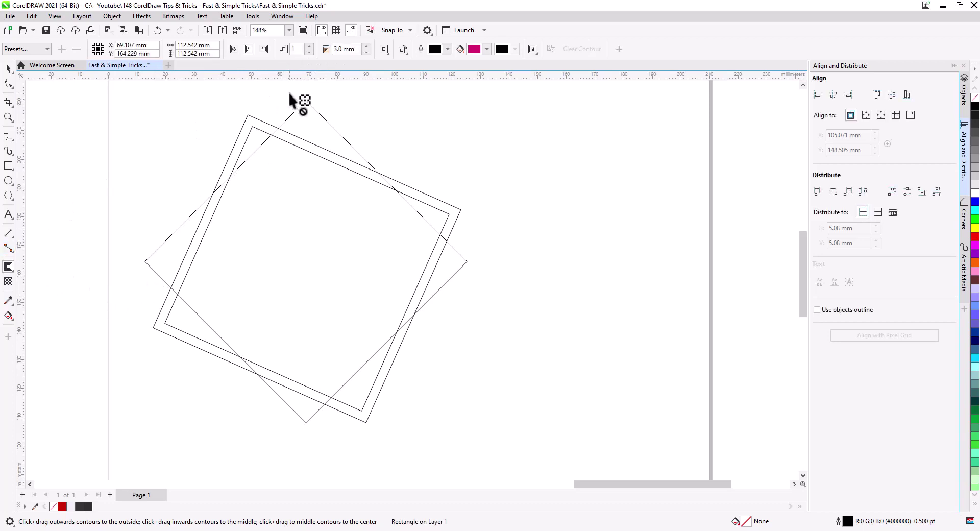
pyautogui.write('1')
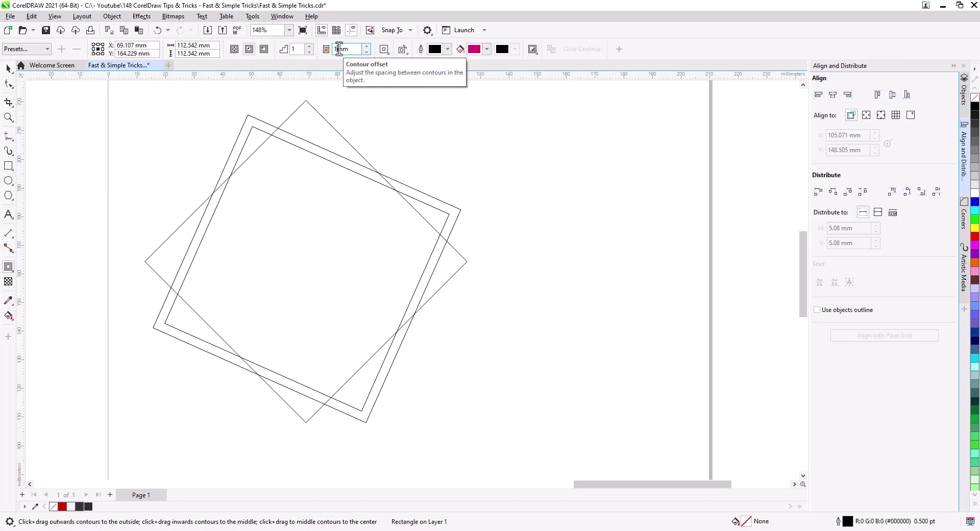
pyautogui.press('Return')
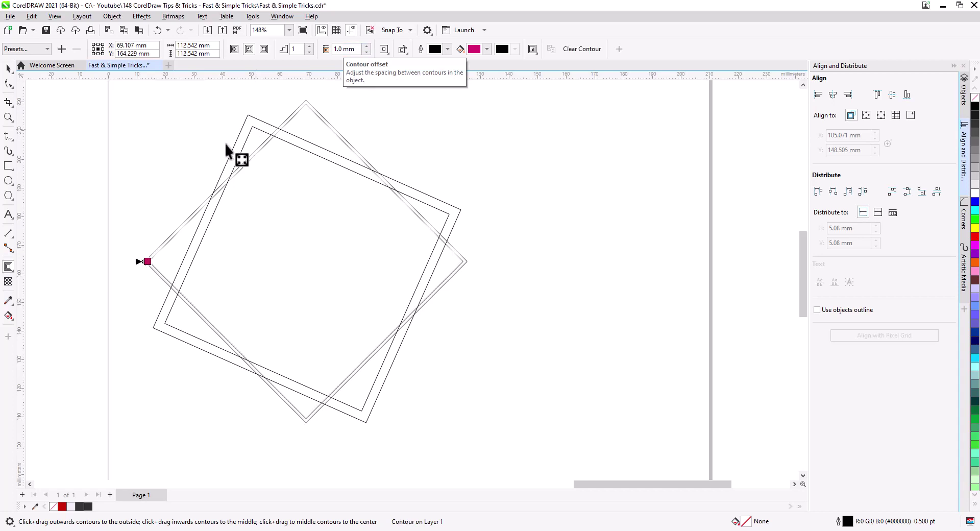
# Step: Break the contour apart from the 45-degree diamond
pyautogui.click(8, 69)
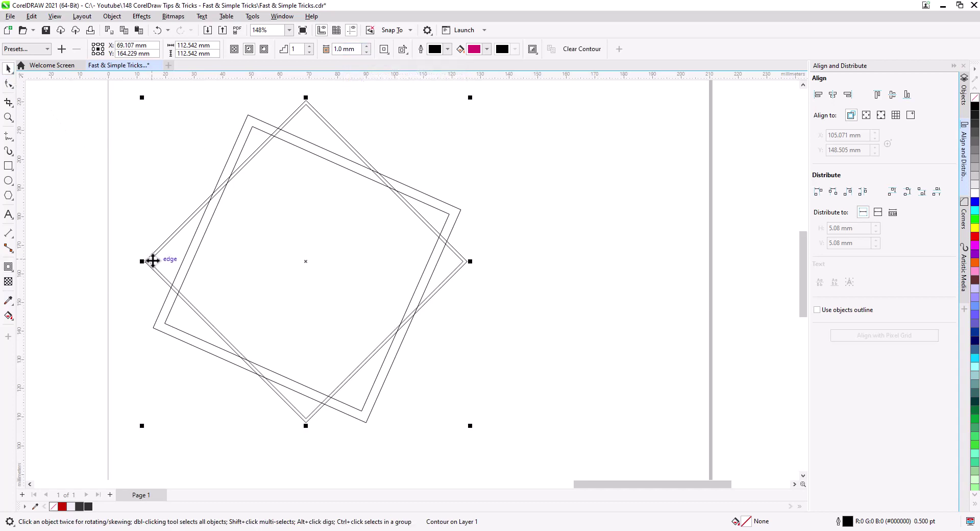
pyautogui.rightClick(153, 261)
pyautogui.click(194, 267)
pyautogui.click(173, 295)
# Step: Combine the diamond's inner and outer outlines into a single curve
pyautogui.scroll(2, 173, 294)
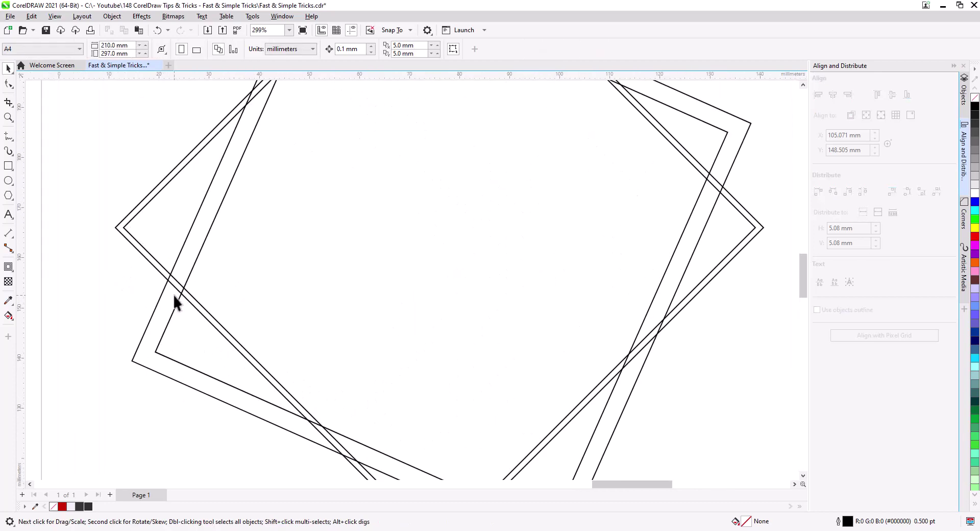
pyautogui.click(158, 263)
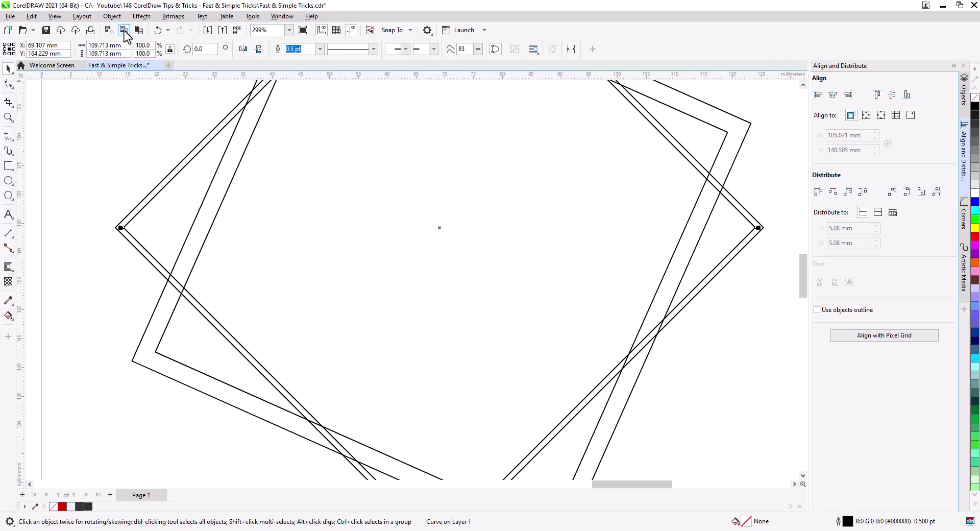
pyautogui.keyDown('shift'); pyautogui.click(131, 241); pyautogui.keyUp('shift')
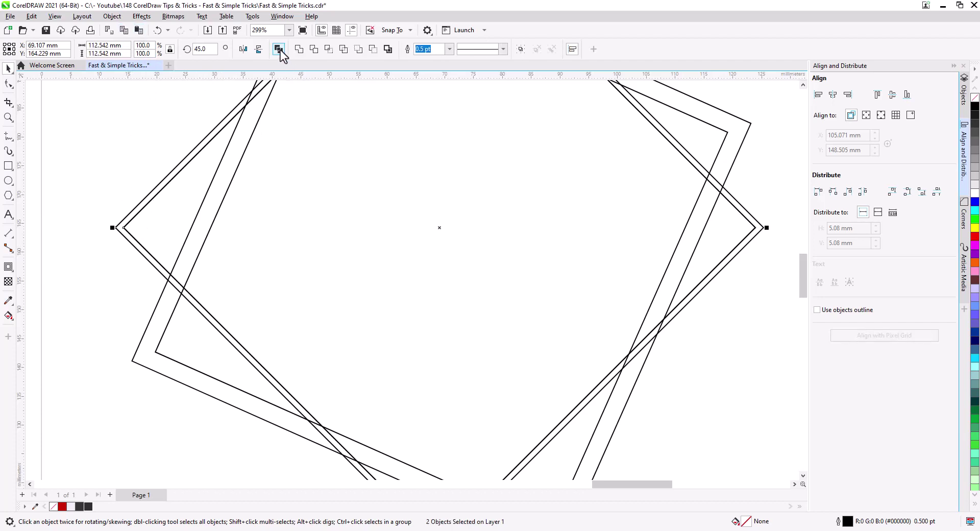
pyautogui.click(279, 49)
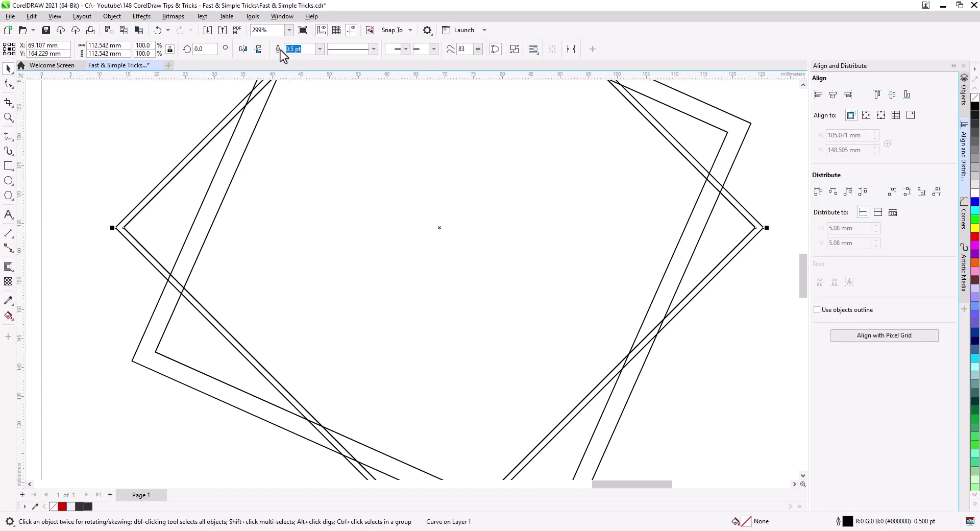
# Step: Fill the combined diamond frame with dark grey #343434 and remove its outline
pyautogui.click(80, 506)
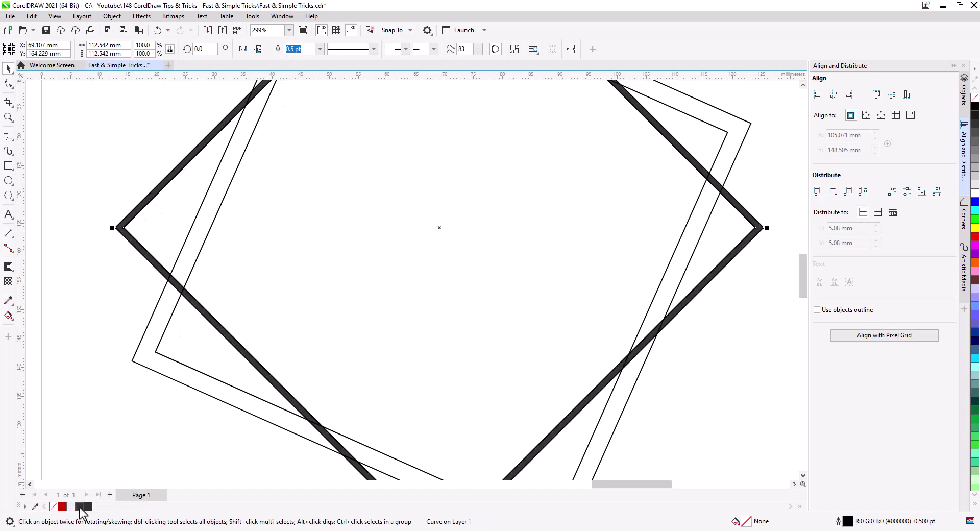
pyautogui.click(93, 327)
pyautogui.click(147, 257)
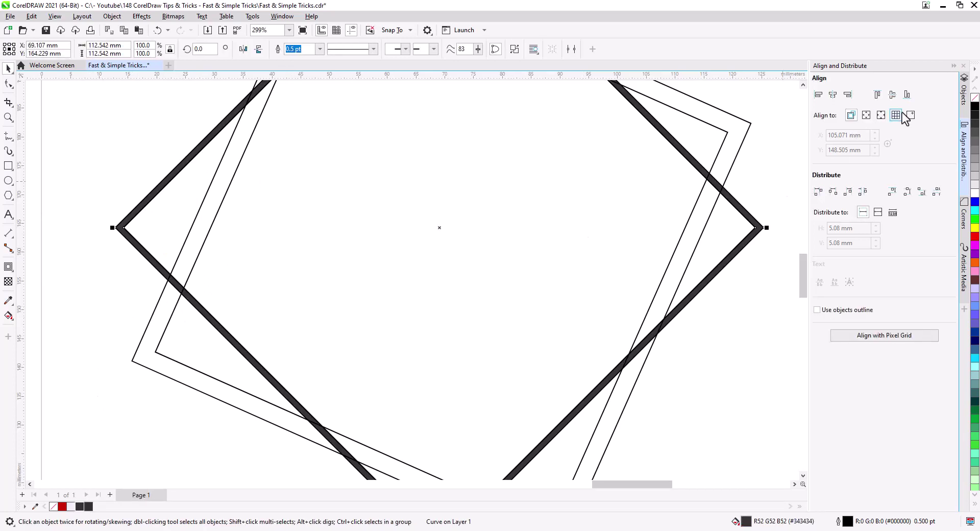
pyautogui.rightClick(975, 97)
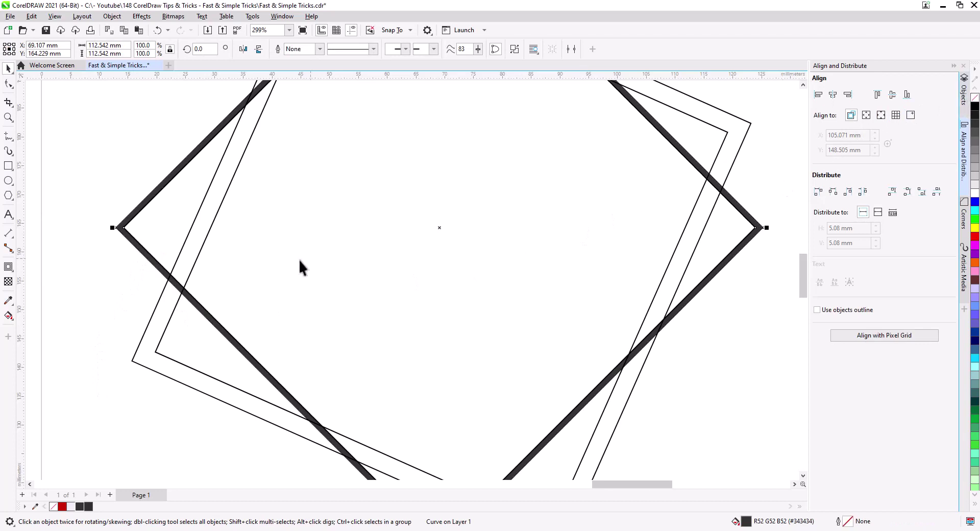
pyautogui.click(103, 278)
pyautogui.moveTo(159, 233); pyautogui.dragTo(195, 248)
pyautogui.click(120, 329)
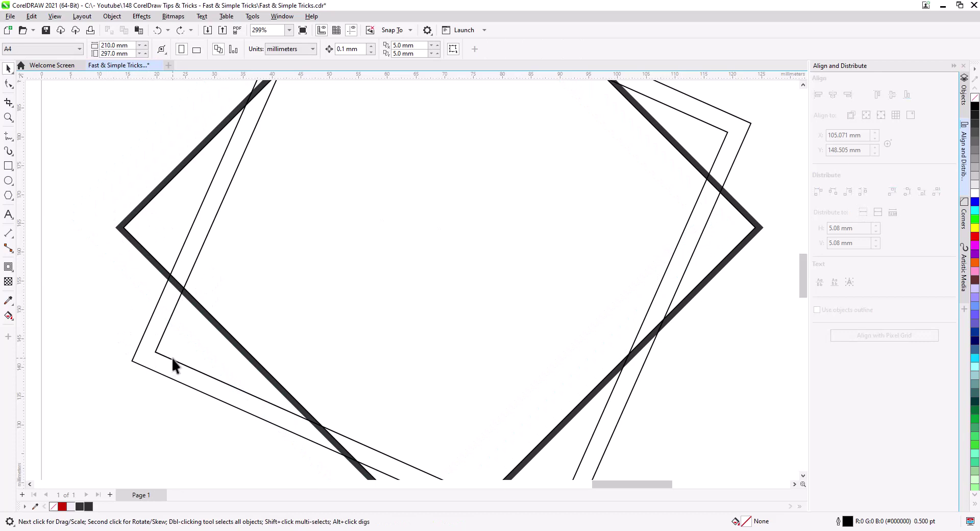
# Step: Remove the diamond frame's fill and give it a black outline
pyautogui.scroll(-3, 171, 361)
pyautogui.moveTo(179, 368); pyautogui.dragTo(170, 334)
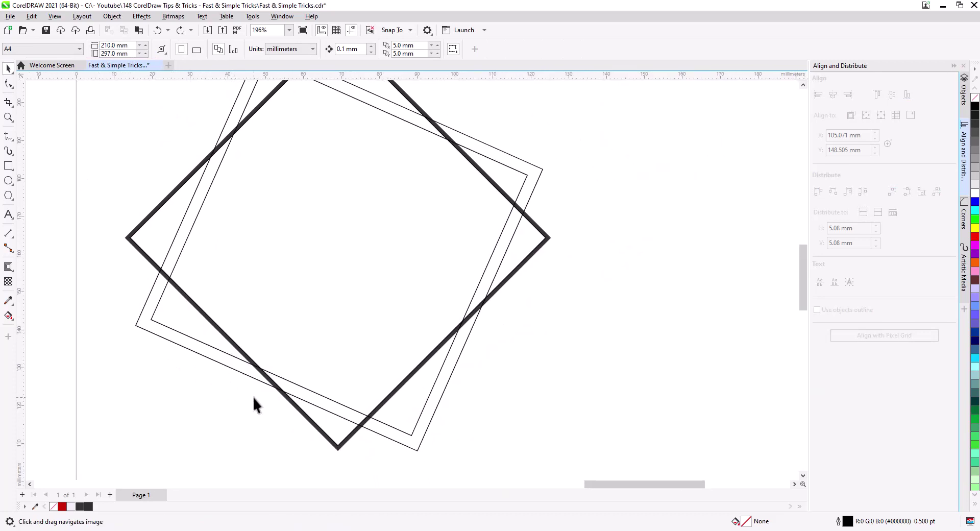
pyautogui.click(299, 408)
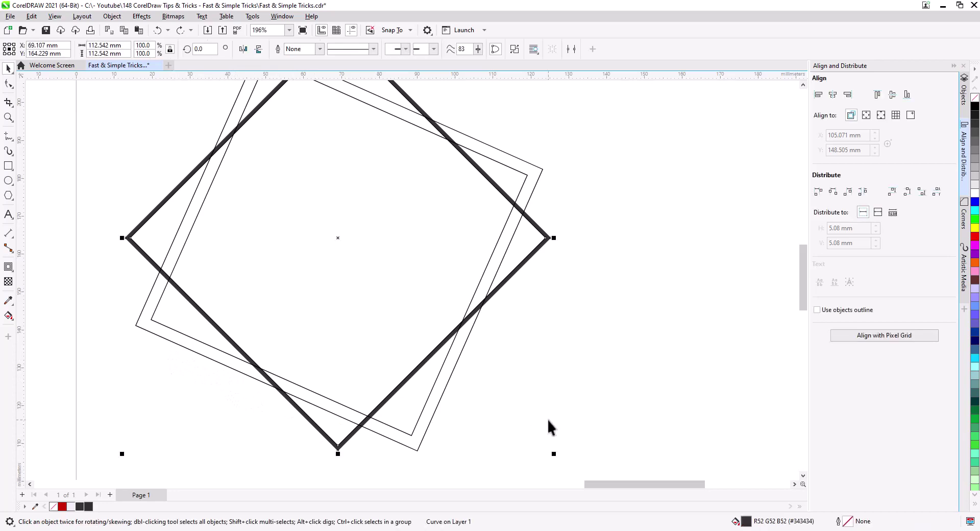
pyautogui.click(975, 97)
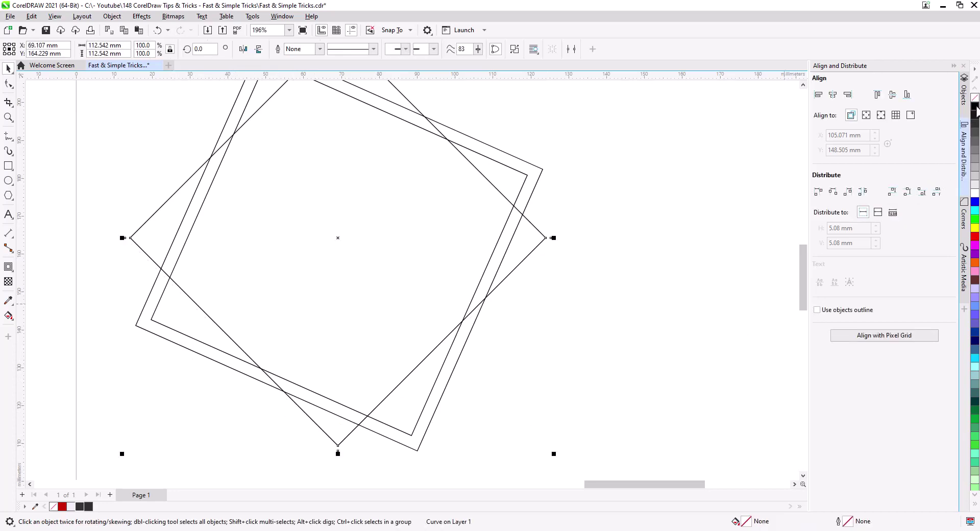
pyautogui.rightClick(975, 107)
pyautogui.click(702, 347)
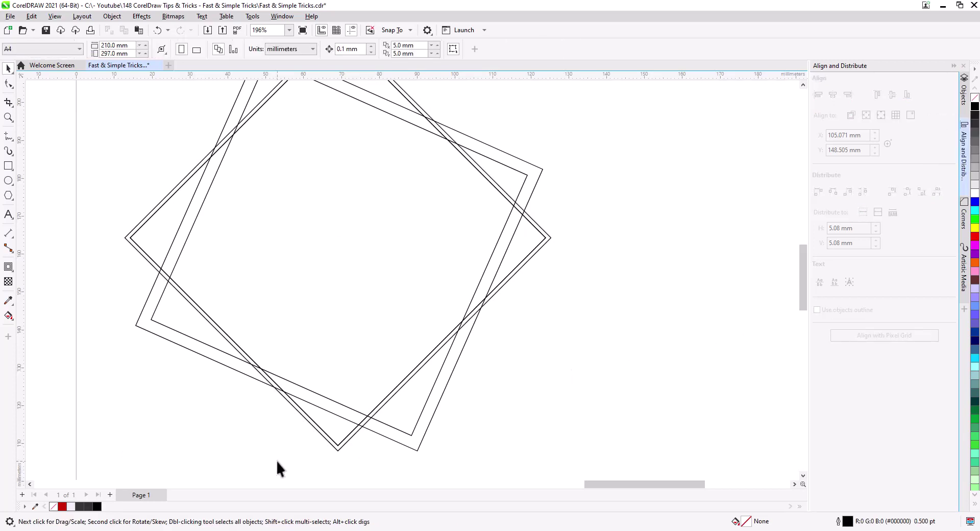
pyautogui.scroll(1, 244, 449)
pyautogui.moveTo(264, 428); pyautogui.dragTo(265, 458)
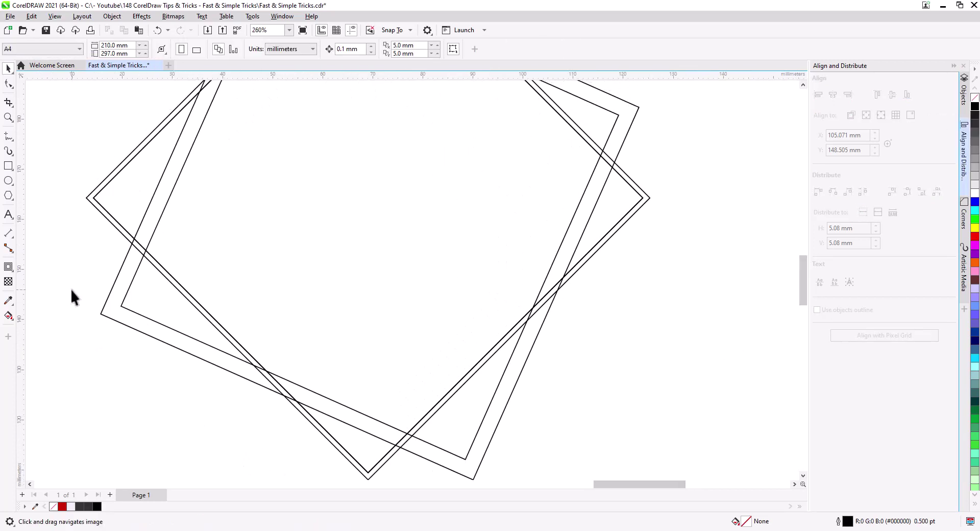
# Step: Smart Fill the visible bands of the tilted square frame with yellow, including the crossing over the diamond's lower corner
pyautogui.click(8, 316)
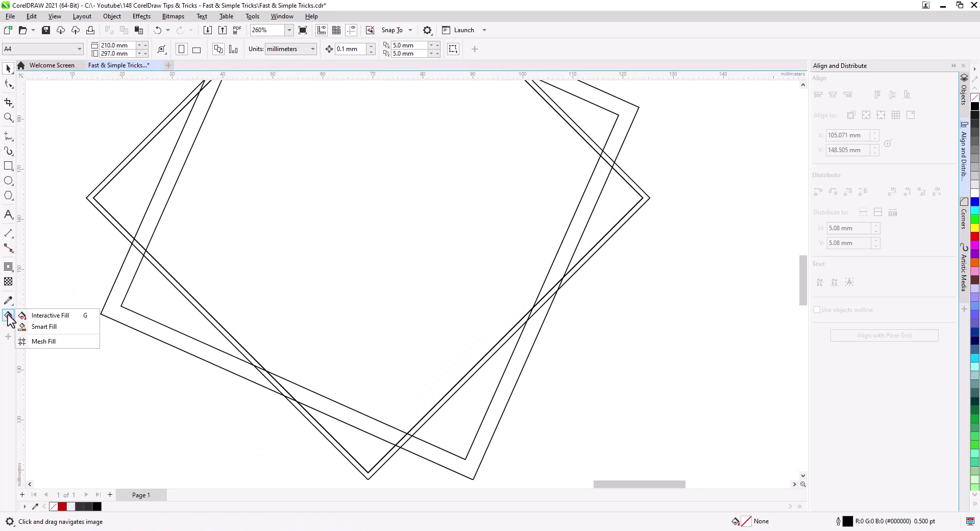
pyautogui.click(38, 325)
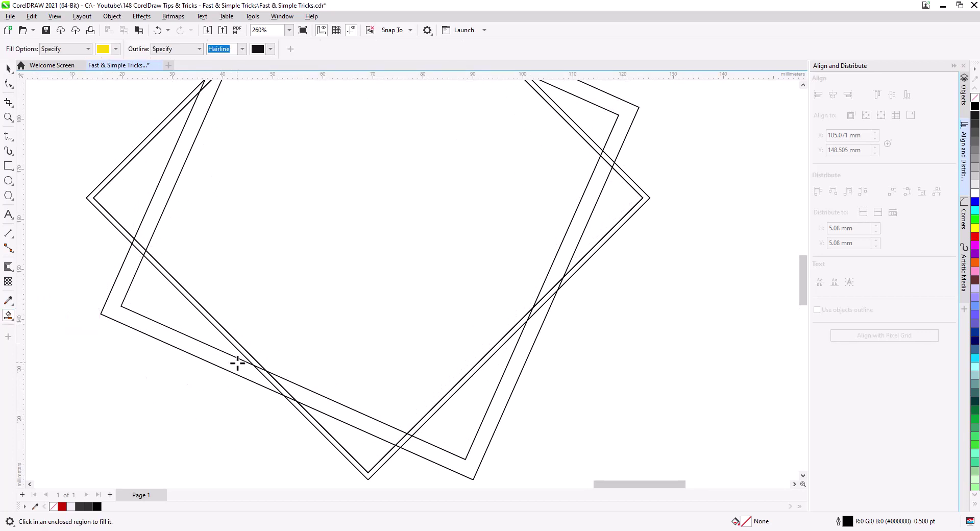
pyautogui.click(259, 381)
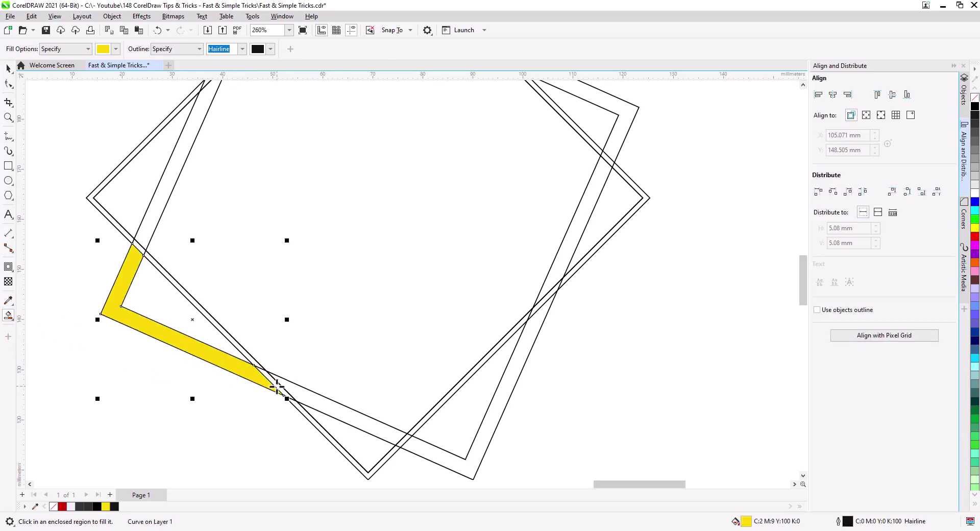
pyautogui.click(320, 400)
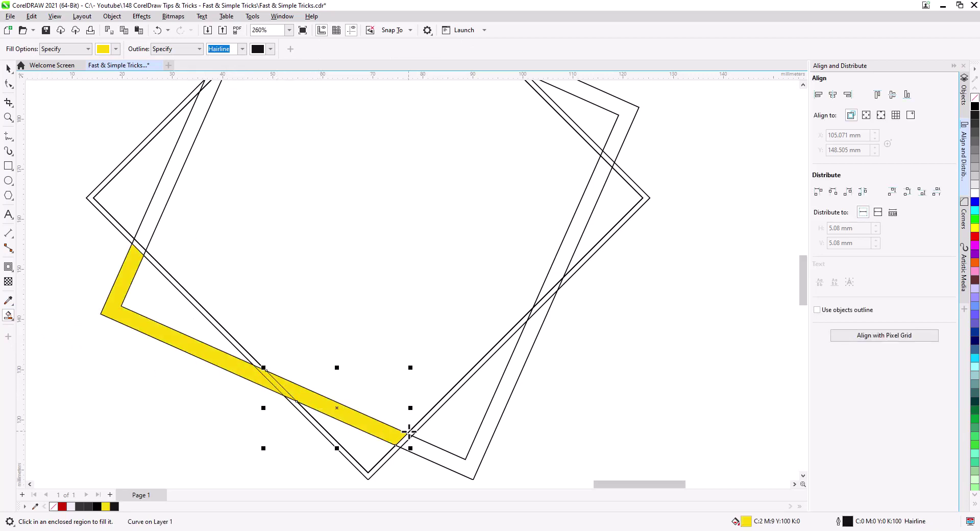
pyautogui.click(432, 454)
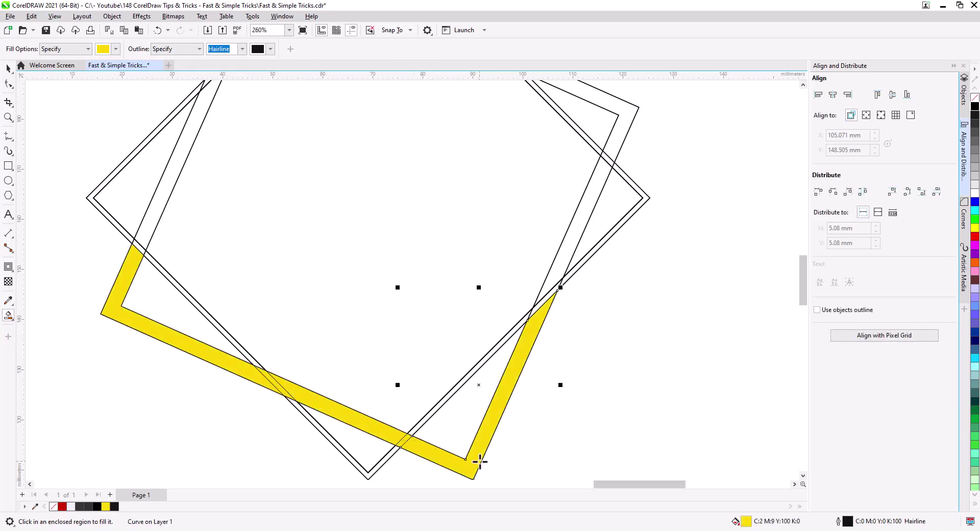
pyautogui.scroll(3, 573, 326)
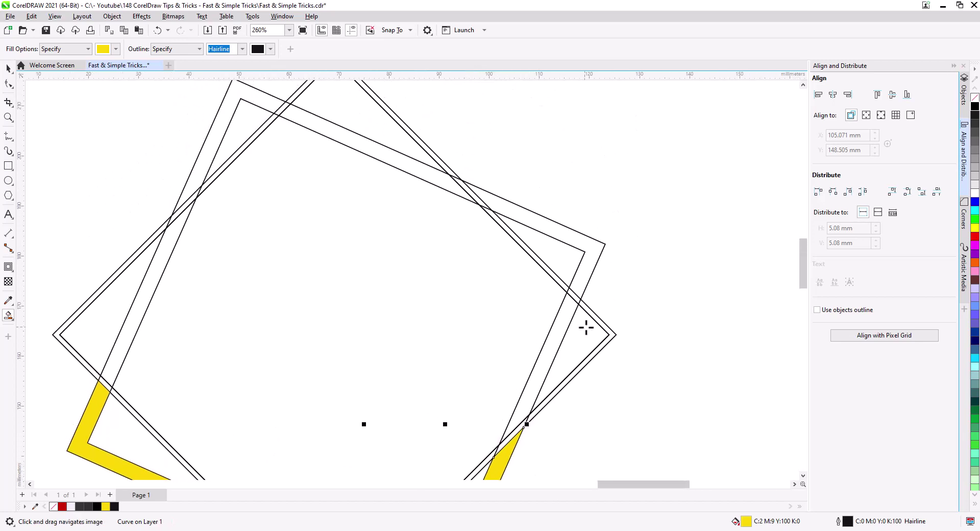
pyautogui.click(584, 283)
pyautogui.moveTo(467, 358); pyautogui.dragTo(477, 327)
pyautogui.scroll(-2, 476, 293)
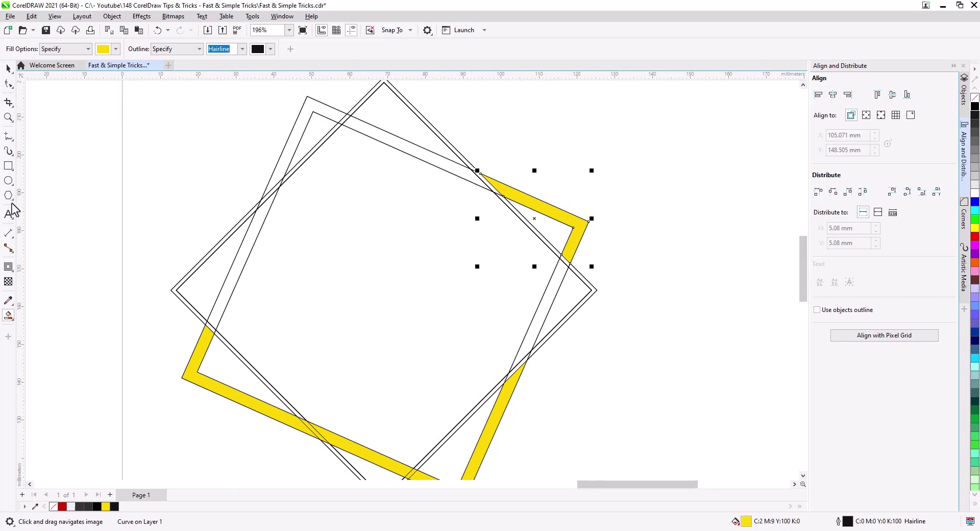
# Step: Select all the yellow pieces of the tilted frame and weld them into one shape
pyautogui.click(9, 67)
pyautogui.moveTo(414, 306); pyautogui.dragTo(402, 228)
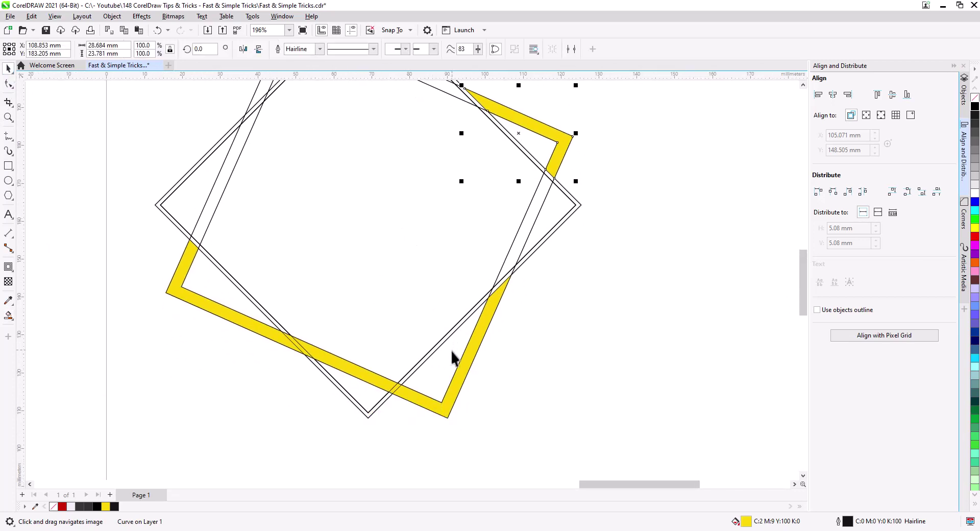
pyautogui.keyDown('shift'); pyautogui.click(457, 383); pyautogui.keyUp('shift')
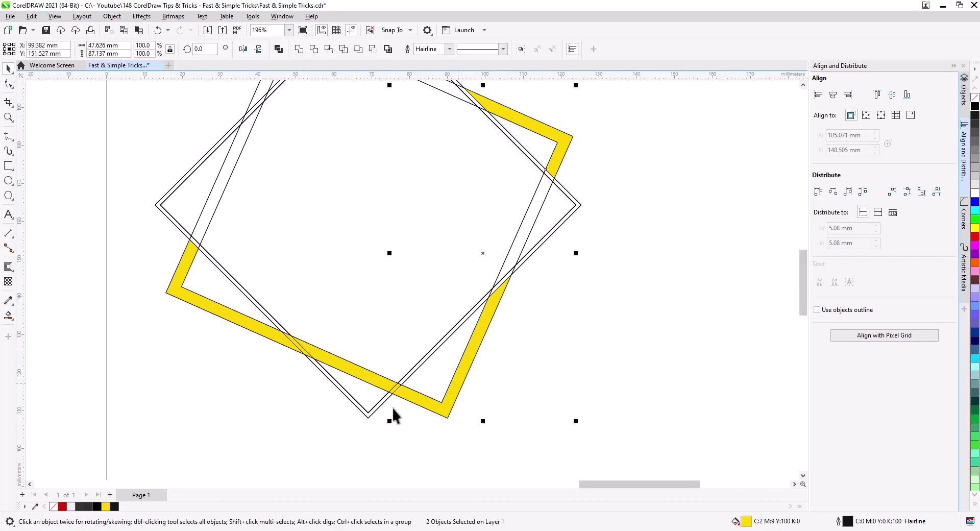
pyautogui.scroll(3, 390, 411)
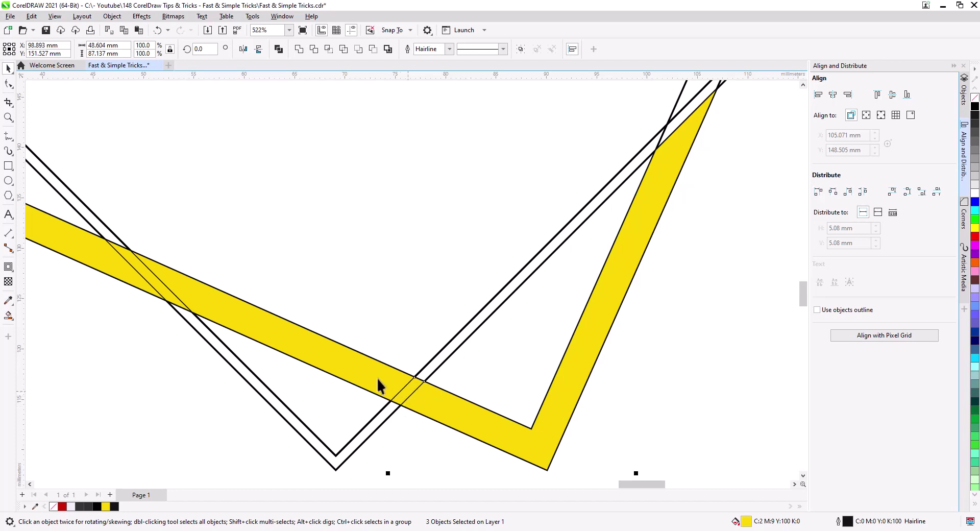
pyautogui.moveTo(345, 361)
pyautogui.mouseDown()
pyautogui.moveTo(323, 404)
pyautogui.moveTo(533, 416)
pyautogui.mouseUp()
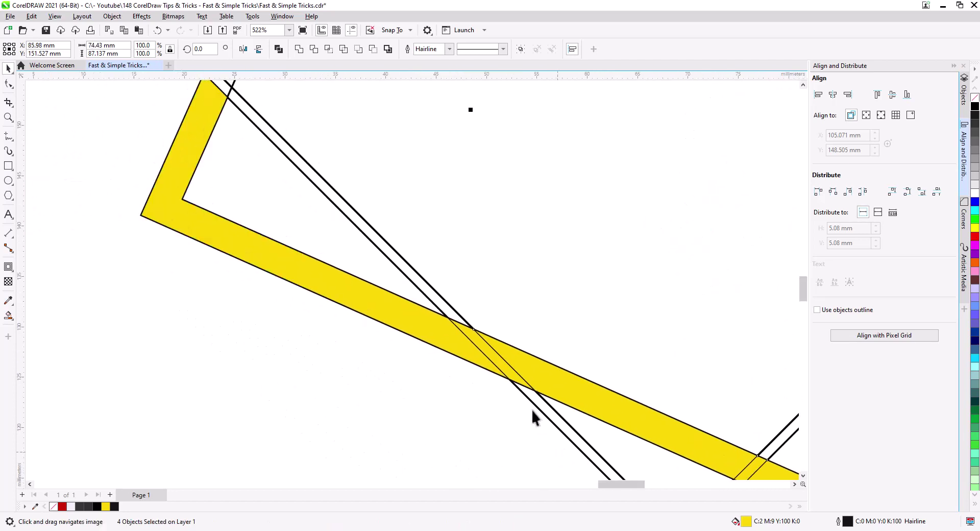
pyautogui.keyDown('shift'); pyautogui.click(510, 372); pyautogui.keyUp('shift')
pyautogui.keyDown('shift'); pyautogui.click(446, 344); pyautogui.keyUp('shift')
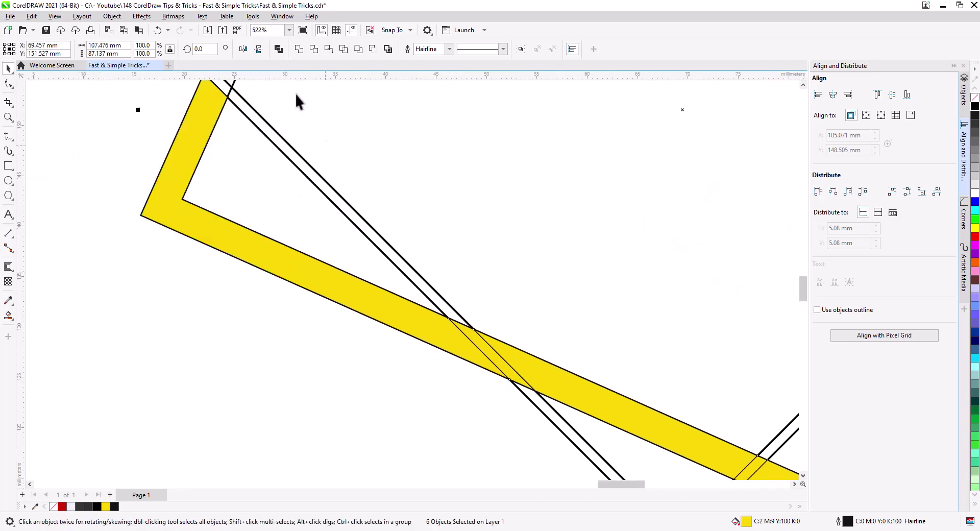
pyautogui.click(299, 49)
# Step: Delete the tilted square's original outer and inner outlines
pyautogui.scroll(-2, 306, 194)
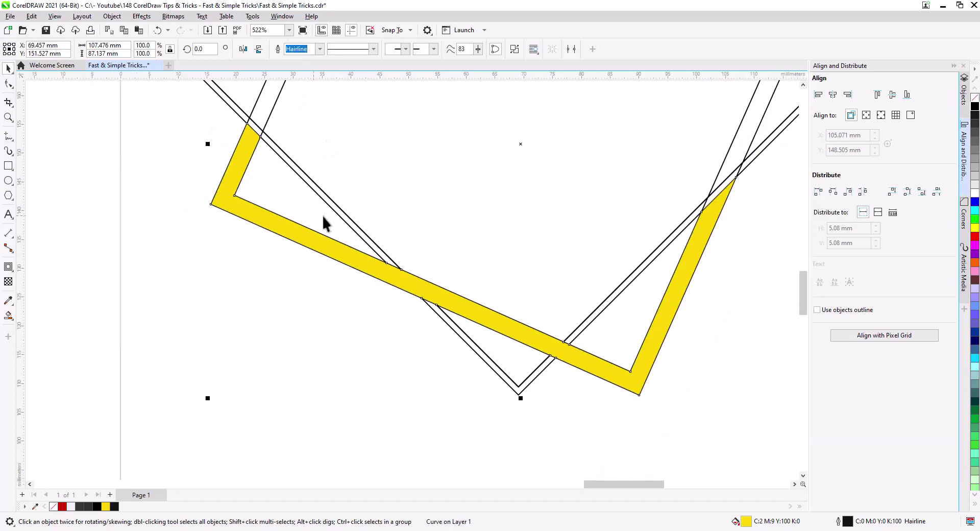
pyautogui.scroll(-2, 321, 213)
pyautogui.moveTo(360, 235); pyautogui.dragTo(339, 291)
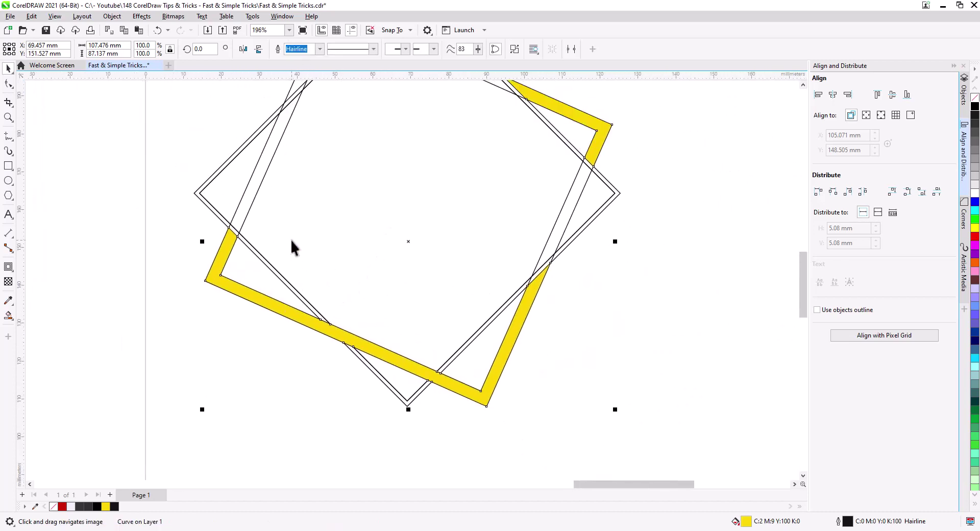
pyautogui.click(298, 139)
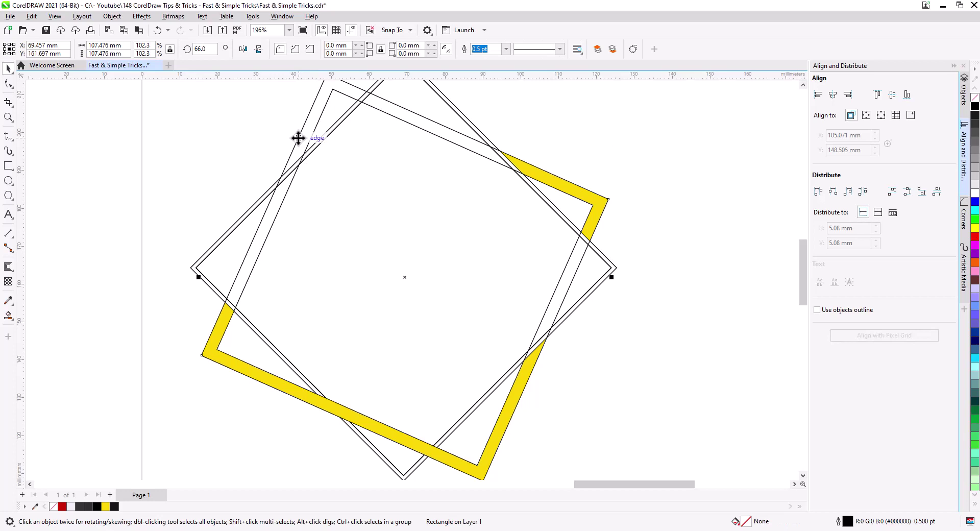
pyautogui.press('Delete')
pyautogui.click(314, 134)
pyautogui.press('Delete')
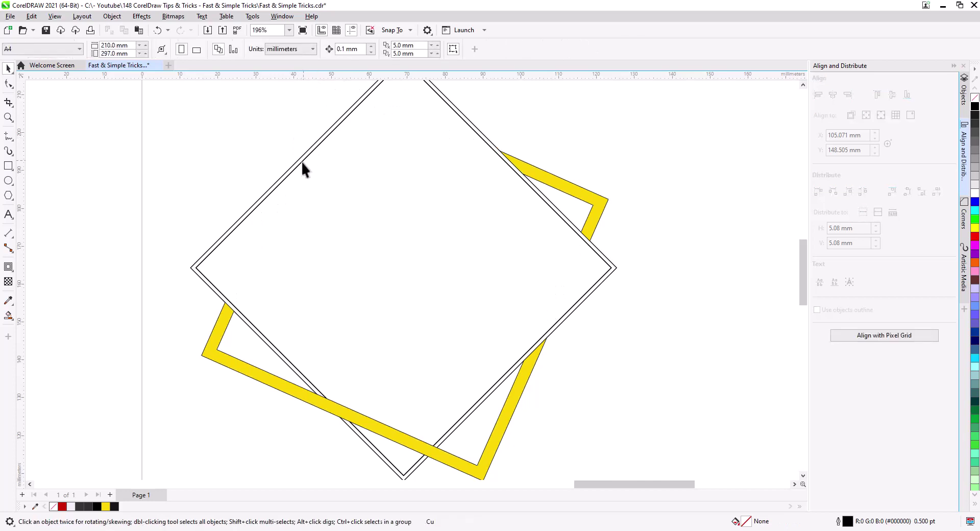
pyautogui.click(483, 472)
pyautogui.click(546, 397)
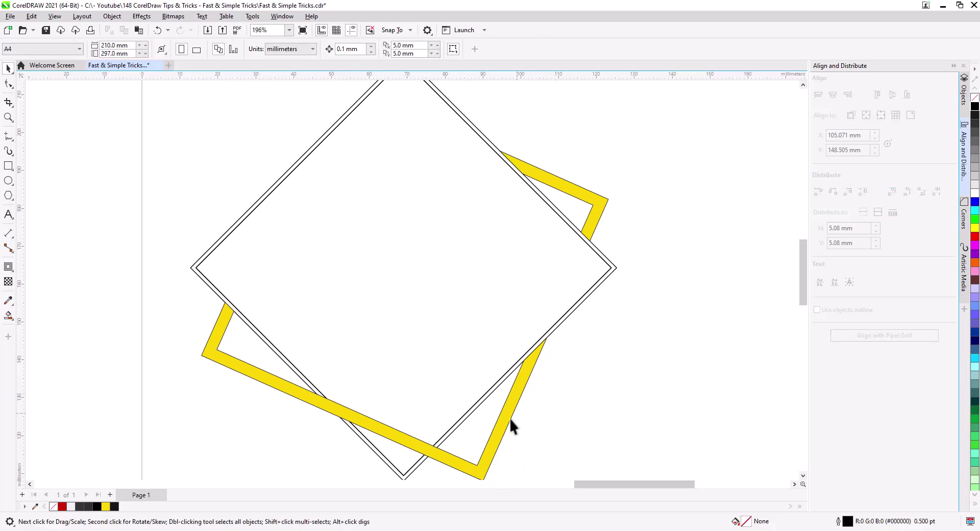
pyautogui.moveTo(510, 438); pyautogui.dragTo(531, 398)
# Step: Smart Fill the diamond frame's main band and its lower corner piece with blue C73 M32 Y0 K0
pyautogui.click(426, 437)
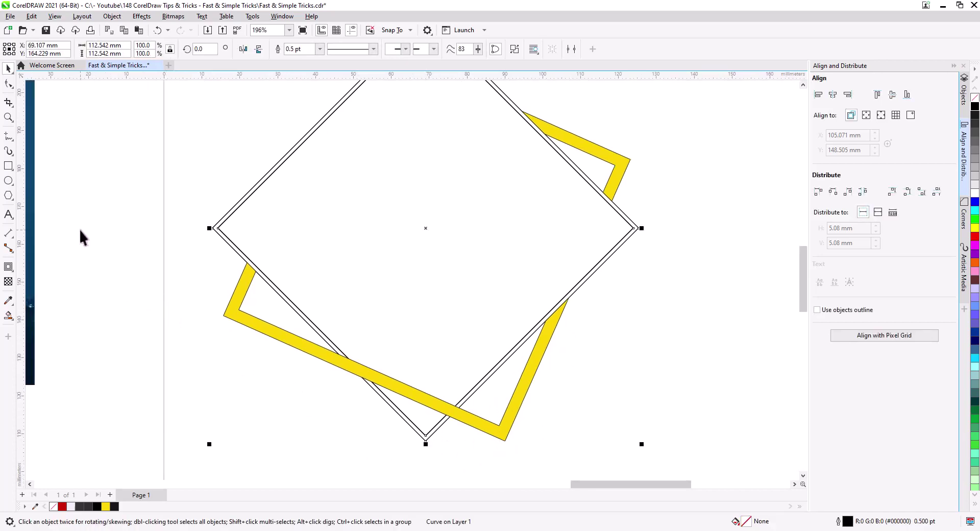
pyautogui.click(8, 315)
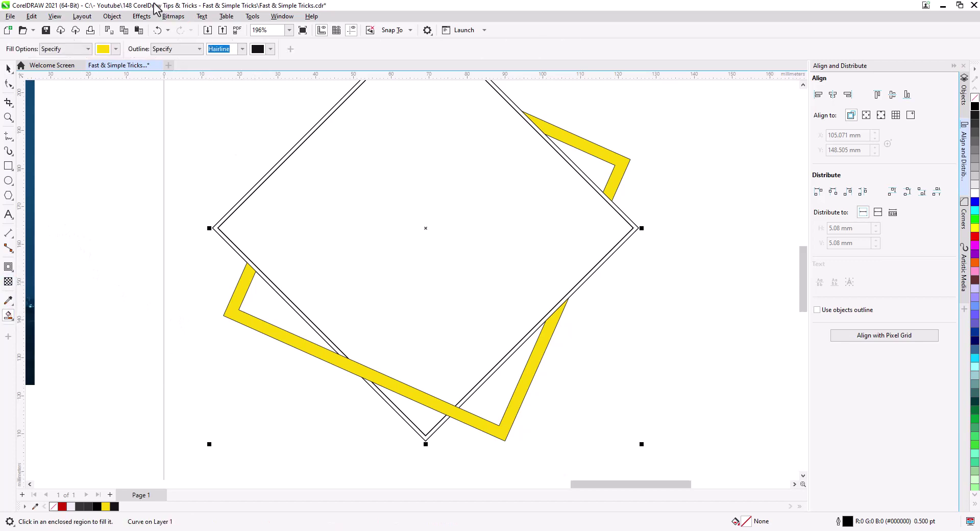
pyautogui.click(117, 49)
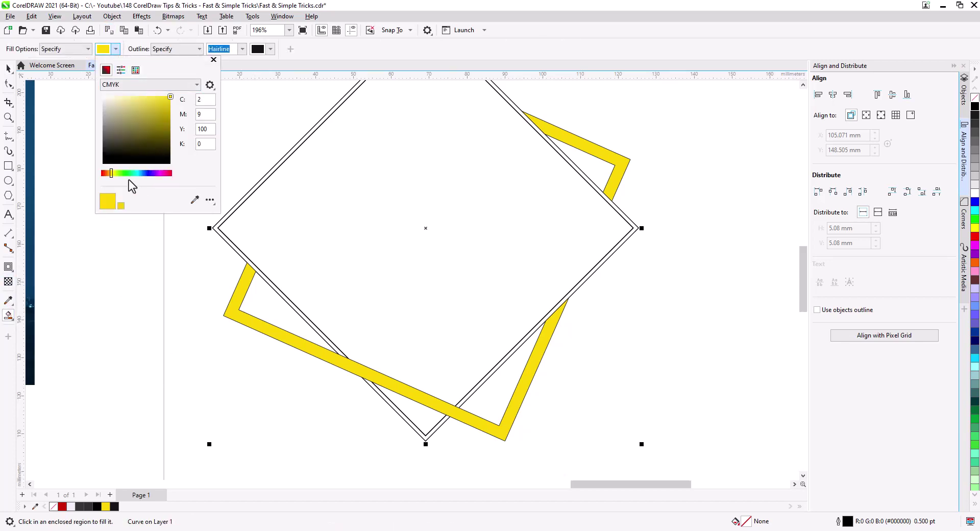
pyautogui.click(141, 173)
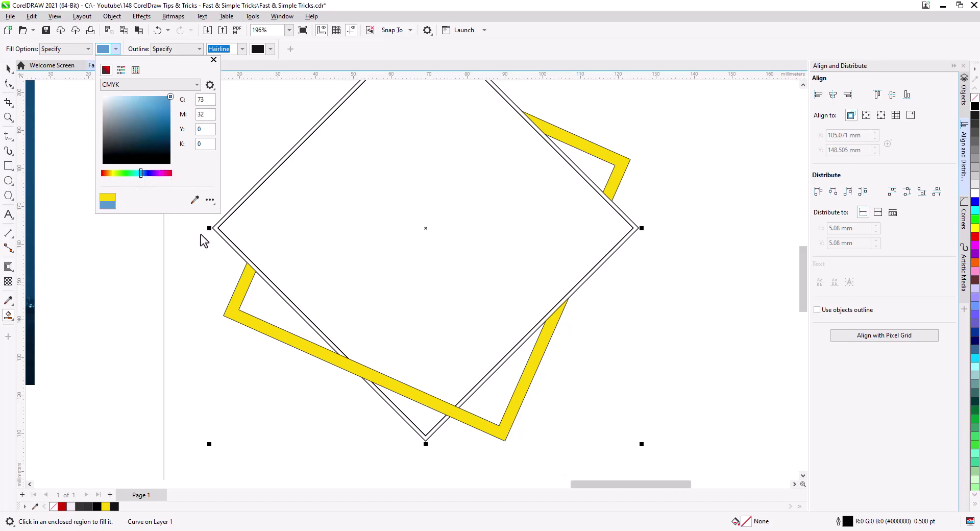
pyautogui.click(232, 241)
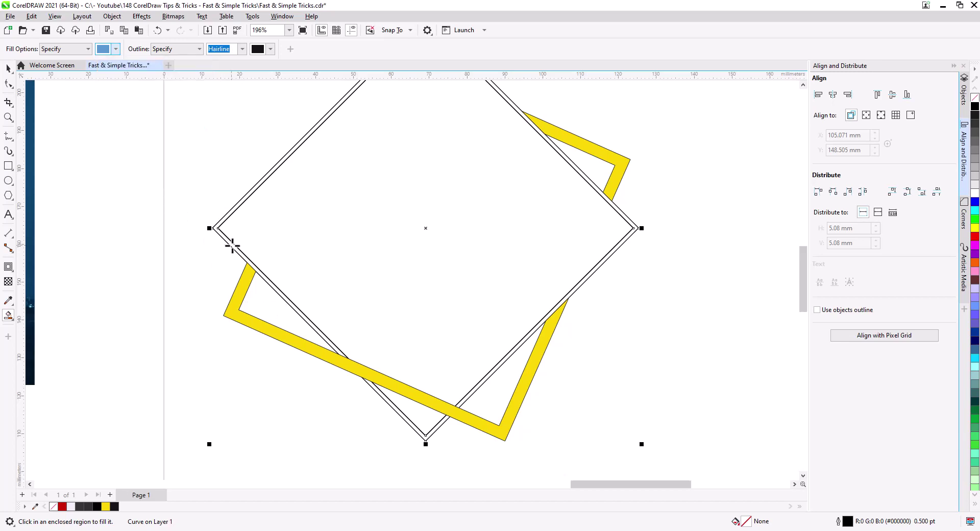
pyautogui.click(232, 247)
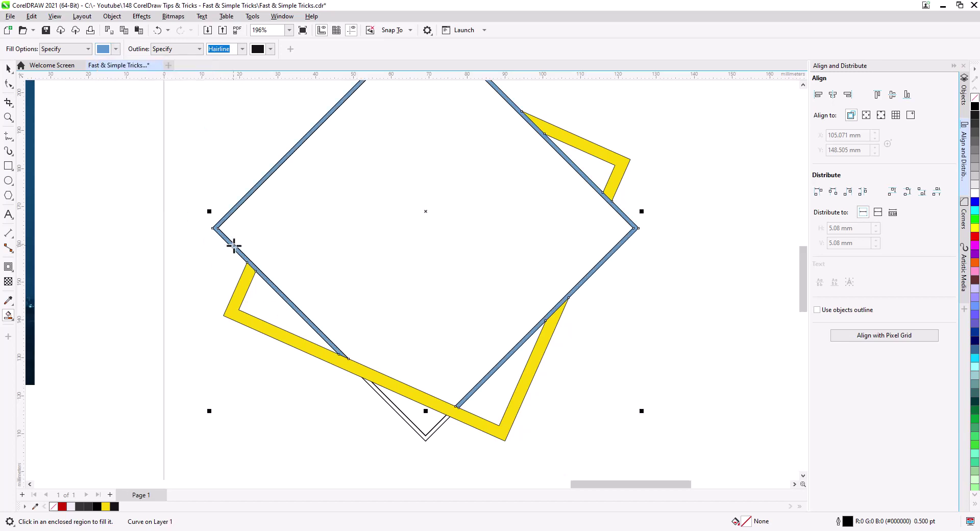
pyautogui.click(418, 433)
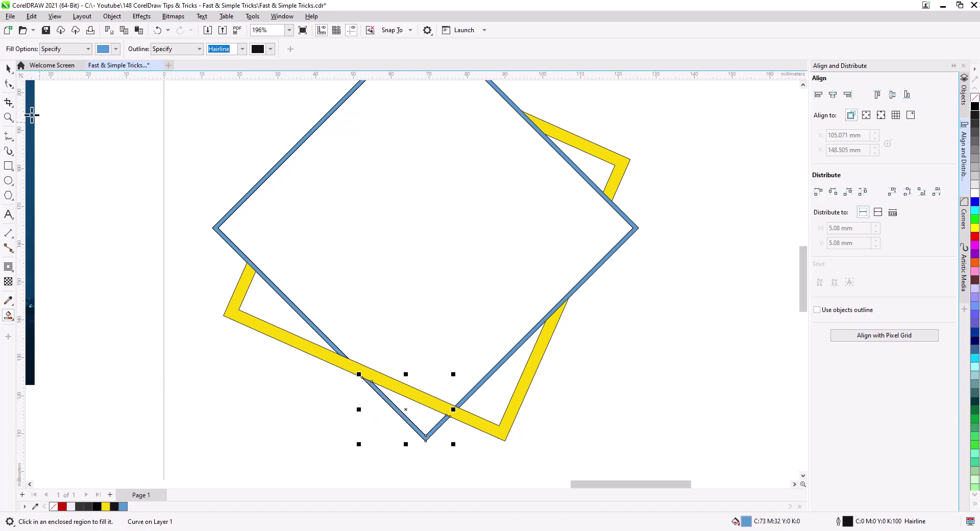
# Step: Weld the two blue diamond pieces together and fill the resulting frame with dark grey #2F2F2F
pyautogui.click(8, 68)
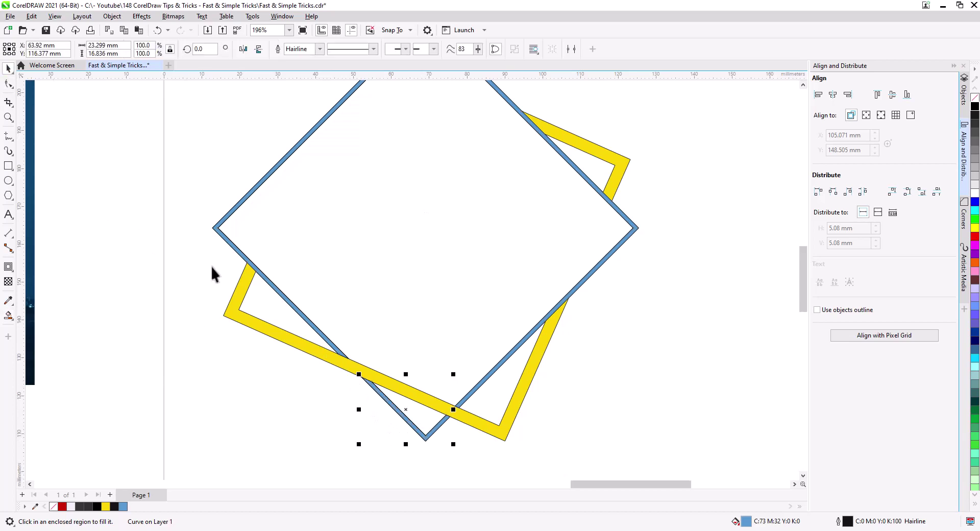
pyautogui.keyDown('shift'); pyautogui.click(227, 242); pyautogui.keyUp('shift')
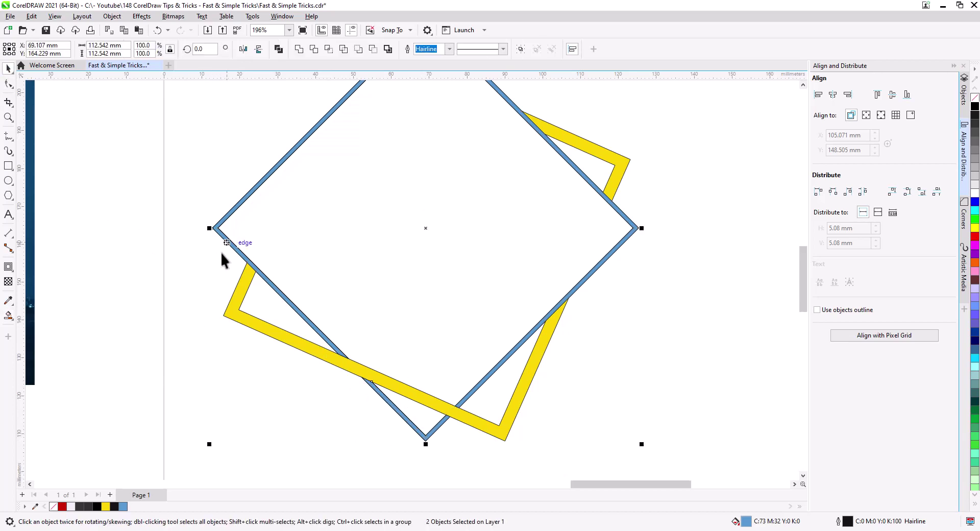
pyautogui.click(300, 50)
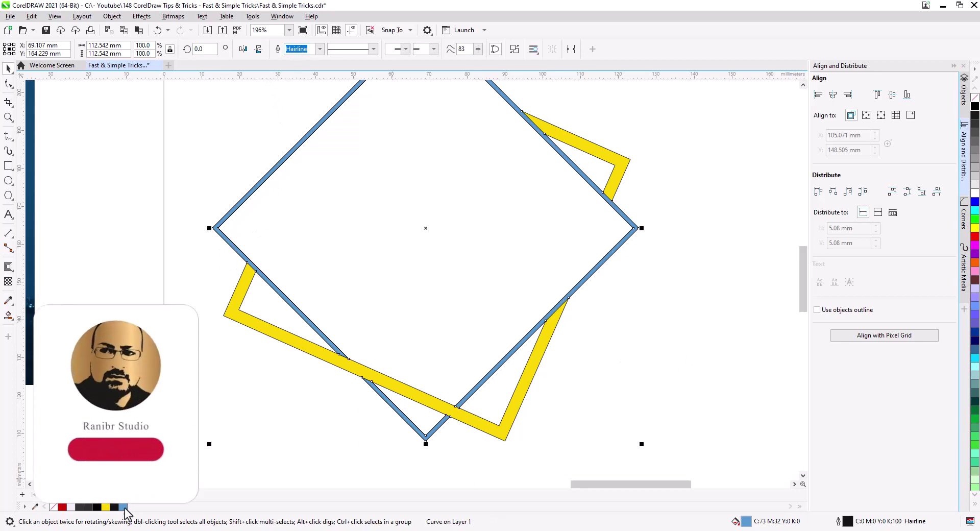
pyautogui.rightClick(89, 507)
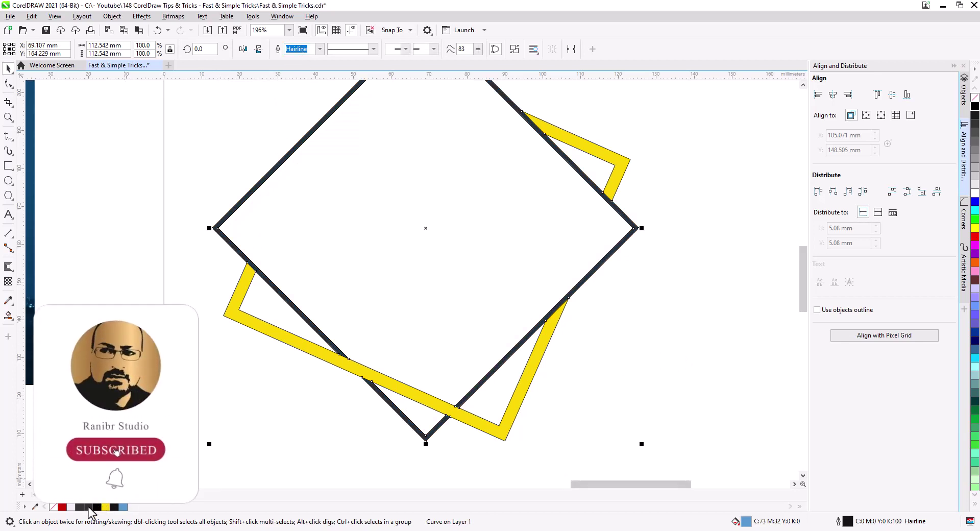
# Step: Fill the tilted yellow frame with red #CE0203 and remove the outlines from both frames
pyautogui.click(203, 386)
pyautogui.click(264, 330)
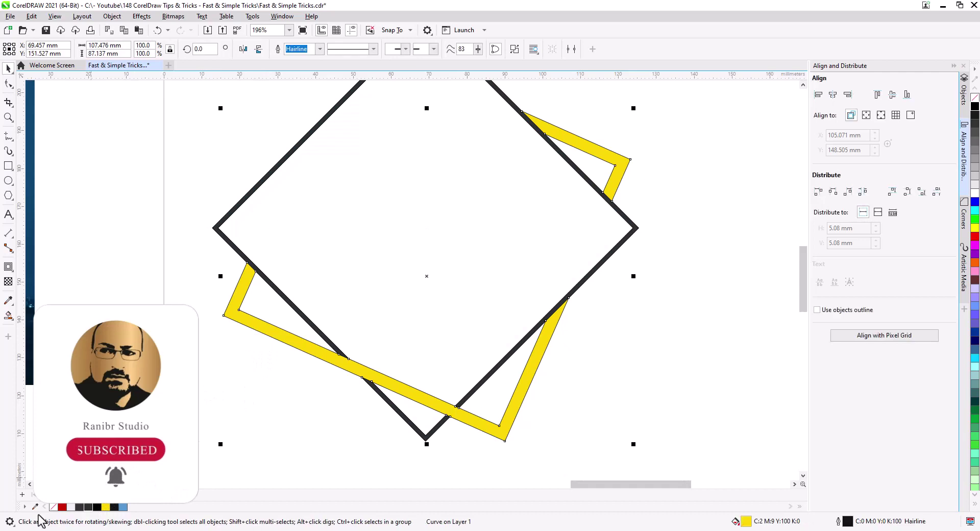
pyautogui.click(62, 507)
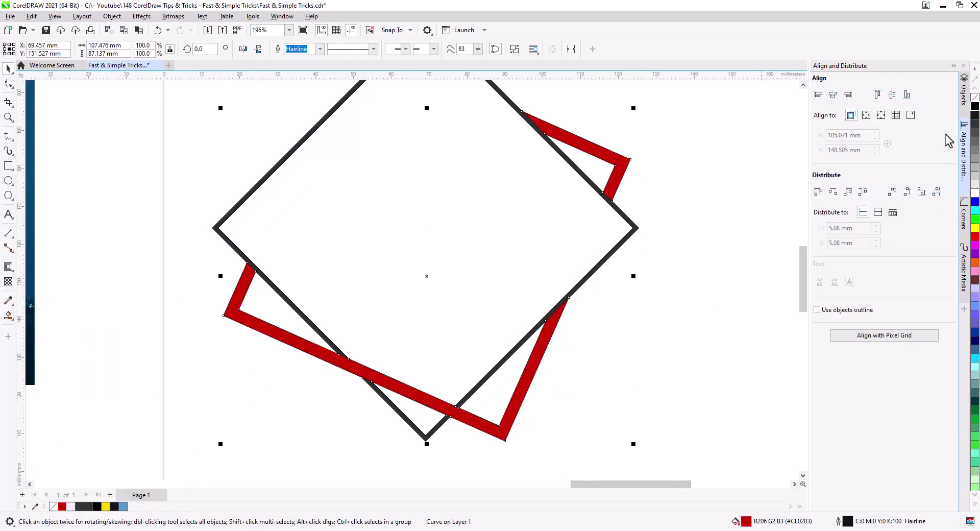
pyautogui.click(693, 265)
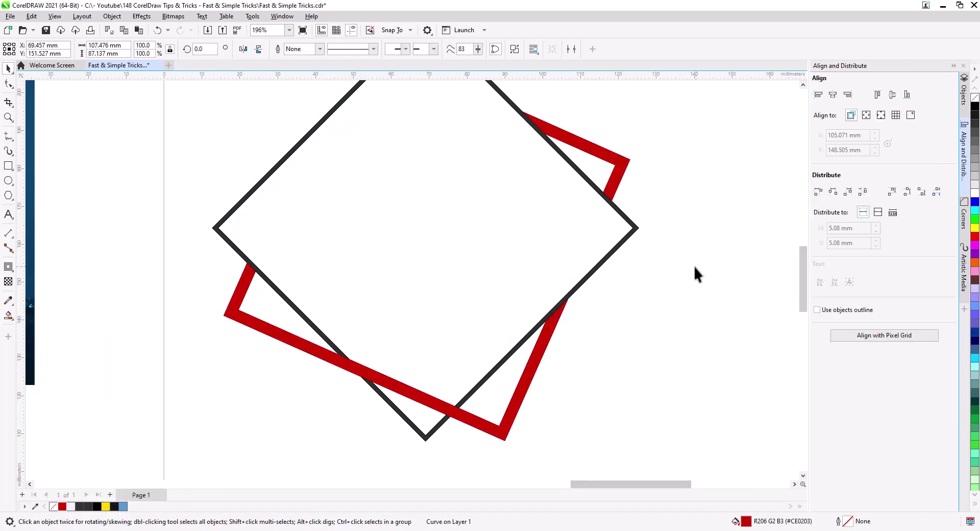
pyautogui.click(636, 226)
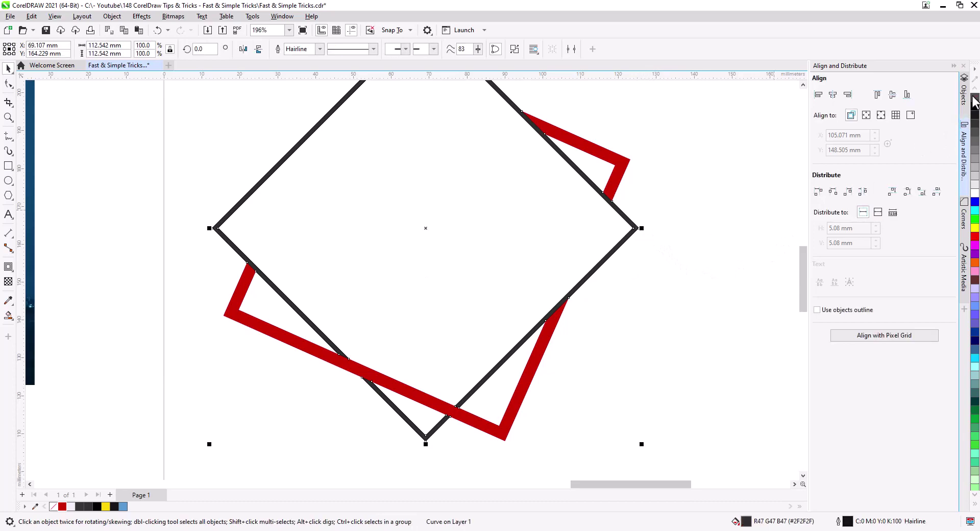
pyautogui.click(672, 300)
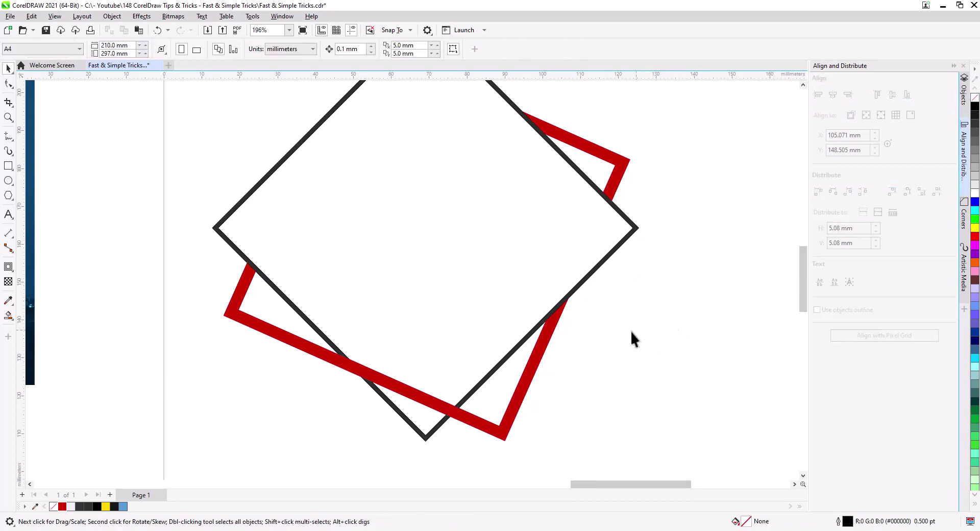
# Step: Move the leftover thin diamond outline away from the dark grey frame
pyautogui.scroll(2, 616, 336)
pyautogui.moveTo(617, 335); pyautogui.dragTo(645, 328)
pyautogui.scroll(-3, 646, 327)
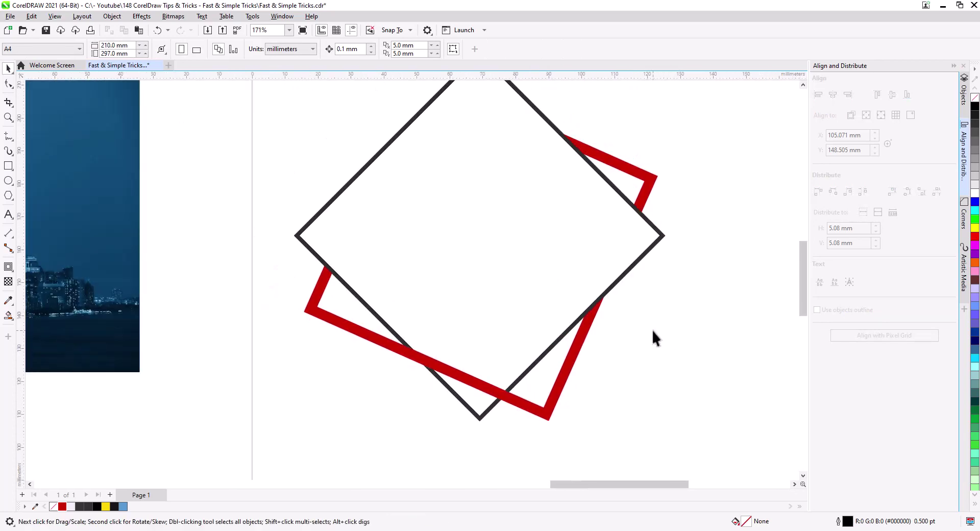
pyautogui.moveTo(532, 321); pyautogui.dragTo(653, 276)
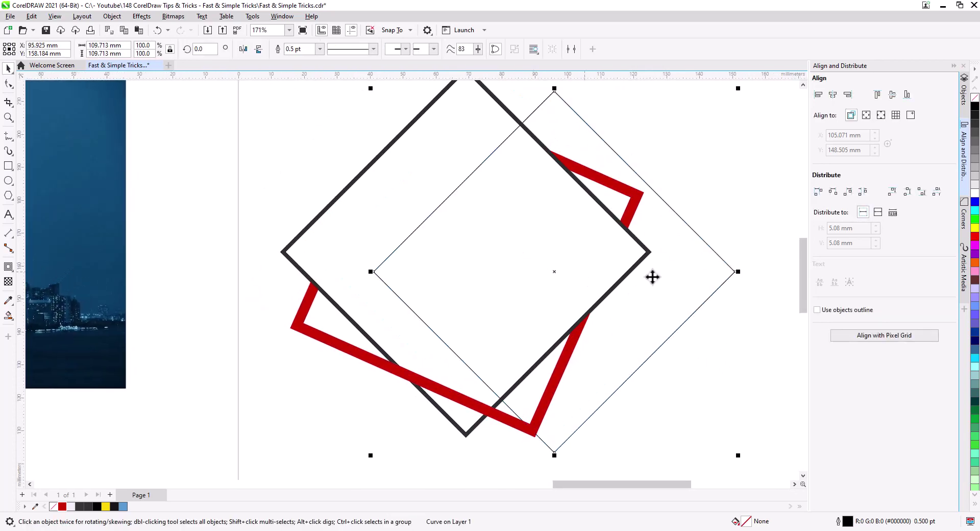
# Step: Undo moving the thin diamond outline and PowerClip the night skyline photo inside that outline
pyautogui.hotkey('ctrl', 'z')
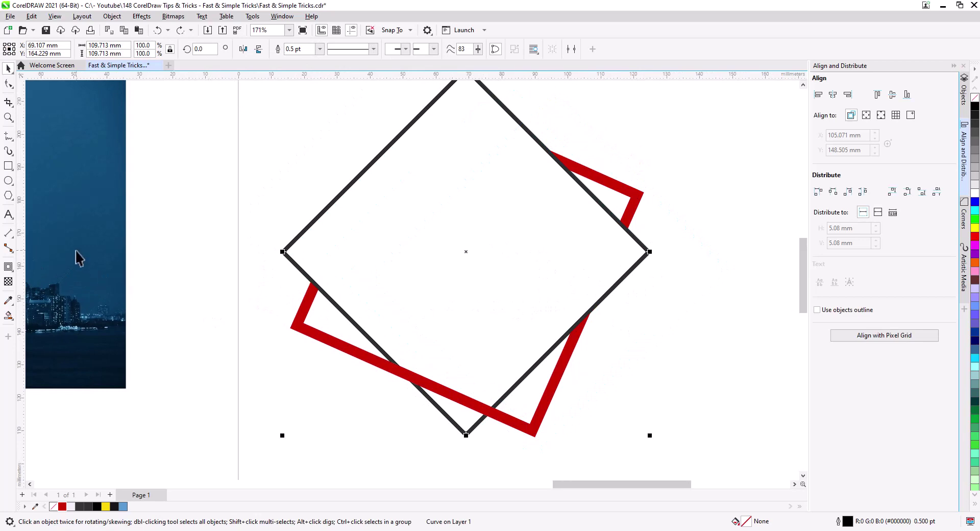
pyautogui.click(75, 250)
pyautogui.rightClick(89, 259)
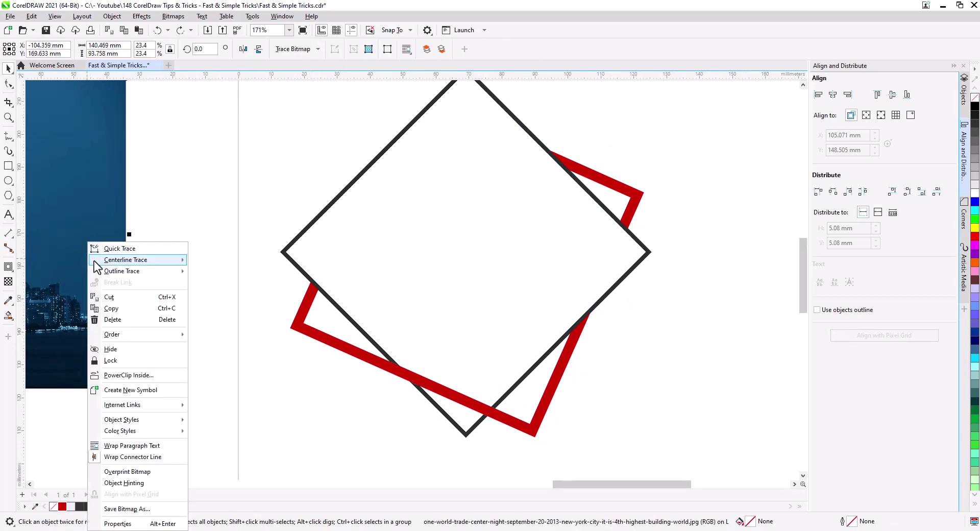
pyautogui.click(129, 375)
pyautogui.click(461, 250)
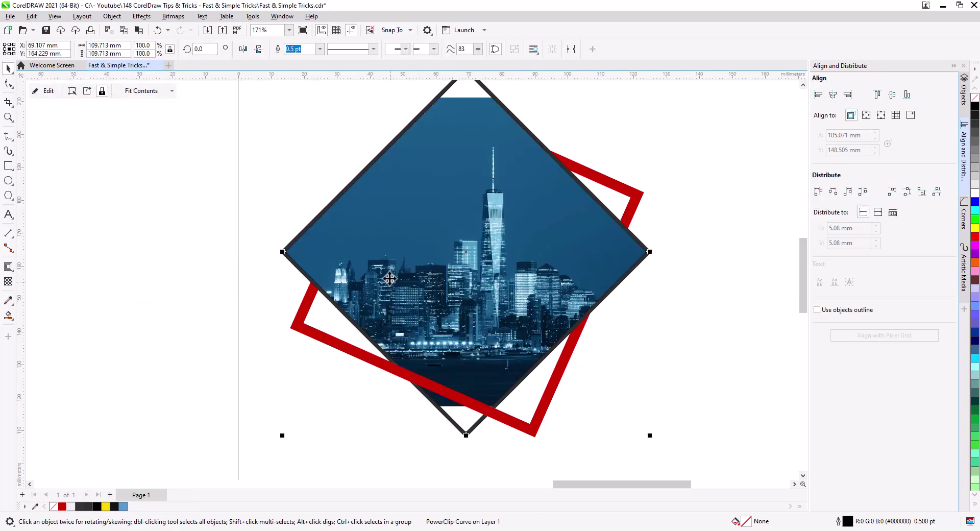
# Step: Edit the PowerClip contents and enlarge the skyline photo to about 166.8 × 111.3 mm so it covers the diamond
pyautogui.click(46, 92)
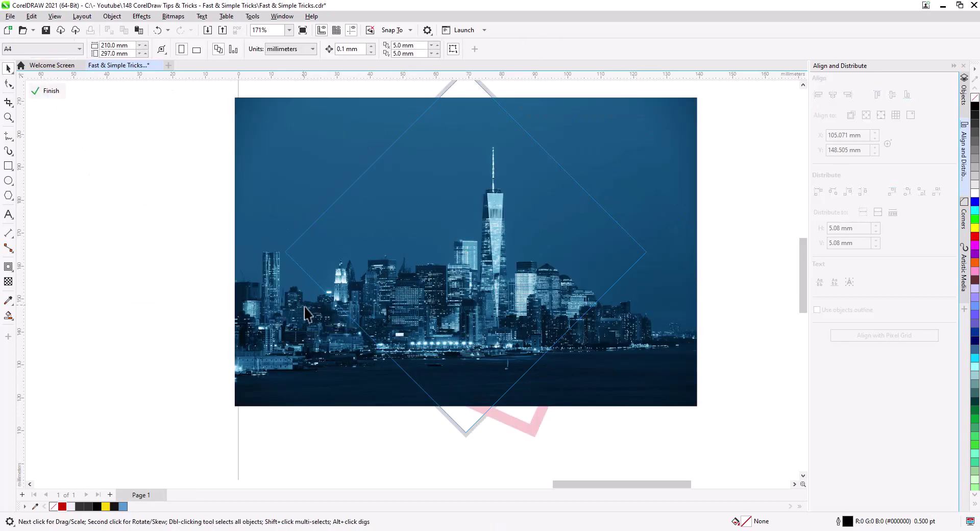
pyautogui.scroll(-2, 304, 307)
pyautogui.click(536, 376)
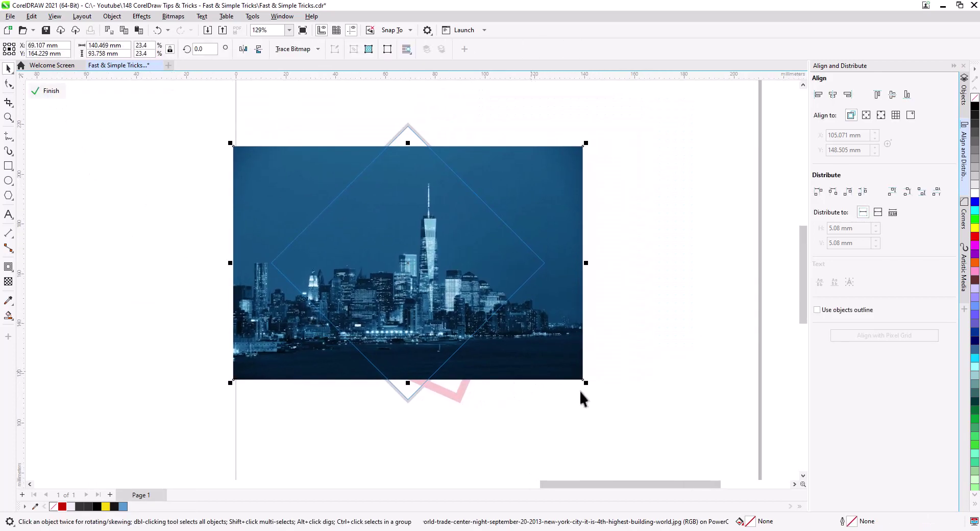
pyautogui.moveTo(587, 384); pyautogui.dragTo(569, 393)
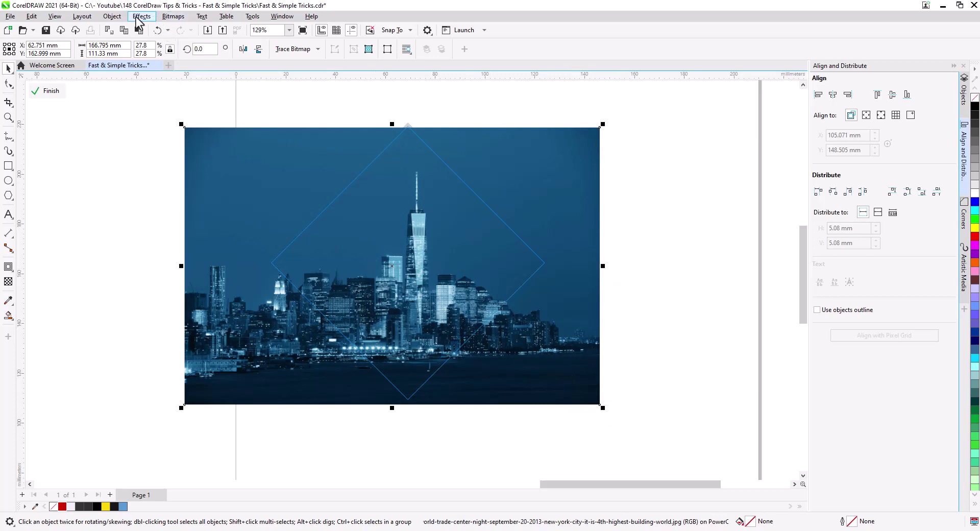
# Step: Convert the skyline photo to a 300 dpi bitmap in Grayscale (8-bit) mode with anti-aliasing and a transparent background
pyautogui.click(163, 18)
pyautogui.click(199, 41)
pyautogui.click(536, 241)
pyautogui.click(505, 266)
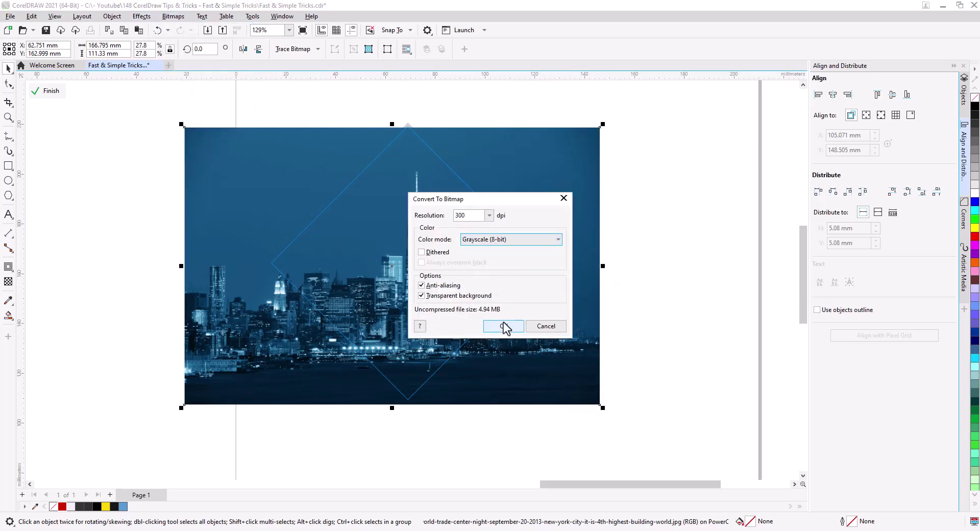
pyautogui.click(500, 329)
# Step: Adjust the grayscale photo to a brightness of about 21 and a contrast of about 29
pyautogui.click(141, 16)
pyautogui.moveTo(153, 88)
pyautogui.click(247, 134)
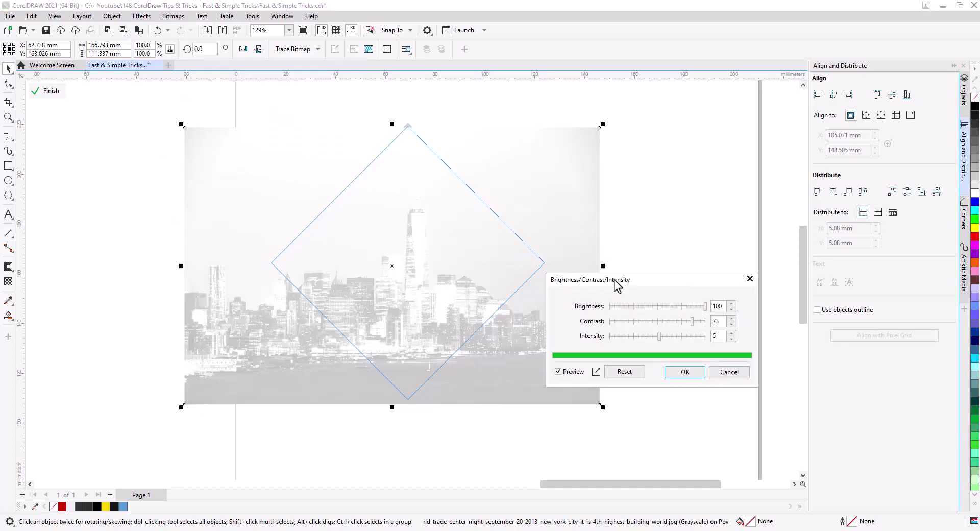
pyautogui.moveTo(620, 283); pyautogui.dragTo(645, 291)
pyautogui.moveTo(683, 316); pyautogui.dragTo(693, 316)
pyautogui.moveTo(690, 335); pyautogui.dragTo(704, 335)
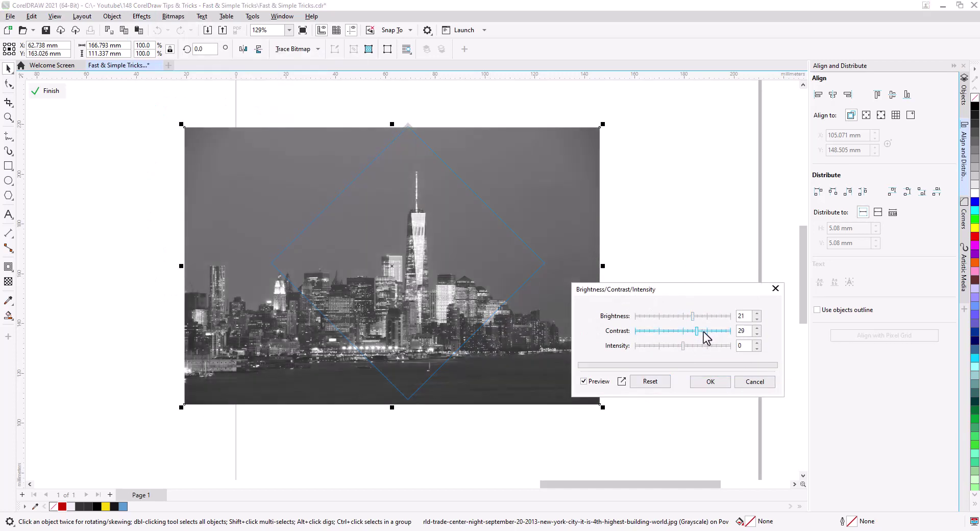
pyautogui.click(710, 381)
# Step: Try to crop the grayscale photo around the diamond, then undo the crop
pyautogui.moveTo(253, 127); pyautogui.dragTo(551, 406)
pyautogui.doubleClick(446, 318)
pyautogui.click(9, 69)
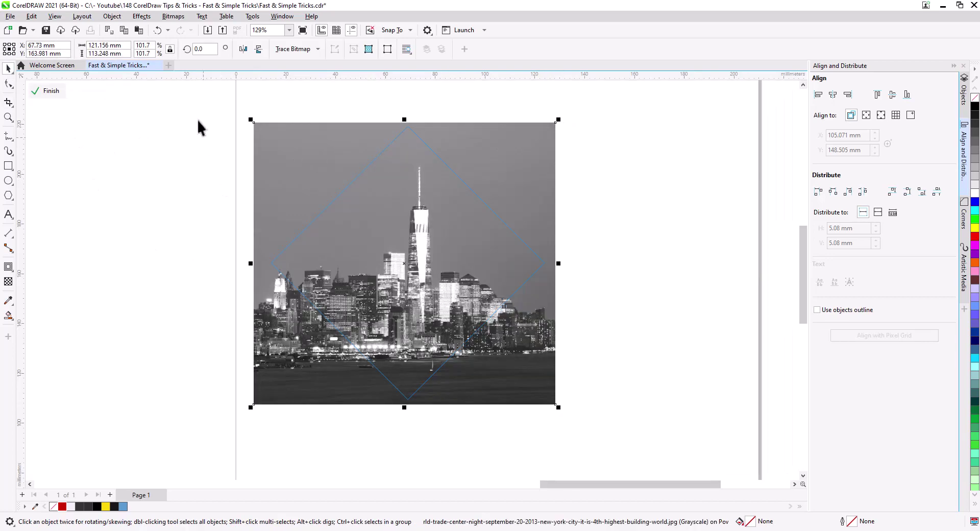
pyautogui.click(142, 16)
pyautogui.moveTo(153, 81)
pyautogui.click(240, 101)
pyautogui.press('Escape')
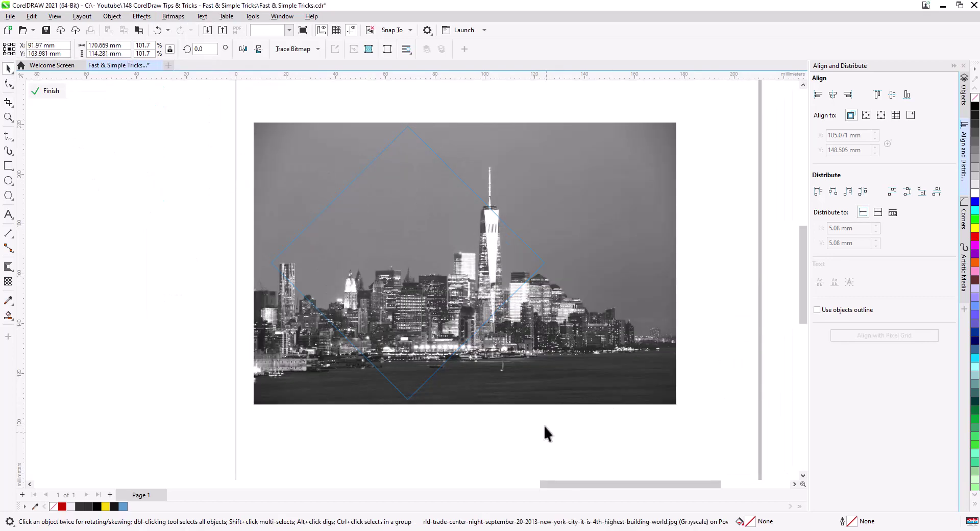
pyautogui.hotkey('ctrl', 'z')
# Step: Enlarge the grayscale photo to about 170.6 × 113.9 mm and apply a Gaussian Blur to it
pyautogui.moveTo(607, 128); pyautogui.dragTo(616, 121)
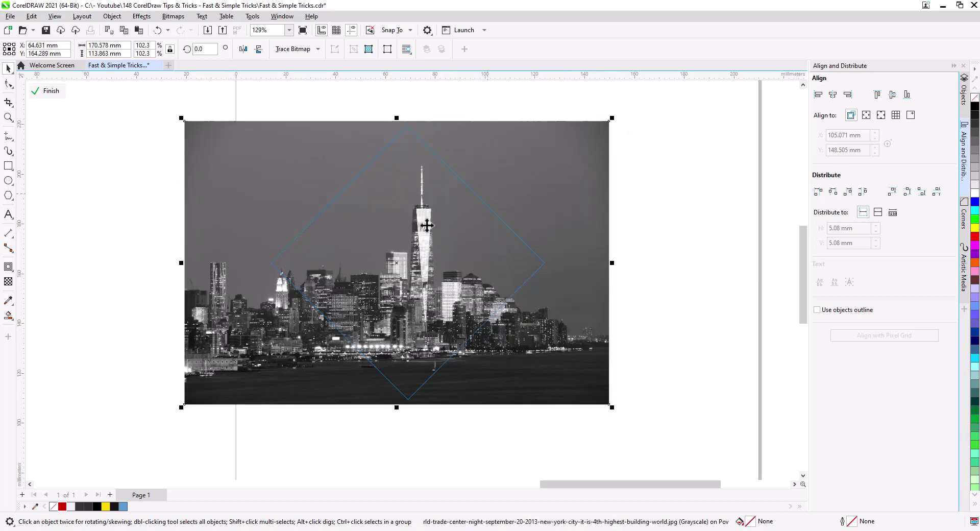
pyautogui.click(141, 16)
pyautogui.moveTo(153, 77)
pyautogui.click(250, 101)
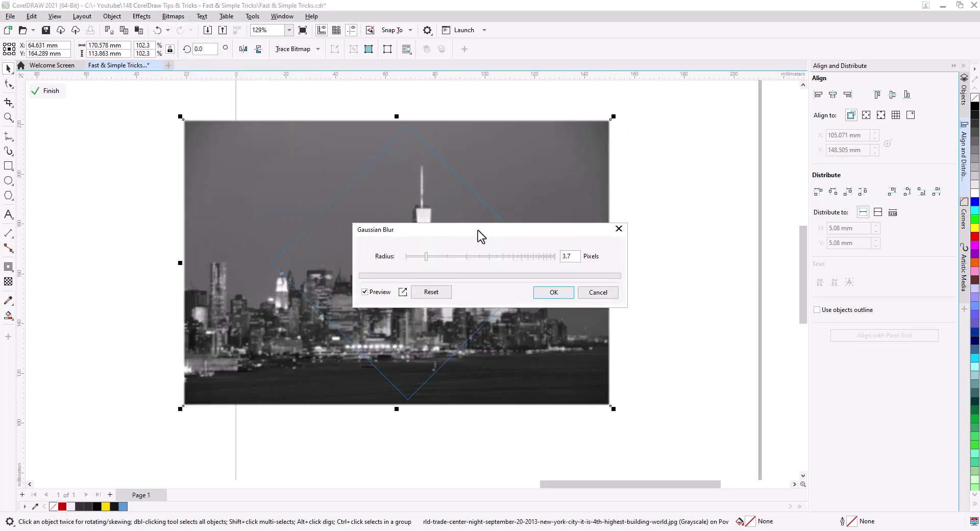
pyautogui.moveTo(476, 228); pyautogui.dragTo(608, 381)
pyautogui.moveTo(573, 408); pyautogui.dragTo(575, 407)
pyautogui.click(681, 443)
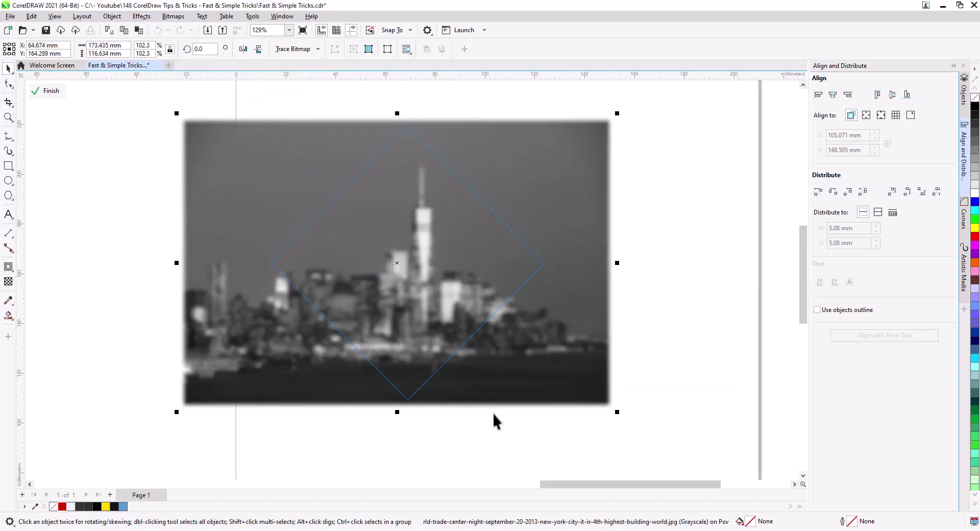
# Step: Select the blurred skyline photo inside the PowerClip and convert it to a bitmap
pyautogui.click(50, 91)
pyautogui.click(45, 91)
pyautogui.click(141, 16)
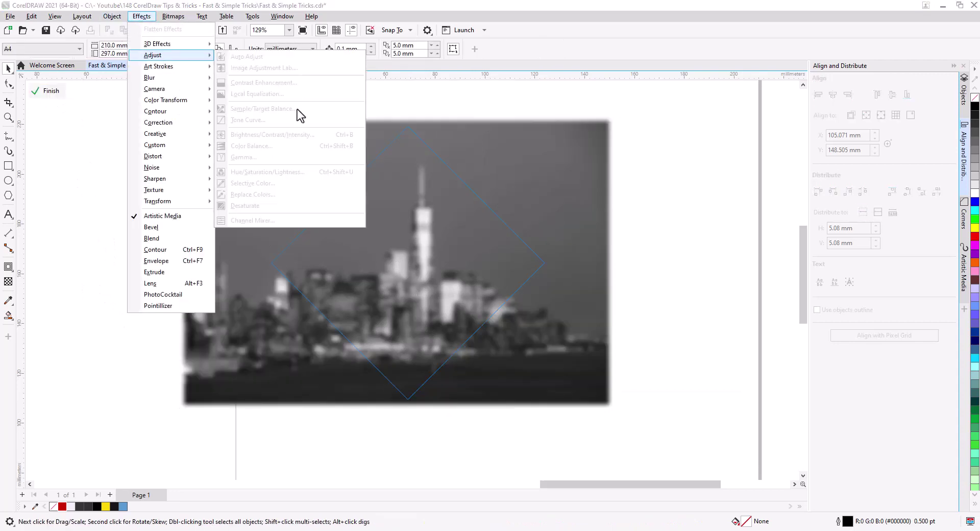
pyautogui.click(386, 153)
pyautogui.click(173, 16)
pyautogui.click(191, 29)
pyautogui.click(503, 326)
# Step: Set the blurred photo's brightness to 43 and contrast to 40, and finish editing the PowerClip
pyautogui.click(141, 16)
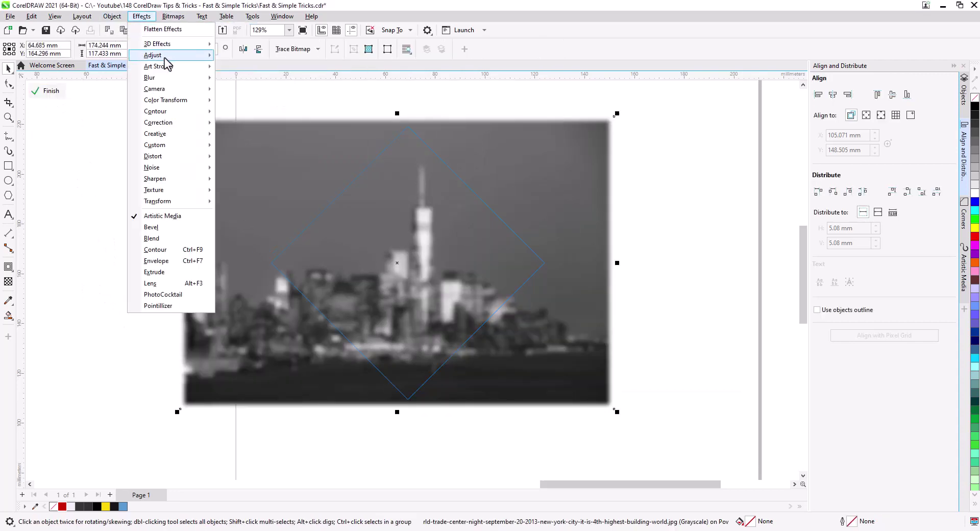
pyautogui.moveTo(163, 56)
pyautogui.click(260, 131)
pyautogui.moveTo(518, 214); pyautogui.dragTo(656, 327)
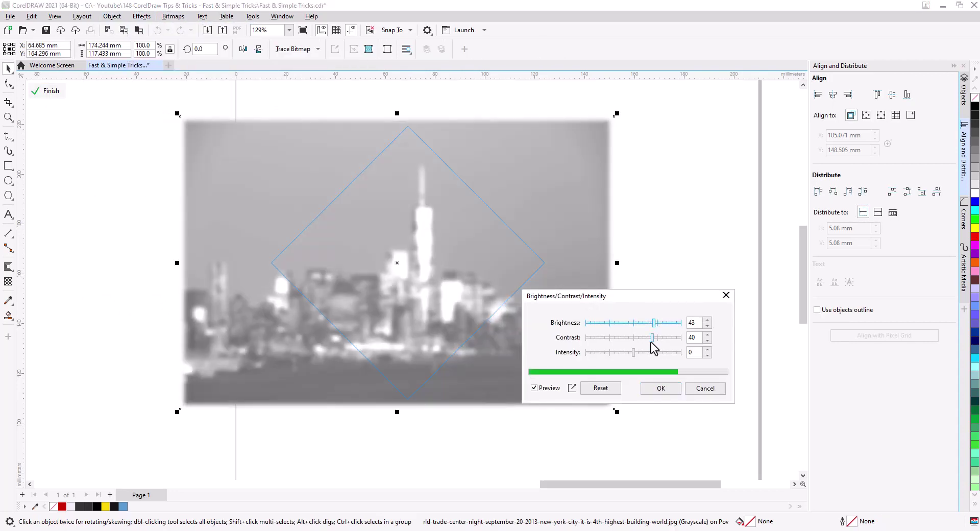
pyautogui.click(661, 388)
pyautogui.click(307, 365)
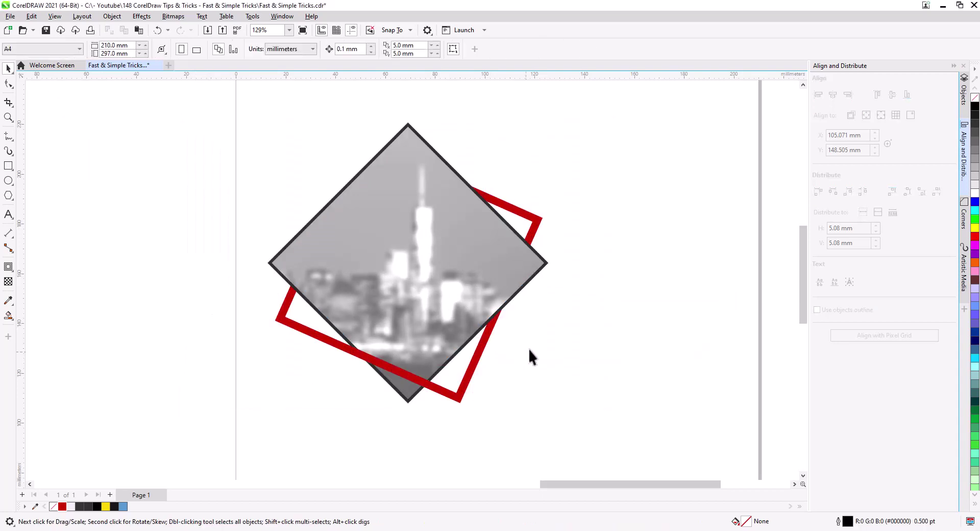
# Step: Examine the photo-filled diamond and how the dark grey and red frames interlace around it
pyautogui.moveTo(542, 355); pyautogui.dragTo(475, 334)
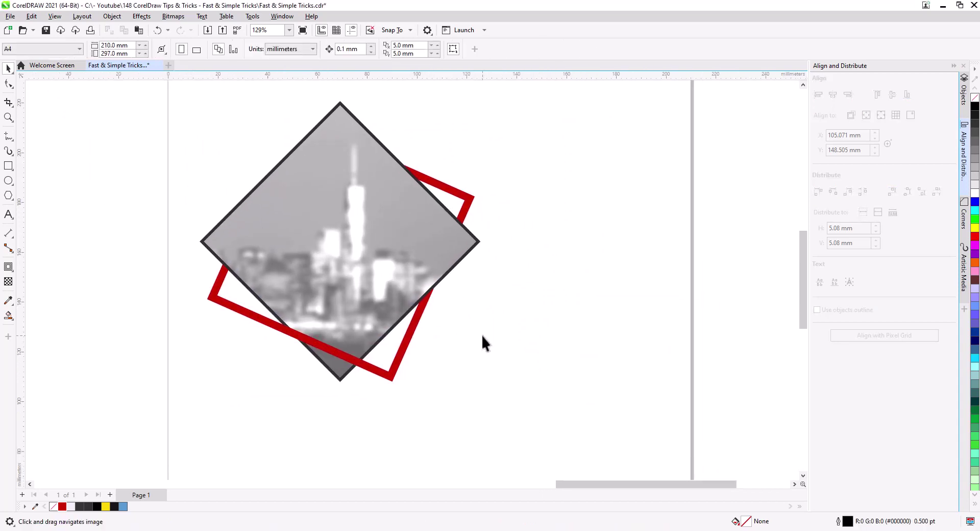
pyautogui.scroll(3, 436, 338)
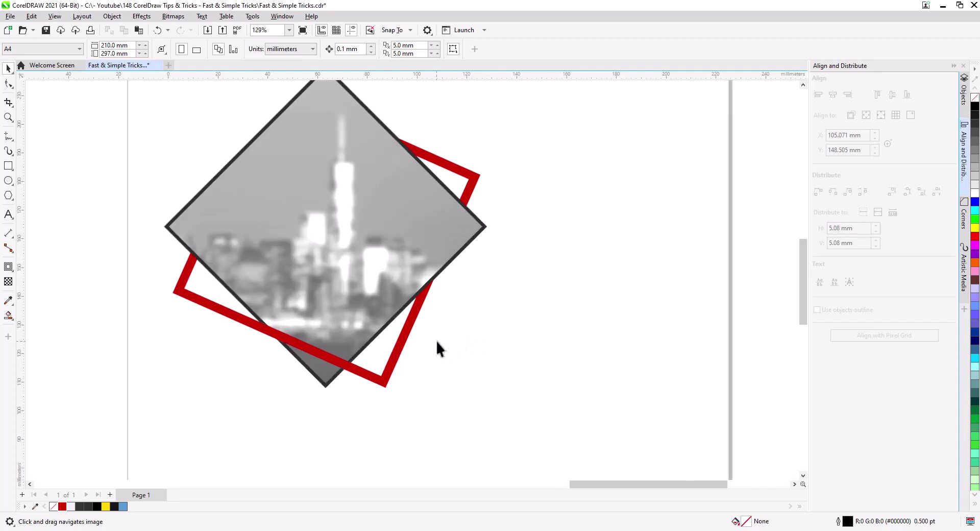
pyautogui.moveTo(435, 352); pyautogui.dragTo(495, 376)
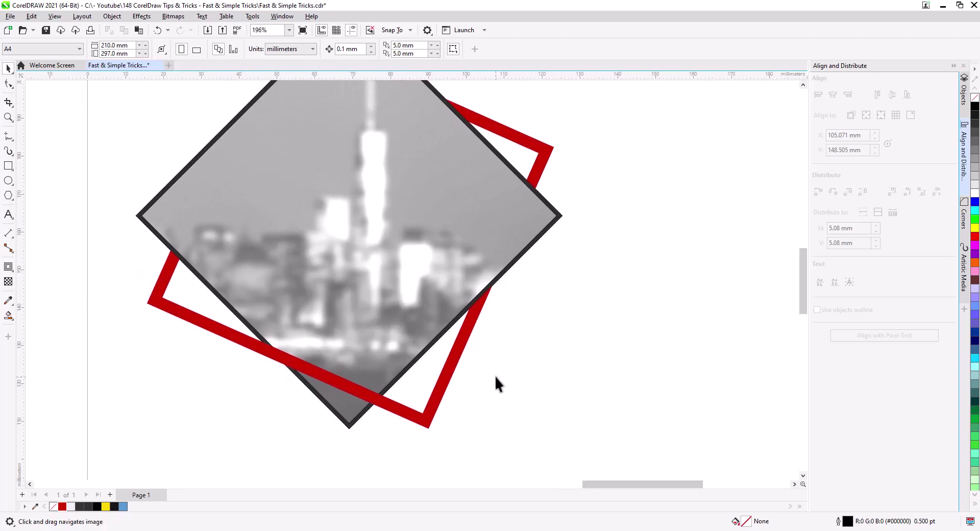
pyautogui.click(502, 210)
pyautogui.scroll(-3, 541, 332)
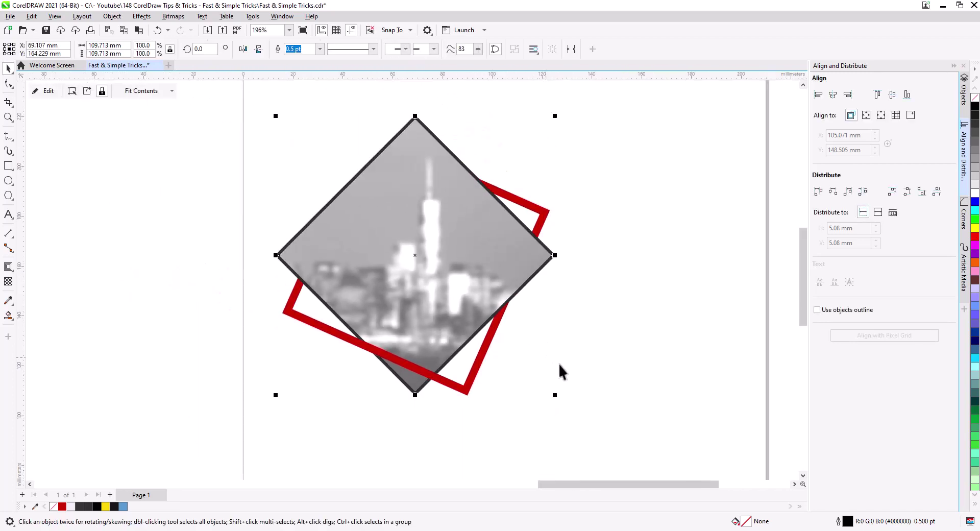
pyautogui.hotkey('ctrl', 'a')
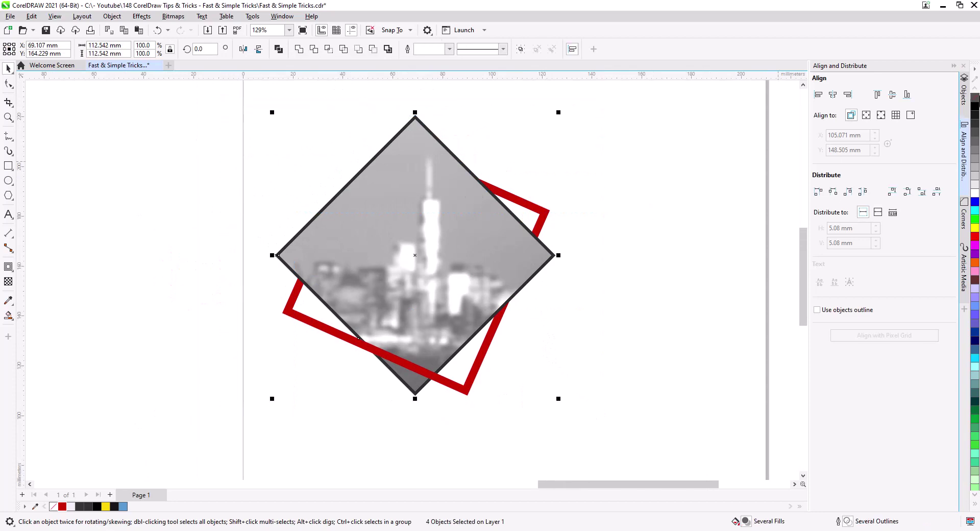
pyautogui.click(622, 302)
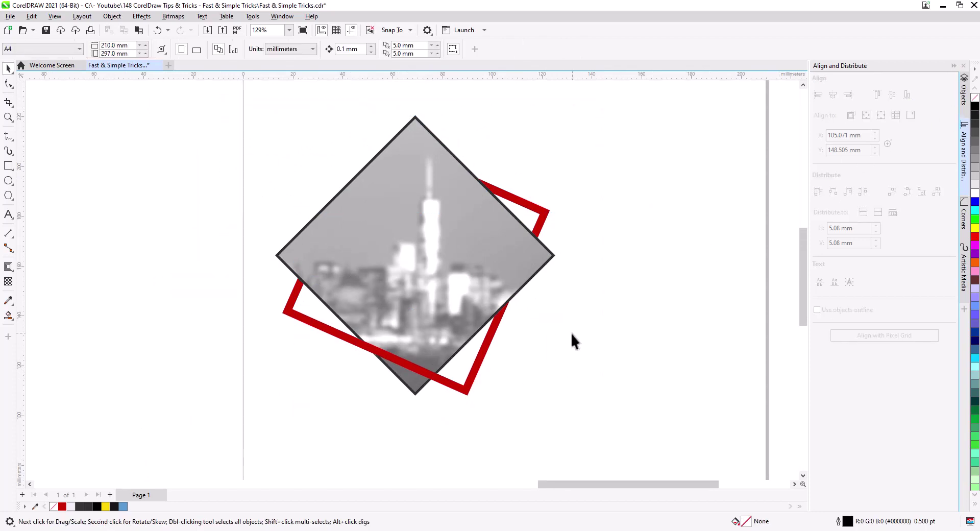
pyautogui.moveTo(559, 345); pyautogui.dragTo(487, 343)
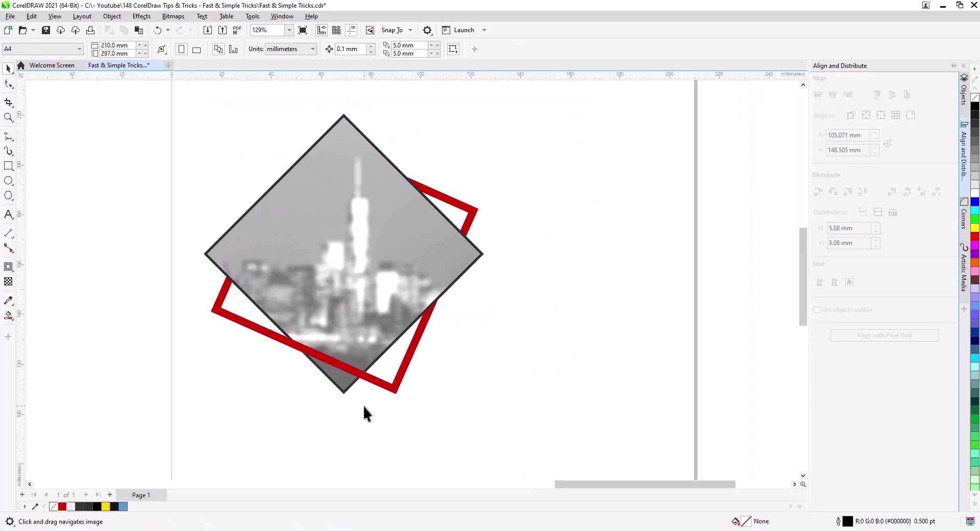
# Step: Draw a circle about 12.4 mm in diameter centred just below the diamond frame's lower tip
pyautogui.scroll(2, 363, 406)
pyautogui.moveTo(363, 405); pyautogui.dragTo(409, 381)
pyautogui.scroll(1, 410, 351)
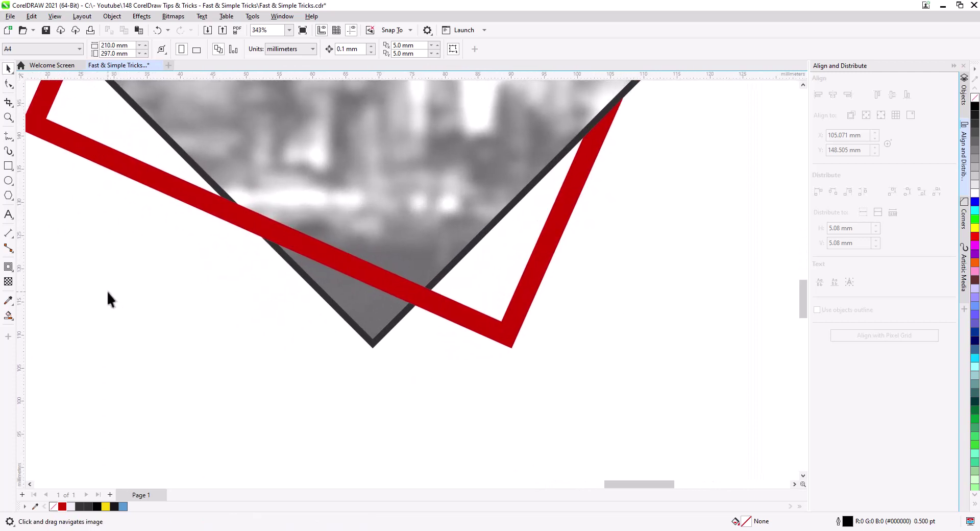
pyautogui.click(9, 182)
pyautogui.moveTo(323, 339); pyautogui.dragTo(372, 348)
pyautogui.press('space')
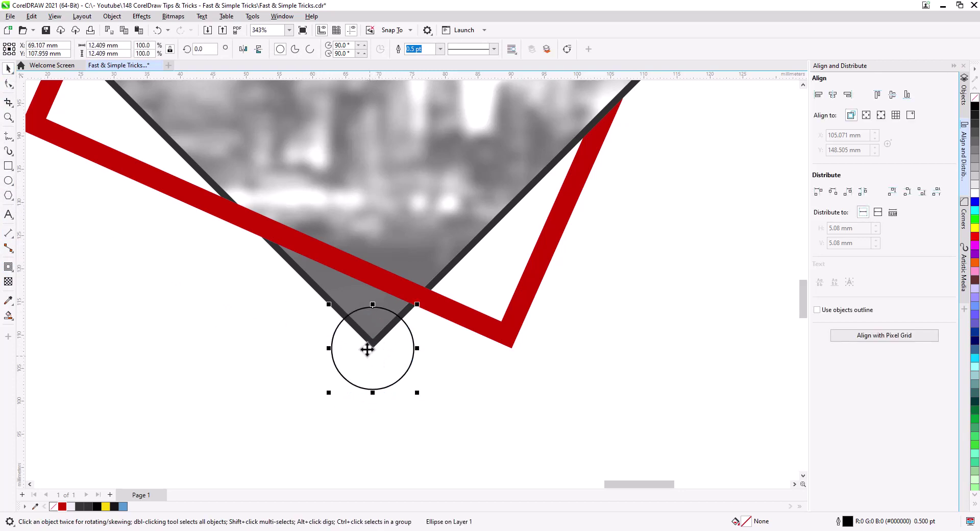
# Step: Flatten the circle into an ellipse about 3.4 mm high, fill it with black and remove its outline
pyautogui.moveTo(374, 304); pyautogui.dragTo(376, 365)
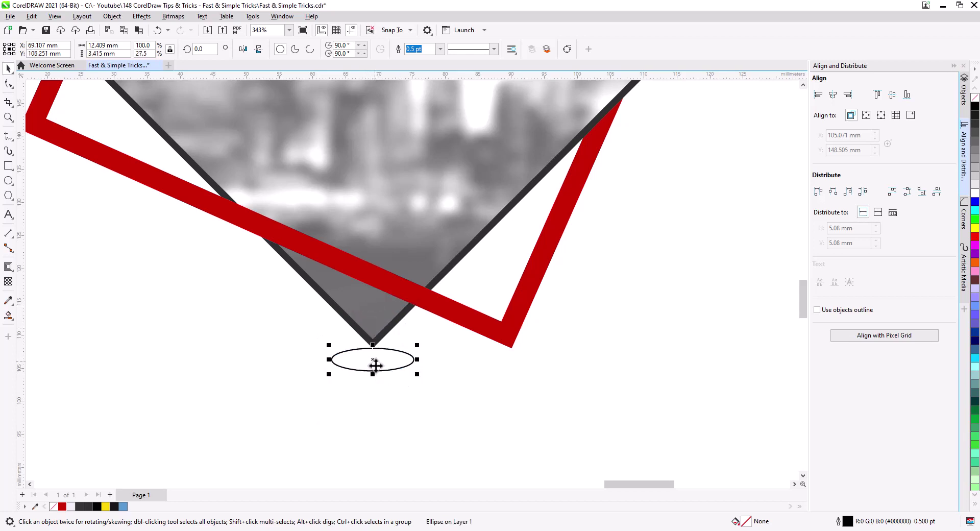
pyautogui.click(972, 107)
pyautogui.rightClick(975, 97)
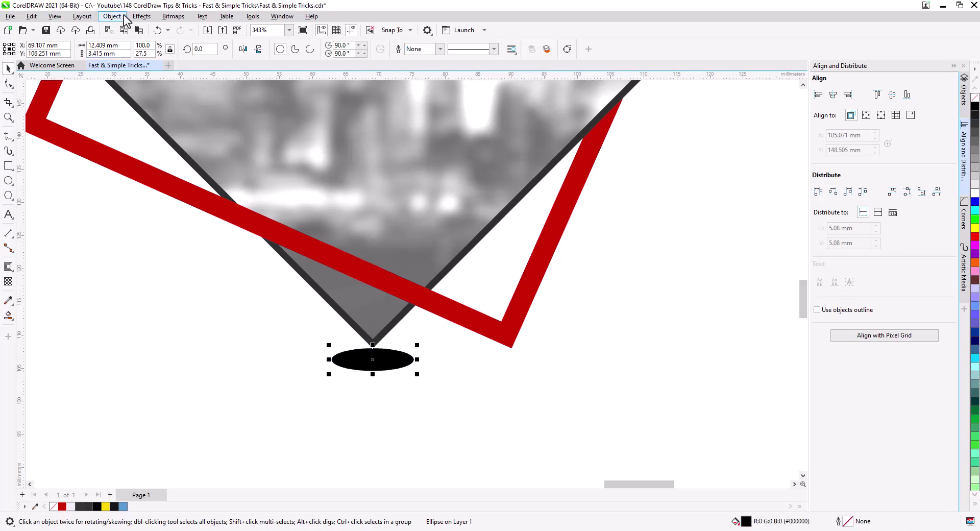
# Step: Apply a Gaussian Blur with a radius of 13.9 pixels to the black ellipse
pyautogui.click(141, 16)
pyautogui.moveTo(204, 78)
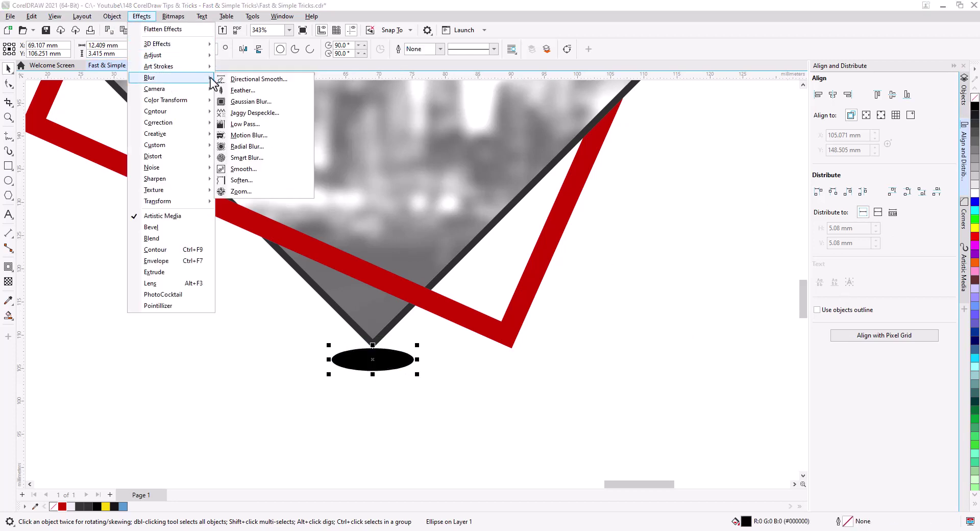
pyautogui.click(250, 101)
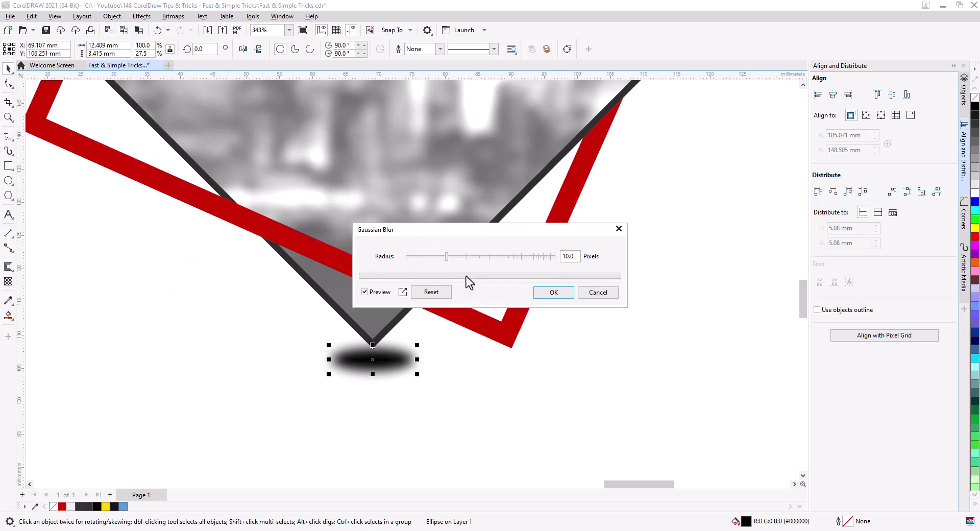
pyautogui.click(458, 259)
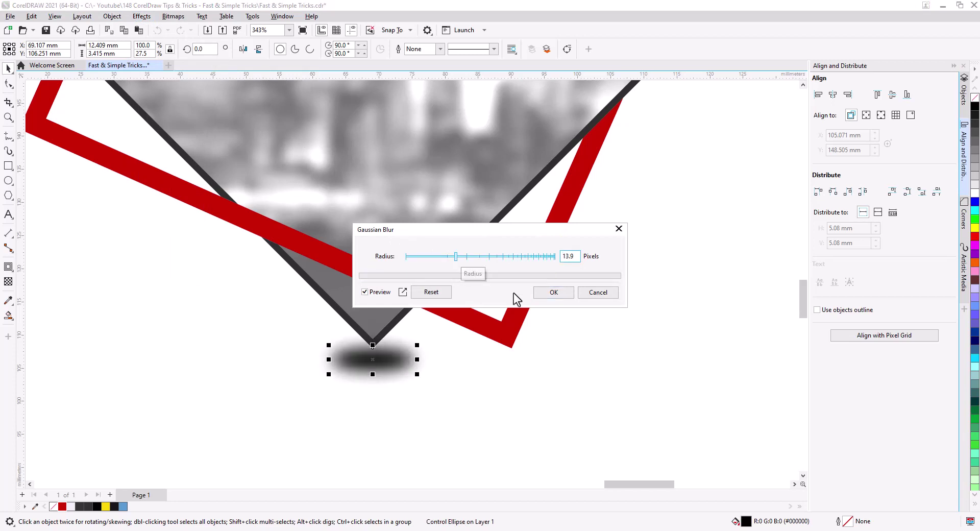
pyautogui.click(553, 293)
# Step: Apply a uniform transparency of 30 to the blurred ellipse under the diamond's tip
pyautogui.click(8, 281)
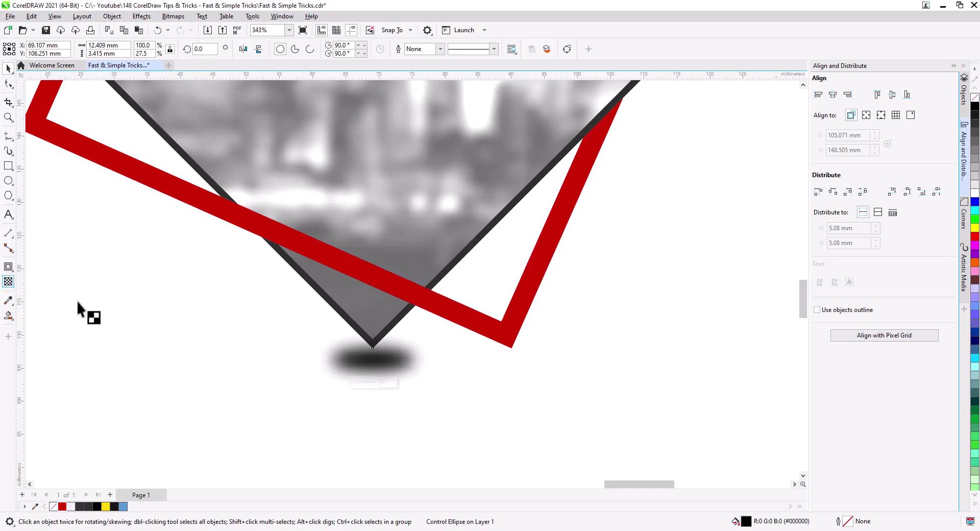
pyautogui.moveTo(351, 384); pyautogui.dragTo(357, 384)
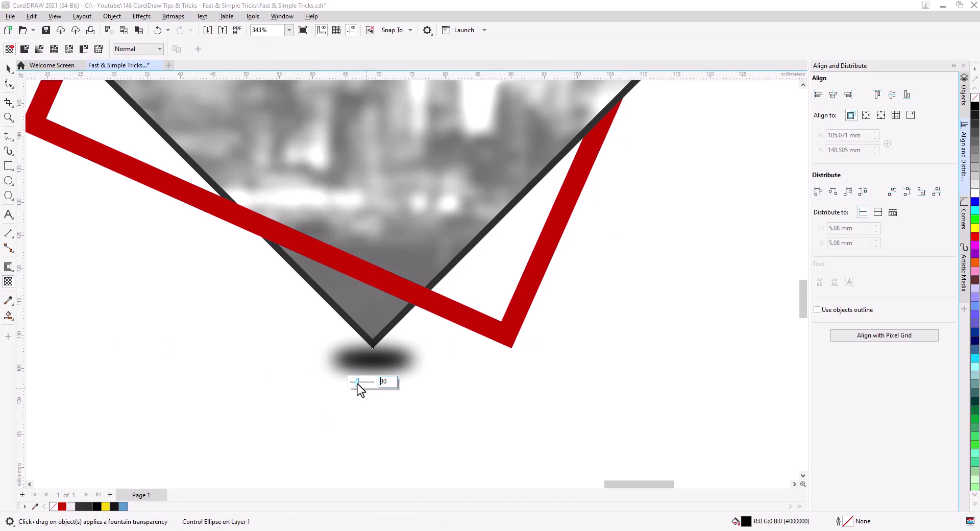
pyautogui.click(6, 70)
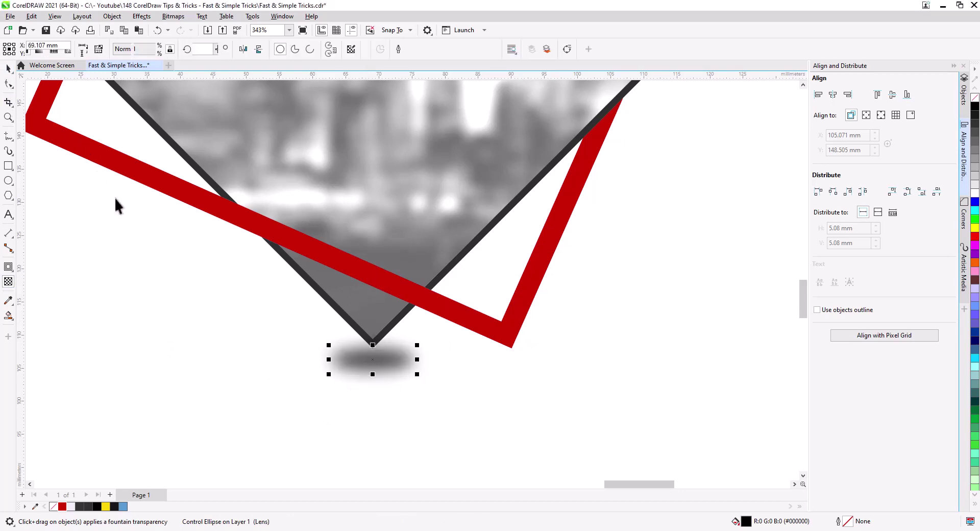
# Step: Copy the blurred shadow ellipse horizontally so the duplicate lies beneath the red frame's lowest corner
pyautogui.click(413, 407)
pyautogui.click(384, 363)
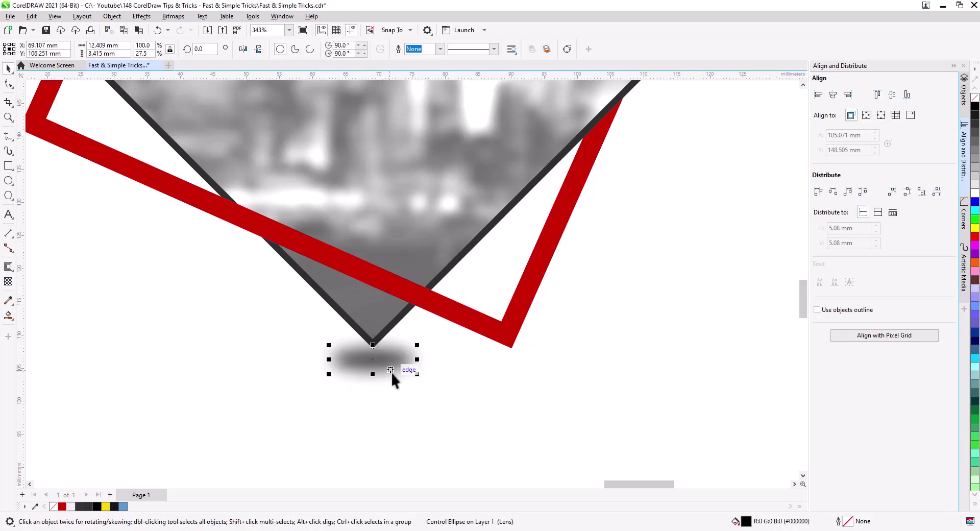
pyautogui.moveTo(374, 362); pyautogui.dragTo(513, 363)
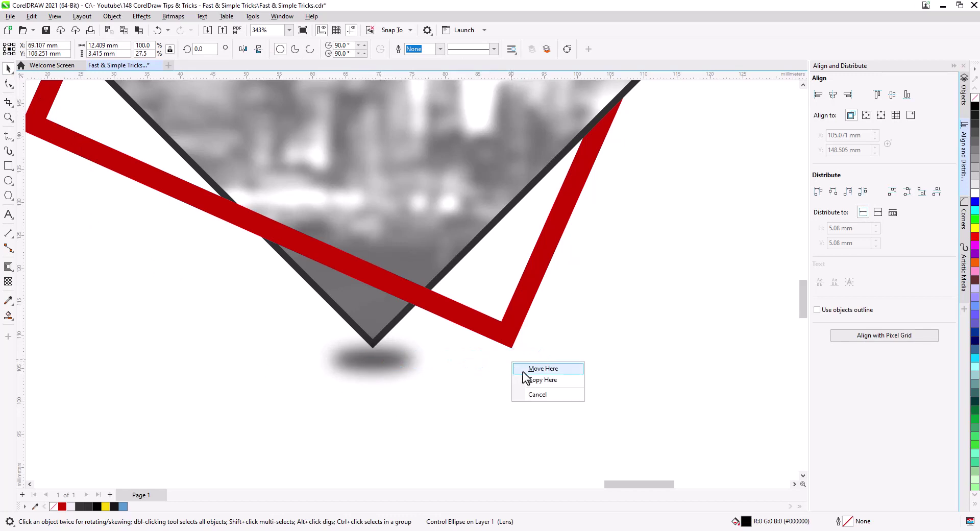
pyautogui.click(531, 384)
pyautogui.click(463, 400)
# Step: Set the transparency of both corner shadows together to 68
pyautogui.scroll(-5, 465, 398)
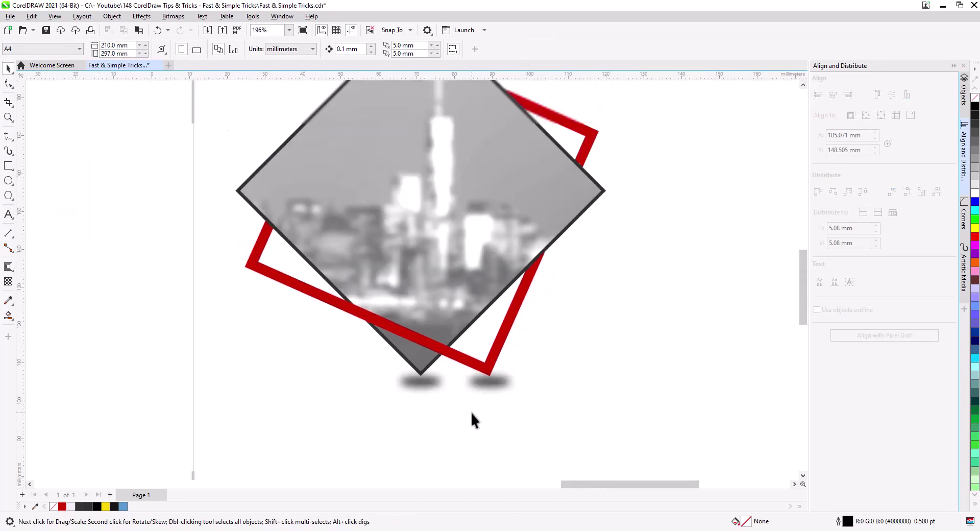
pyautogui.moveTo(339, 378); pyautogui.dragTo(339, 379)
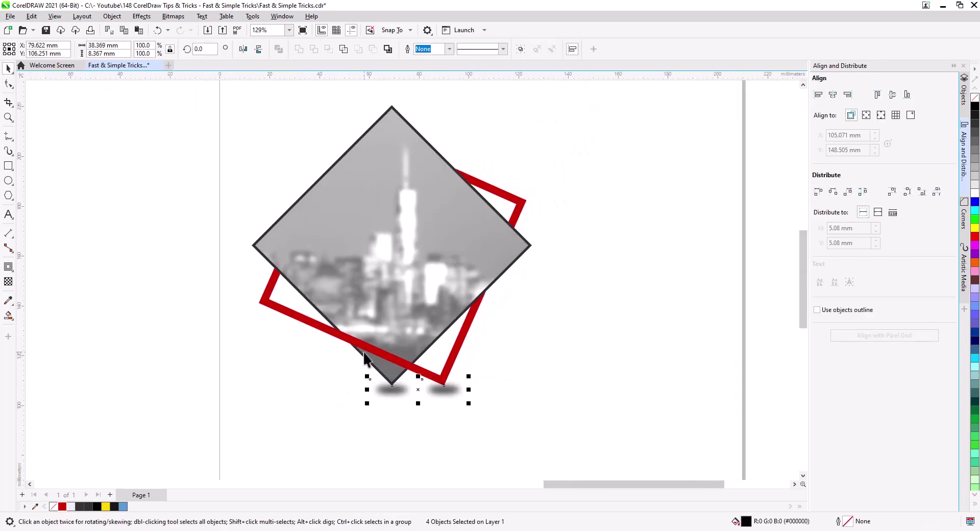
pyautogui.click(7, 281)
pyautogui.moveTo(403, 416); pyautogui.dragTo(412, 412)
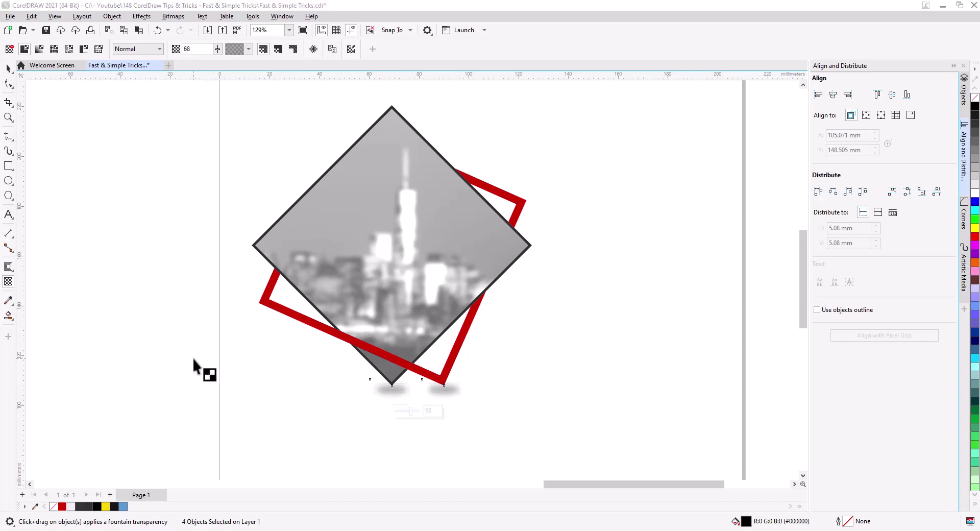
pyautogui.press('space')
pyautogui.click(385, 441)
pyautogui.moveTo(471, 449); pyautogui.dragTo(363, 433)
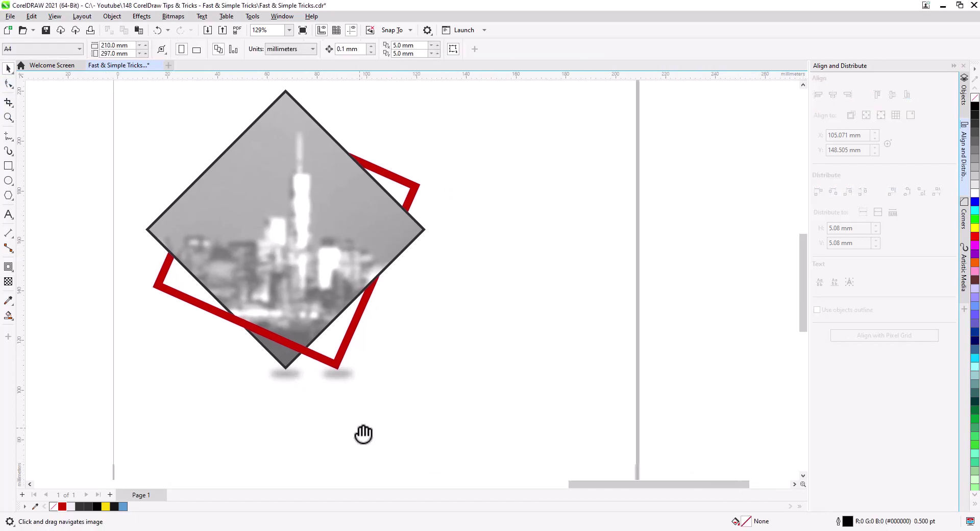
# Step: Draw a square of about 64.8 mm in the empty area beside the photo diamond and rotate it 45 degrees
pyautogui.click(292, 194)
pyautogui.scroll(2, 407, 301)
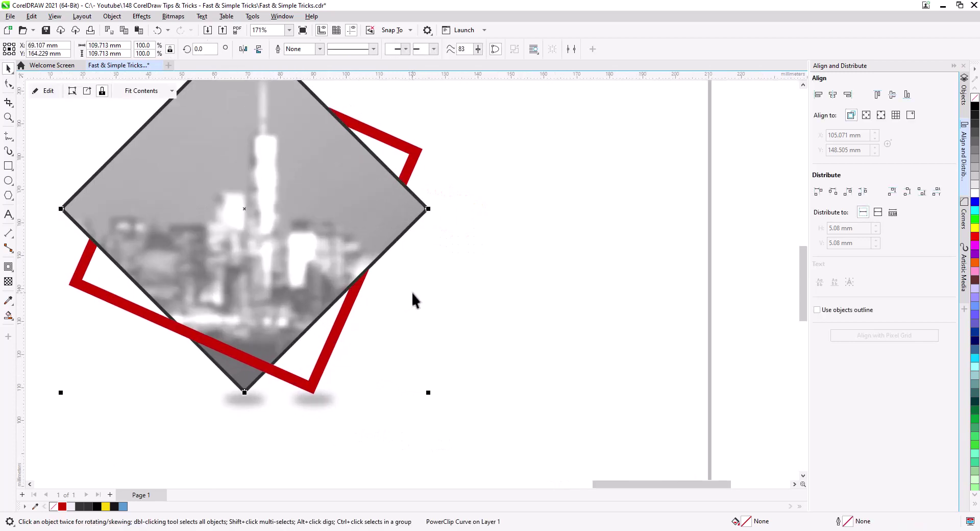
pyautogui.moveTo(411, 290); pyautogui.dragTo(464, 365)
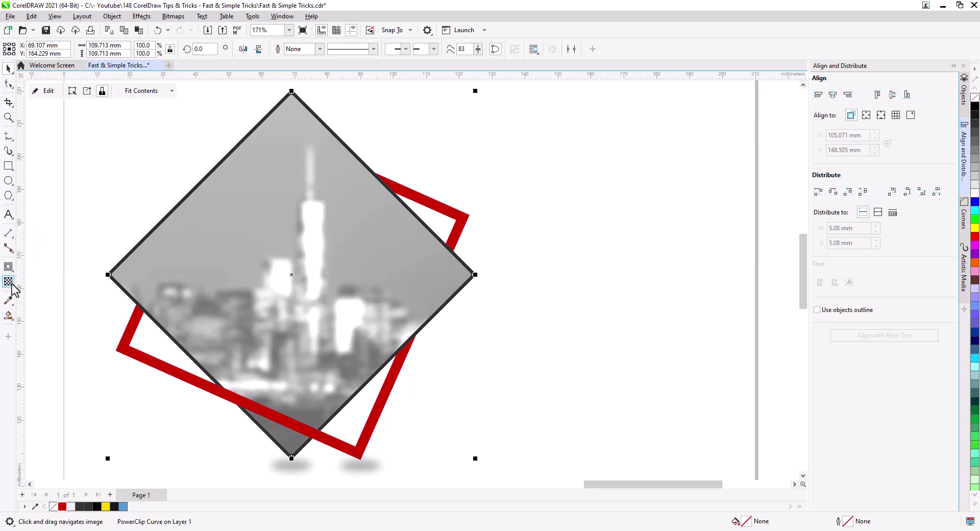
pyautogui.click(8, 165)
pyautogui.moveTo(496, 190); pyautogui.dragTo(711, 405)
pyautogui.click(8, 67)
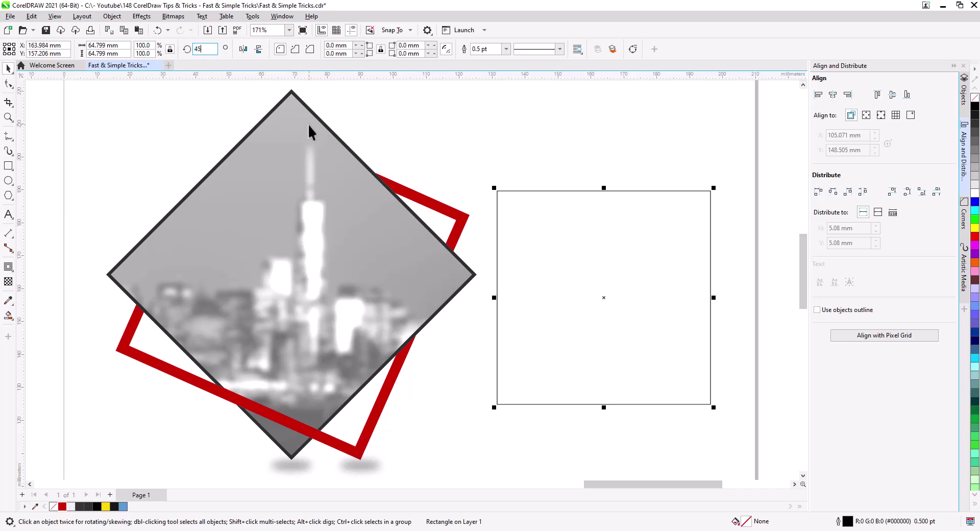
pyautogui.press('Return')
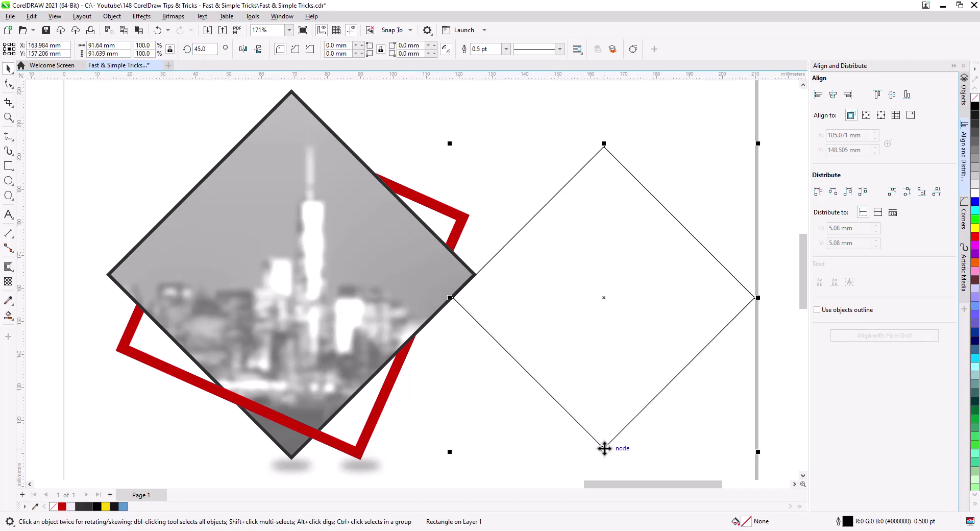
# Step: Place the rotated square over the photo diamond and enlarge it to about 112.3 mm wide, matching the diamond's outline
pyautogui.moveTo(604, 448); pyautogui.dragTo(291, 463)
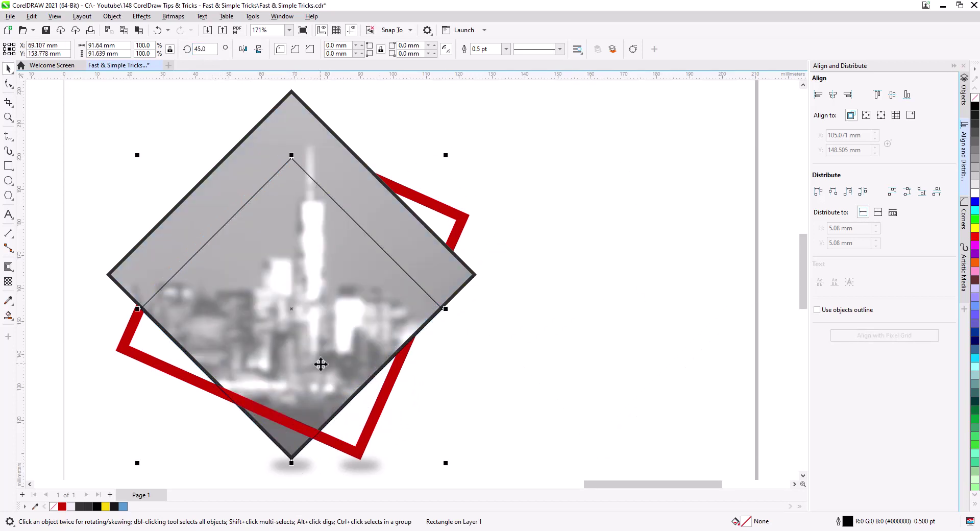
pyautogui.moveTo(446, 154); pyautogui.dragTo(534, 124)
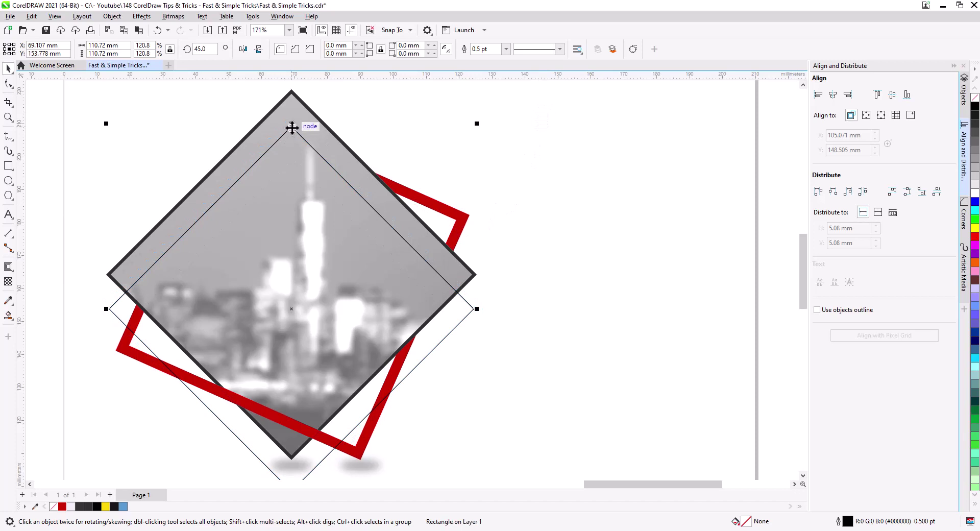
pyautogui.moveTo(291, 127); pyautogui.dragTo(293, 94)
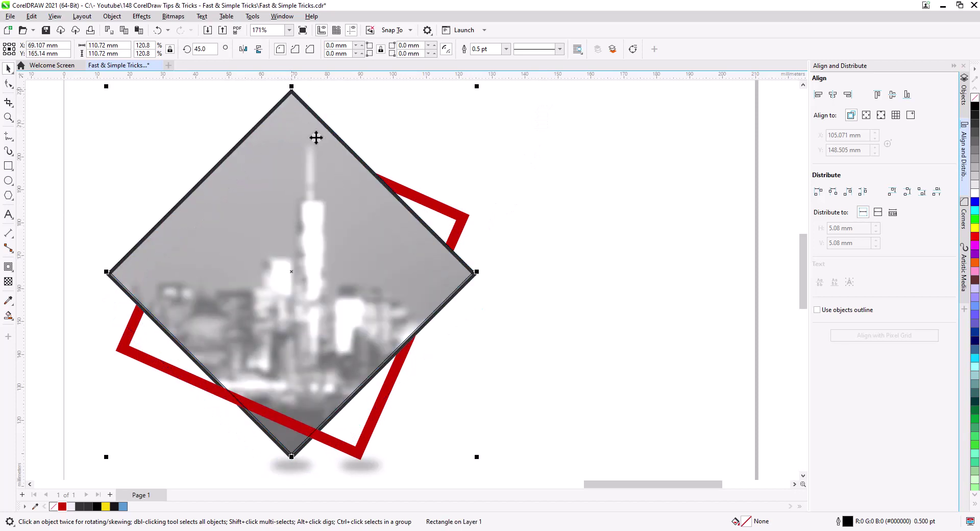
pyautogui.moveTo(478, 457); pyautogui.dragTo(482, 462)
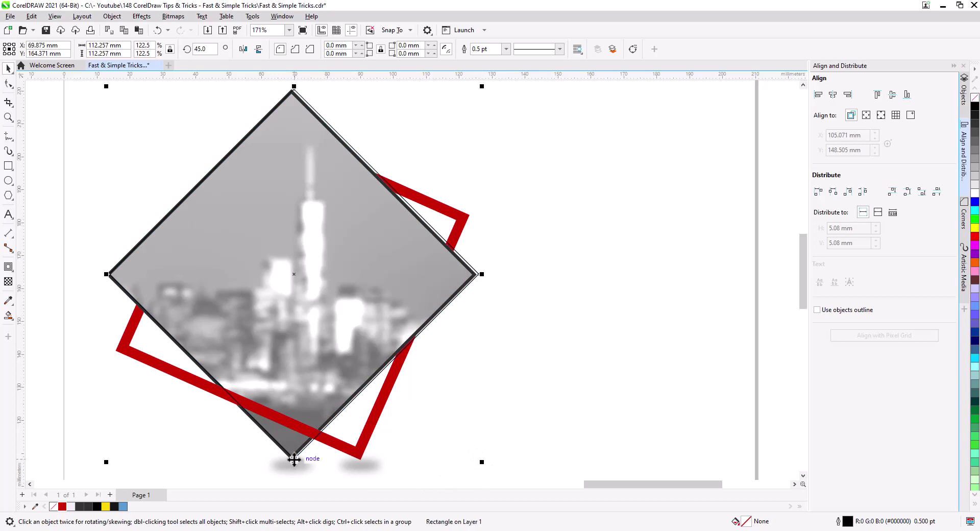
pyautogui.moveTo(294, 460); pyautogui.dragTo(292, 462)
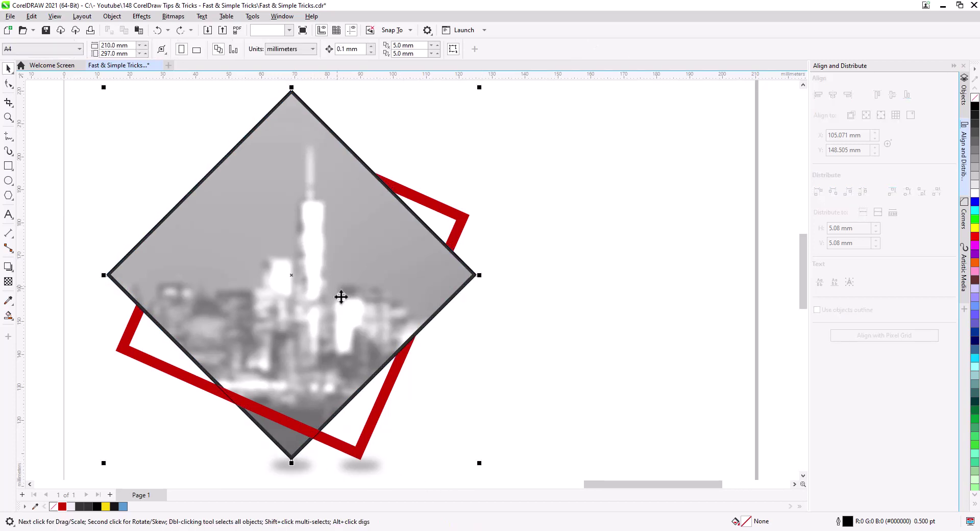
# Step: Fill the overlaid diamond with black and shrink it from its centre to about 109.9 mm wide
pyautogui.moveTo(312, 293); pyautogui.dragTo(391, 284)
pyautogui.hotkey('ctrl', 'z')
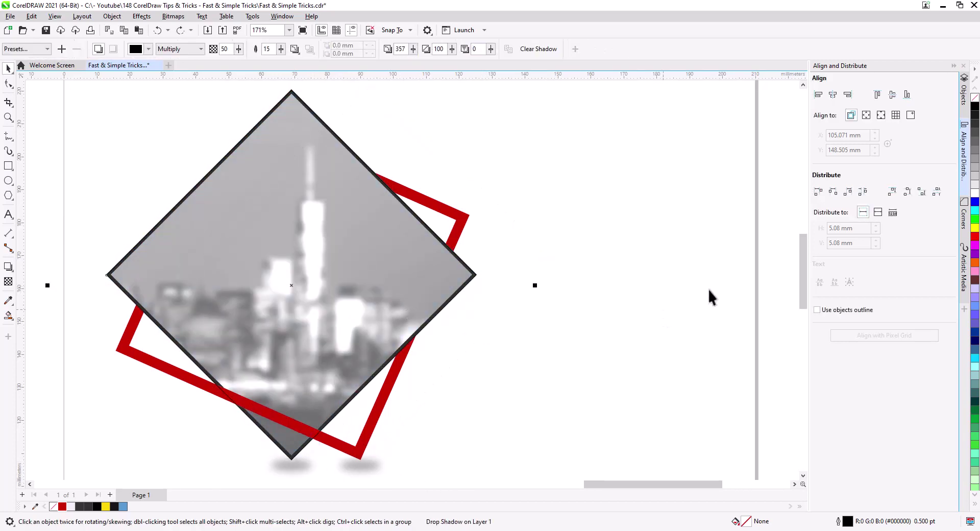
pyautogui.click(976, 107)
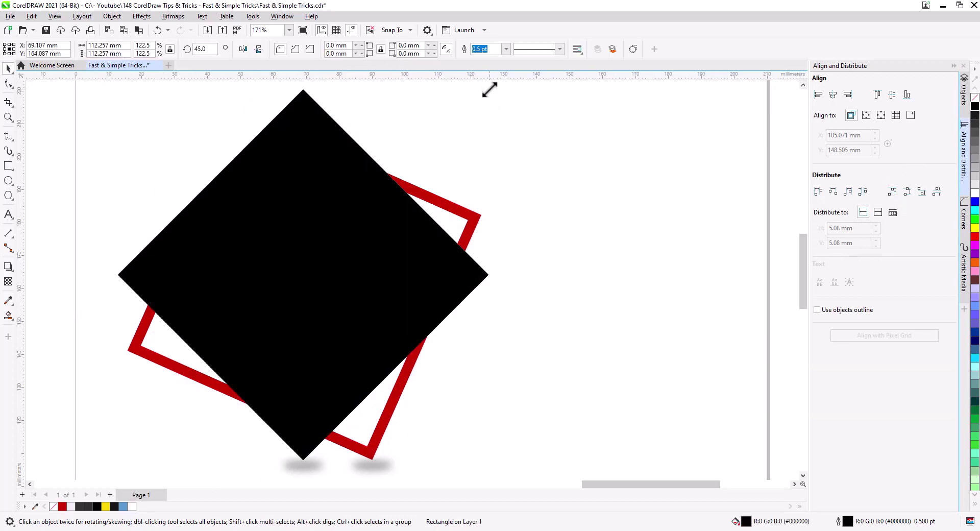
pyautogui.moveTo(489, 90); pyautogui.dragTo(487, 92)
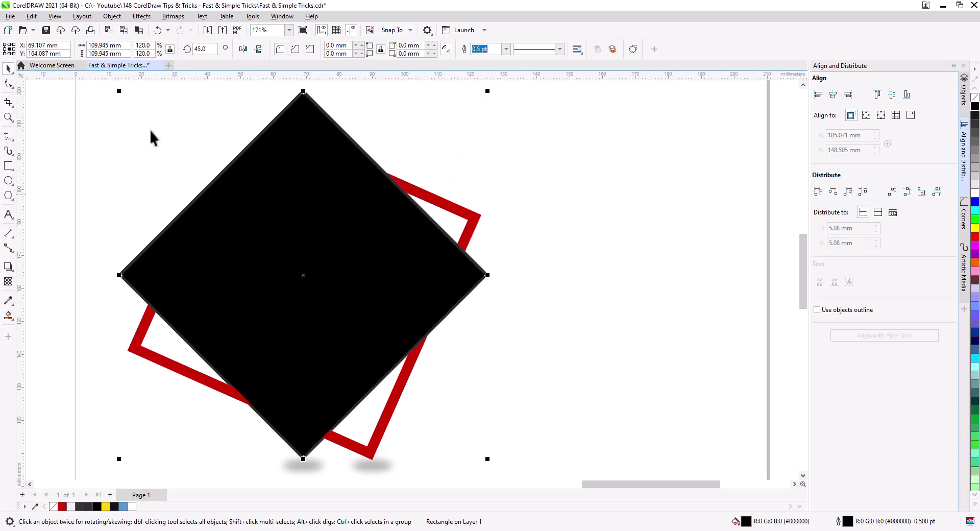
# Step: Apply a Gaussian Blur with a radius of 10.7 pixels to the black diamond
pyautogui.click(143, 17)
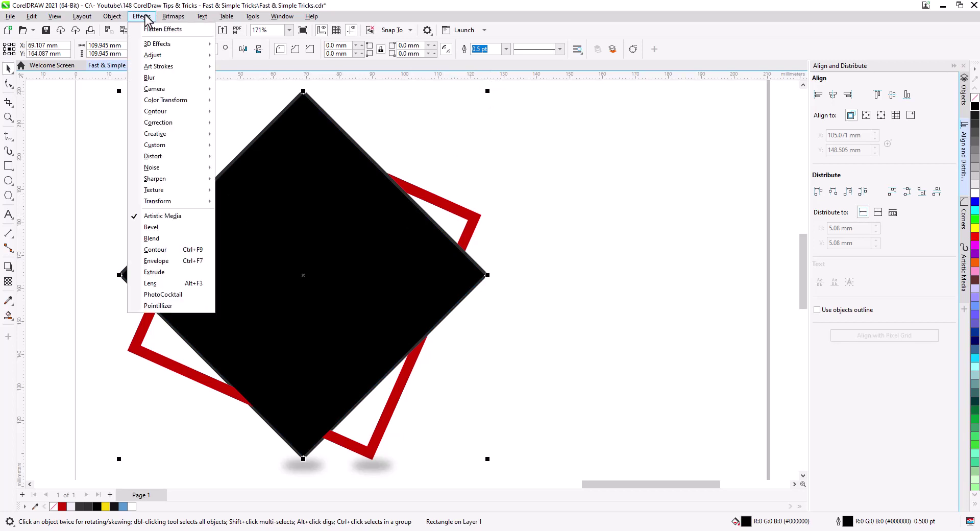
pyautogui.moveTo(175, 78)
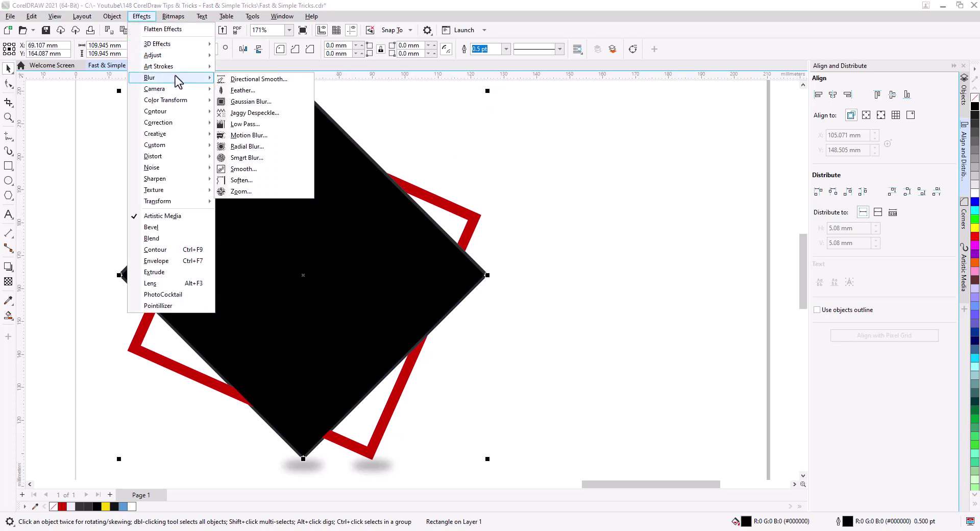
pyautogui.click(261, 101)
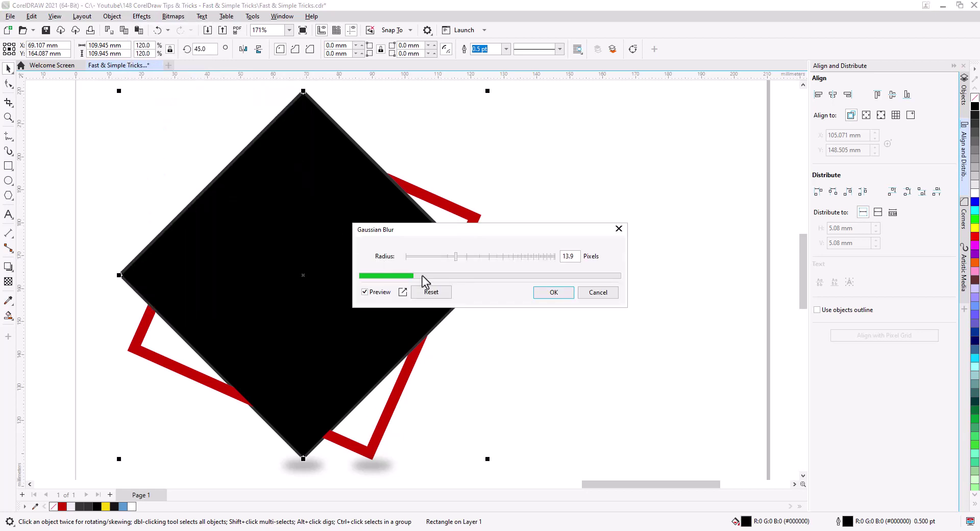
pyautogui.moveTo(470, 232); pyautogui.dragTo(614, 286)
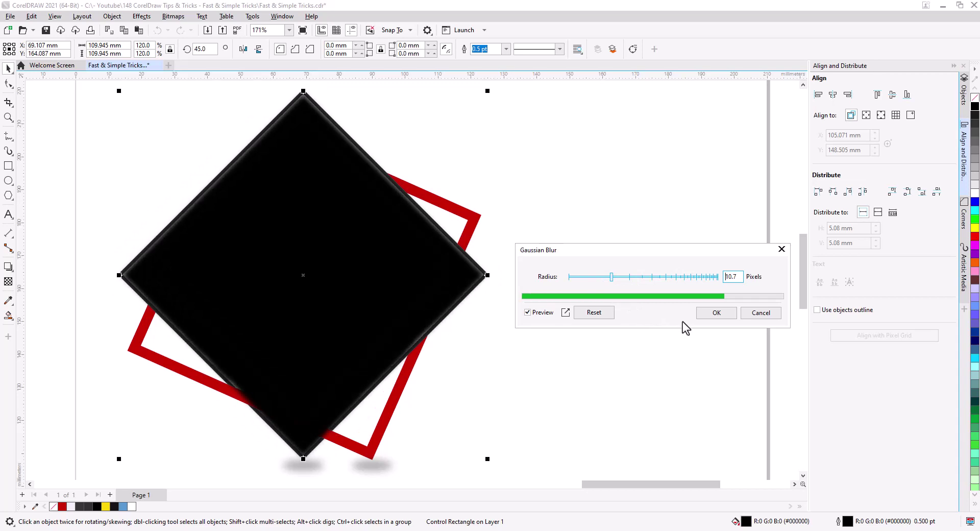
pyautogui.click(715, 313)
pyautogui.moveTo(428, 301); pyautogui.dragTo(472, 319)
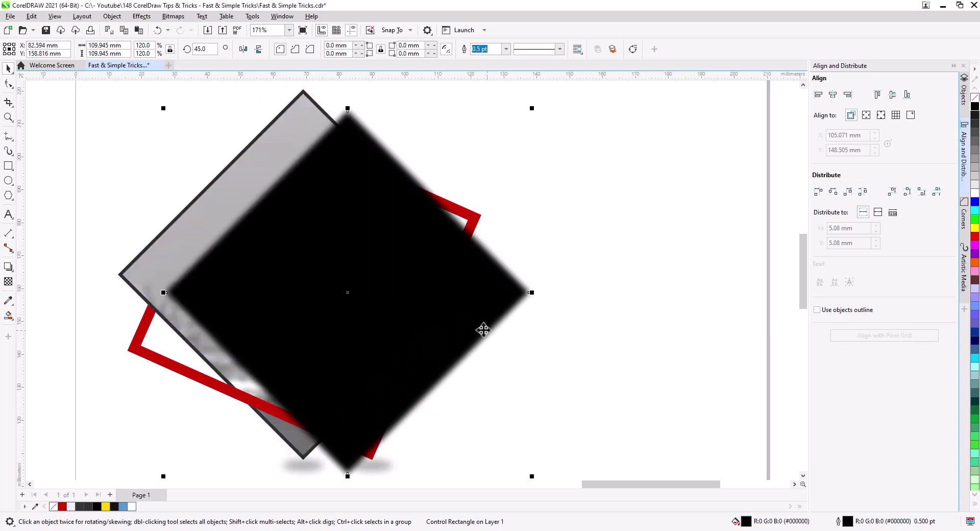
pyautogui.hotkey('ctrl', 'z')
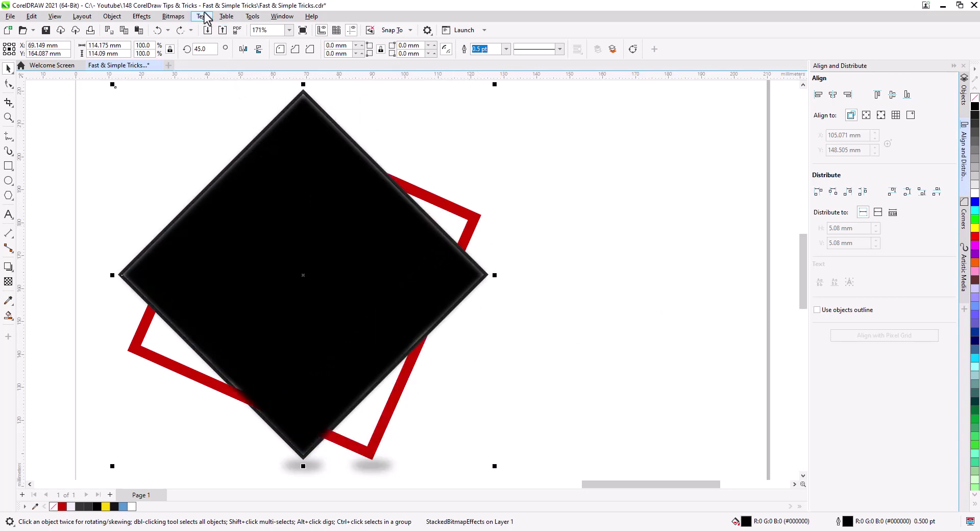
# Step: Convert the blurred diamond to a 300 dpi Grayscale (8-bit) bitmap with anti-aliasing and a transparent background
pyautogui.click(173, 16)
pyautogui.click(194, 31)
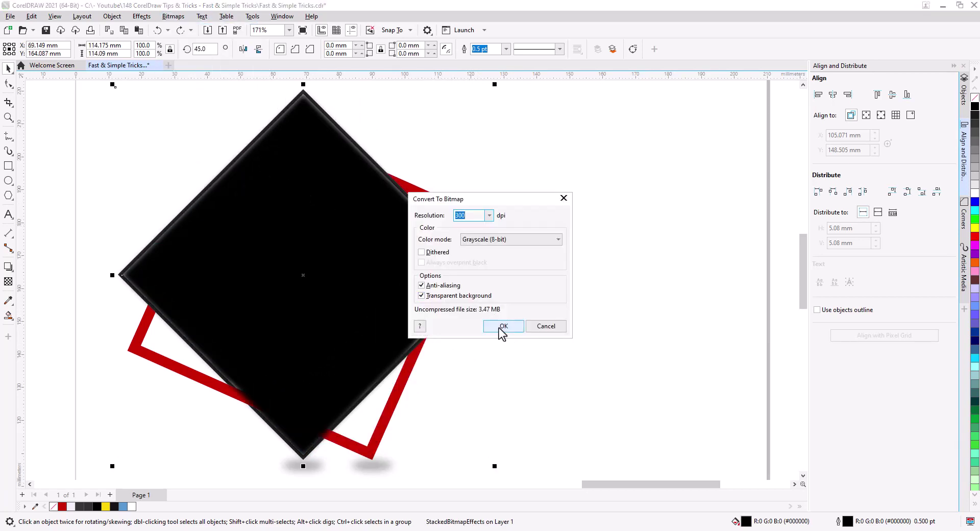
pyautogui.click(503, 327)
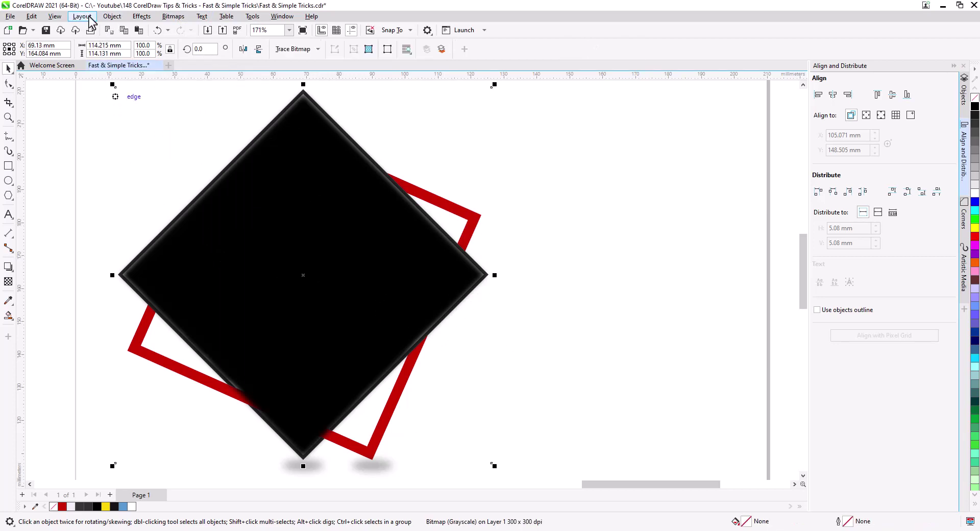
# Step: Add a perspective to the black diamond bitmap and pull its upper-right corner slightly outward and down
pyautogui.click(107, 17)
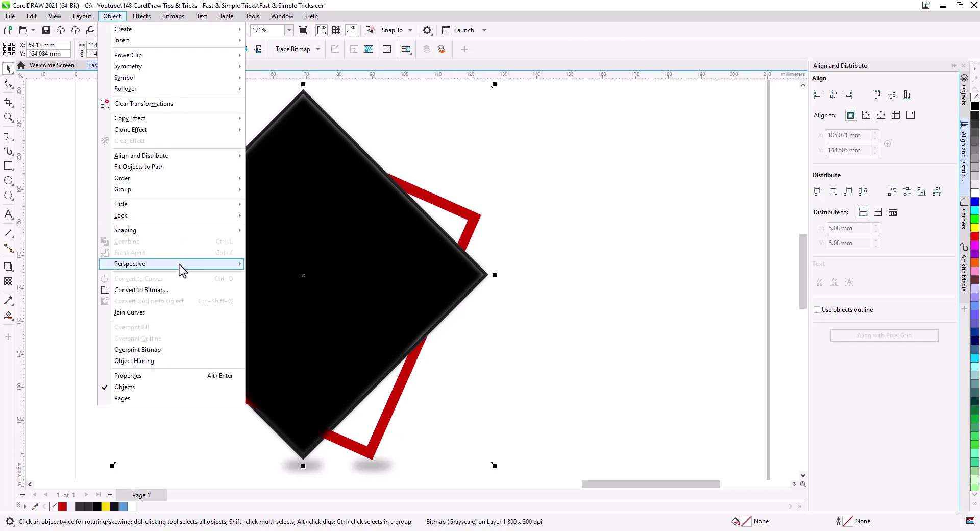
pyautogui.moveTo(179, 264)
pyautogui.click(283, 258)
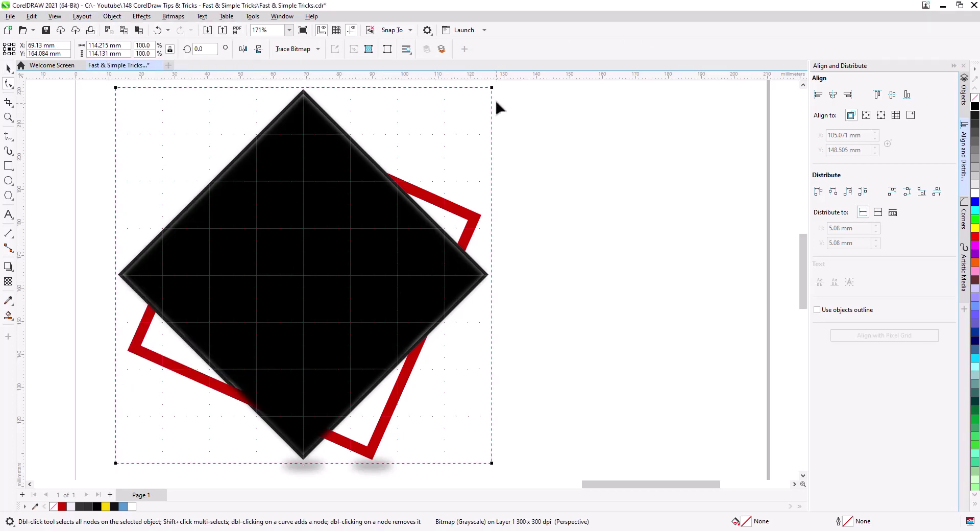
pyautogui.moveTo(492, 88); pyautogui.dragTo(508, 112)
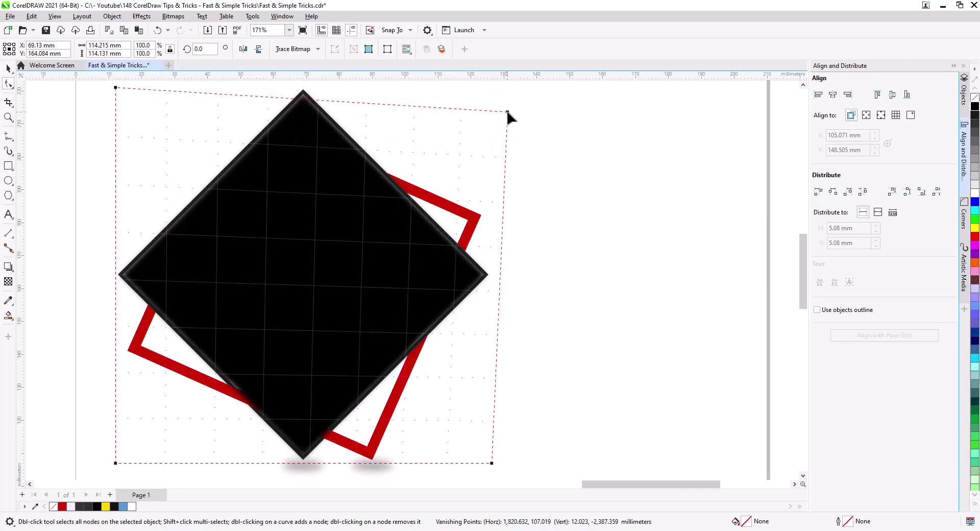
pyautogui.moveTo(338, 211); pyautogui.dragTo(301, 197)
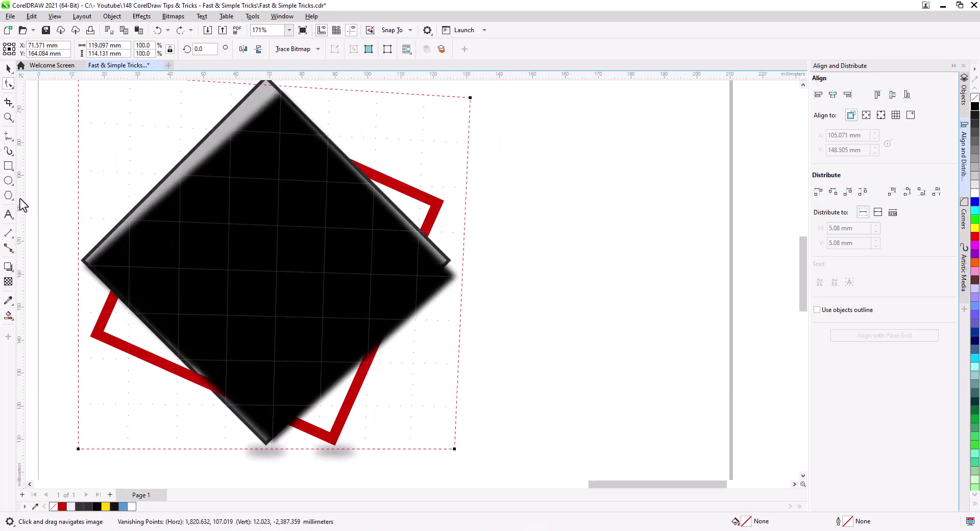
pyautogui.click(8, 68)
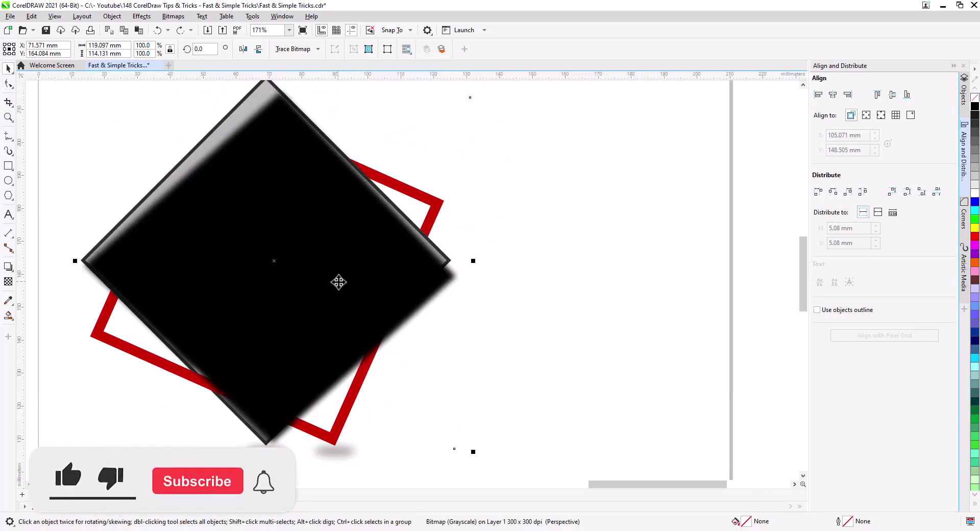
# Step: Send the black diamond shadow behind the photo and frames, and shift it about 1.1 mm left and 0.3 mm up
pyautogui.rightClick(338, 281)
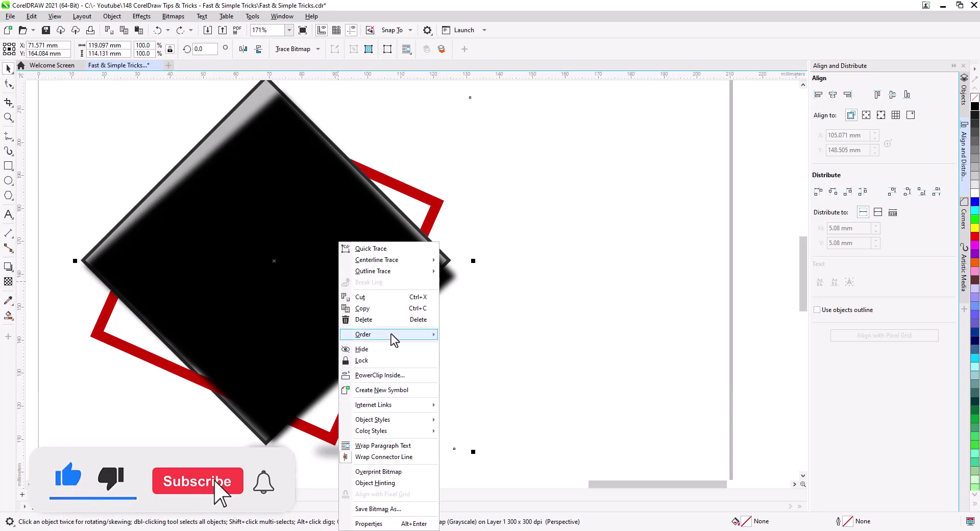
pyautogui.moveTo(393, 335)
pyautogui.click(512, 351)
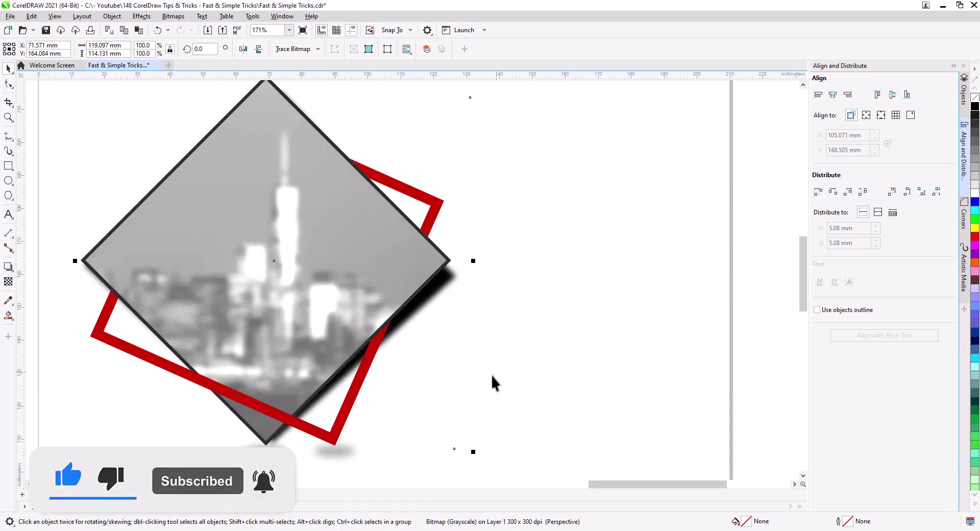
pyautogui.click(439, 291)
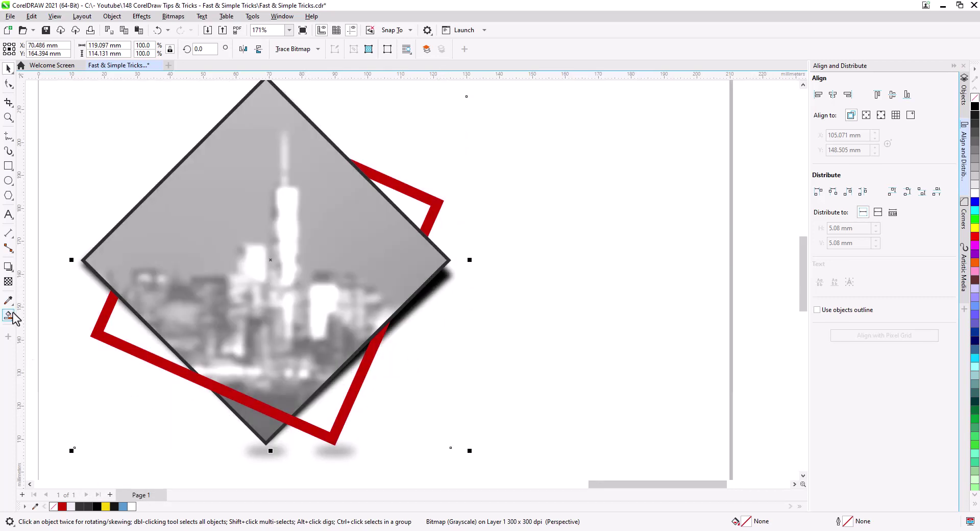
# Step: Apply a uniform transparency of about 32 to the black diamond shadow bitmap
pyautogui.click(8, 282)
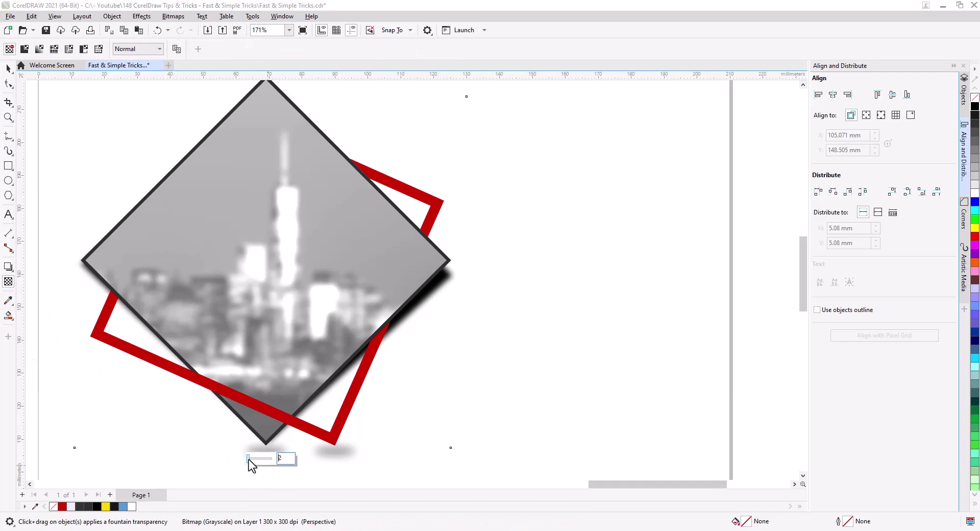
pyautogui.click(259, 459)
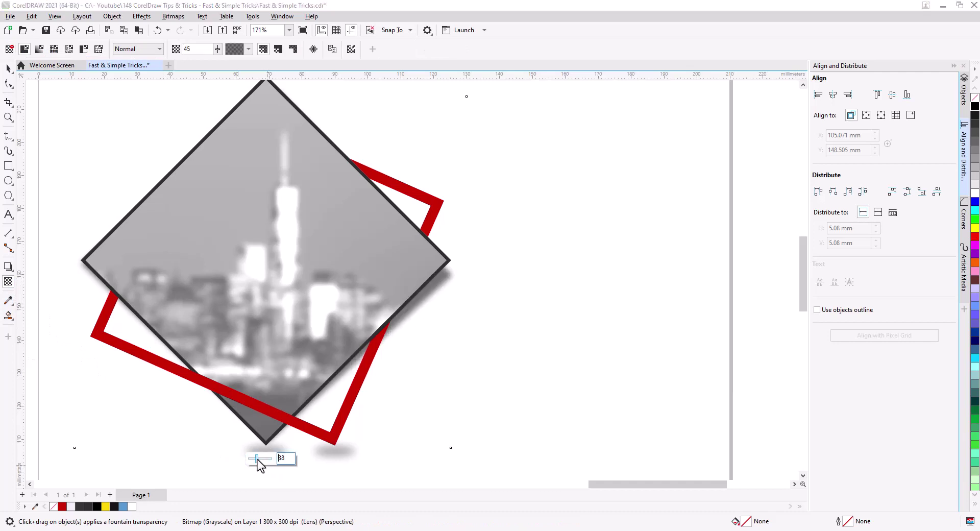
pyautogui.moveTo(259, 458); pyautogui.dragTo(258, 460)
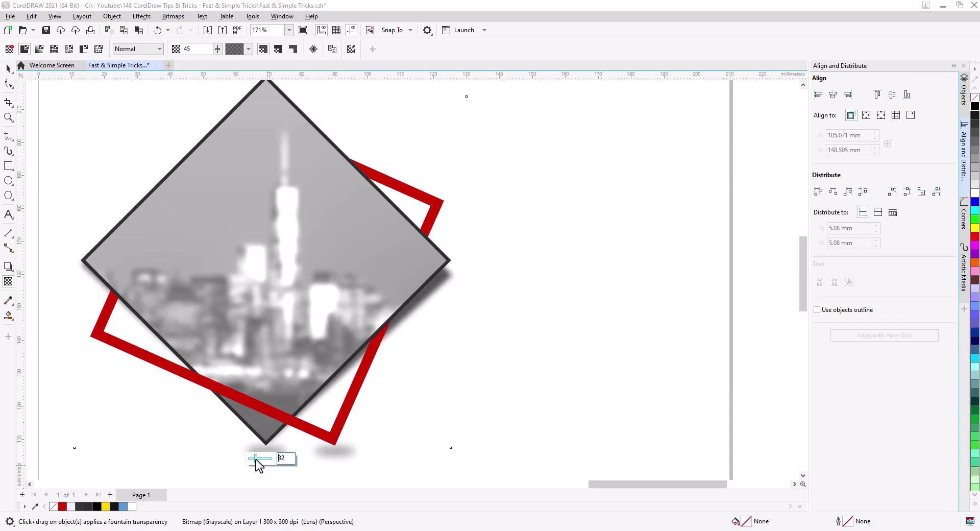
pyautogui.press('space')
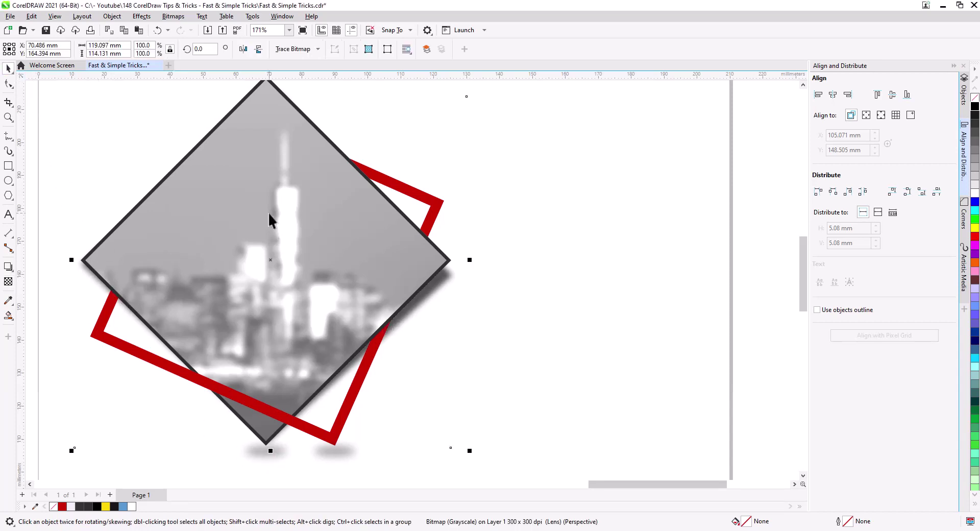
# Step: Apply a Gaussian Blur with a radius of 13.9 pixels to the diamond shadow and nudge it slightly right
pyautogui.click(142, 16)
pyautogui.moveTo(189, 77)
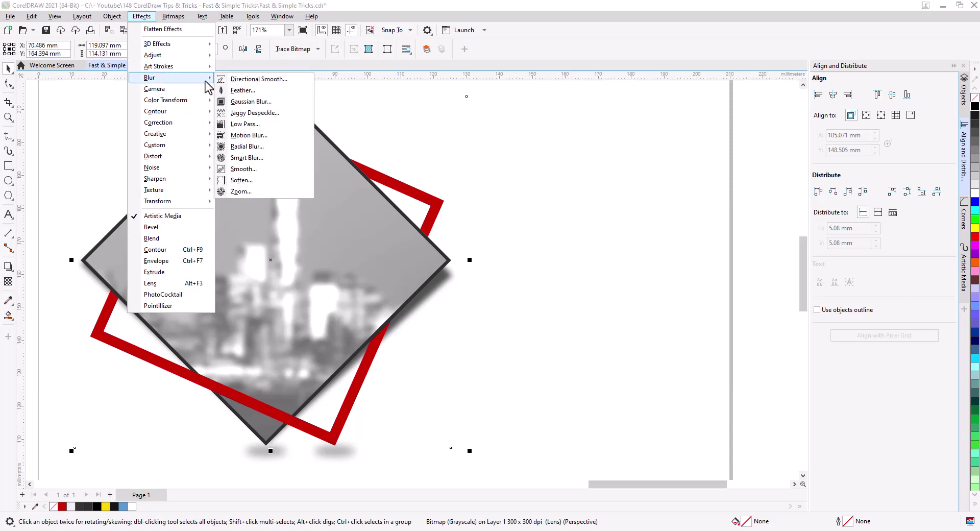
pyautogui.click(257, 100)
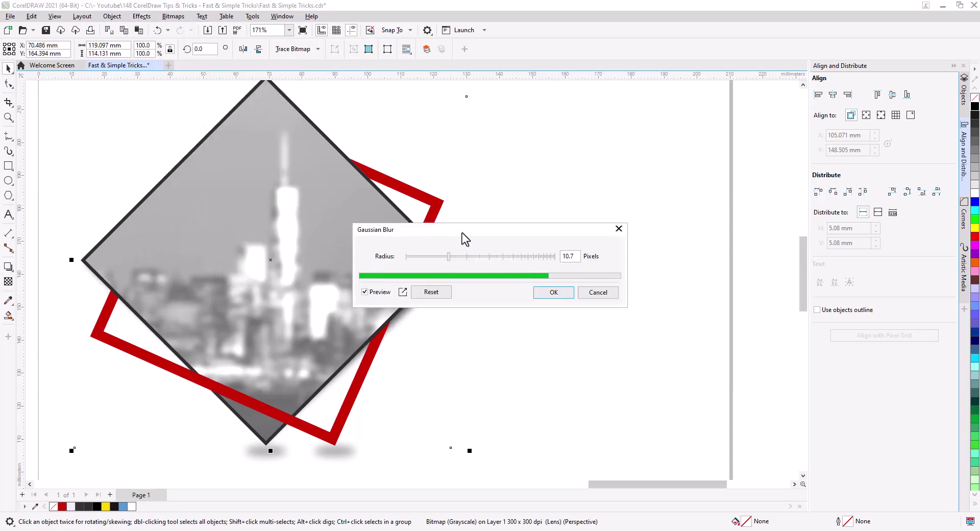
pyautogui.moveTo(461, 233); pyautogui.dragTo(632, 276)
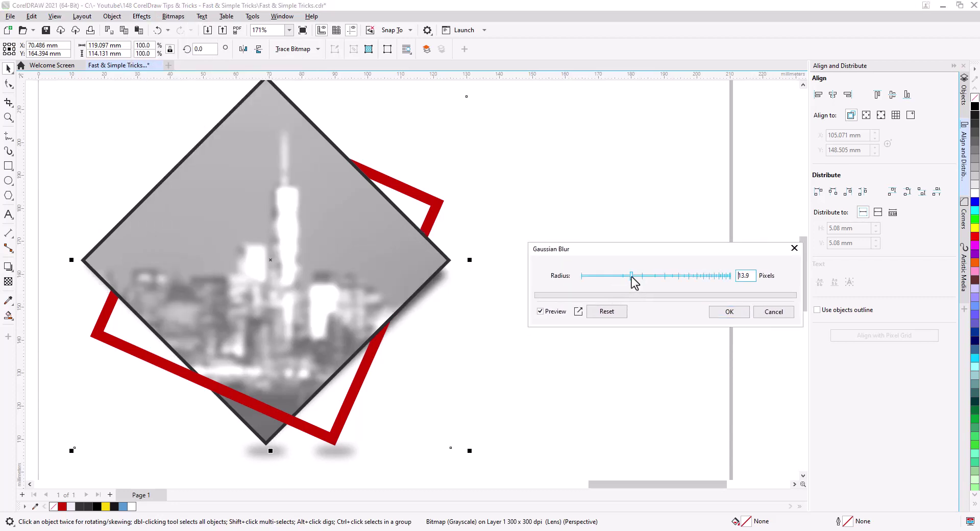
pyautogui.click(720, 318)
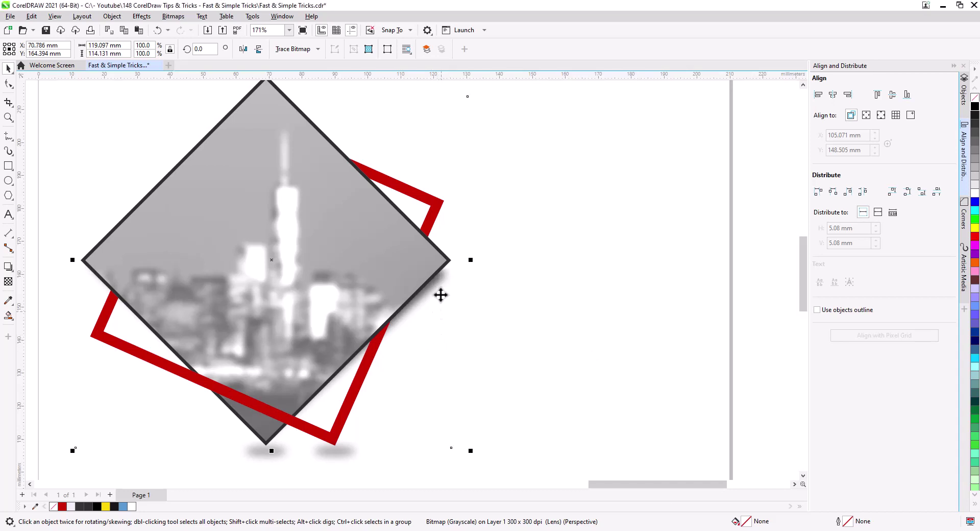
pyautogui.moveTo(440, 283); pyautogui.dragTo(445, 285)
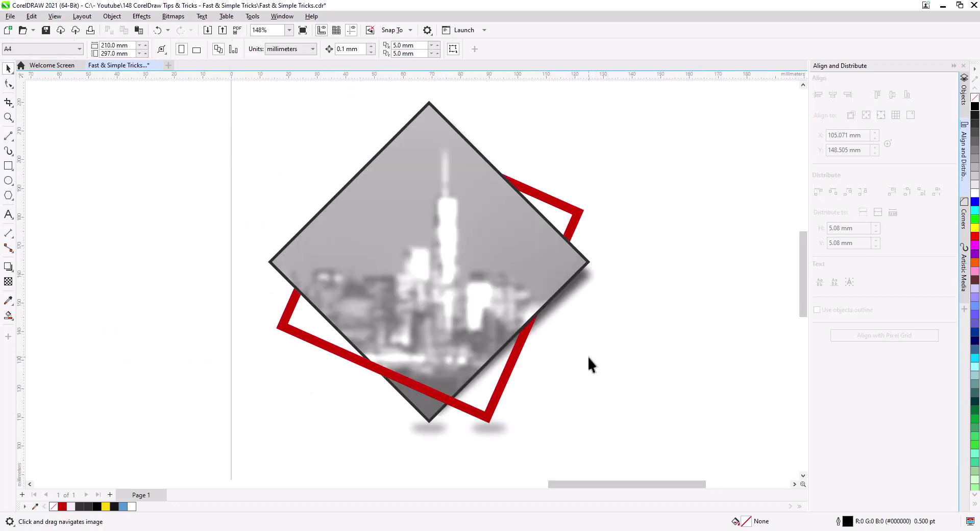
# Step: Draw a rectangle about 154.3 × 129.6 mm over the artwork, extending past its right side
pyautogui.moveTo(564, 387); pyautogui.dragTo(575, 380)
pyautogui.scroll(-4, 471, 424)
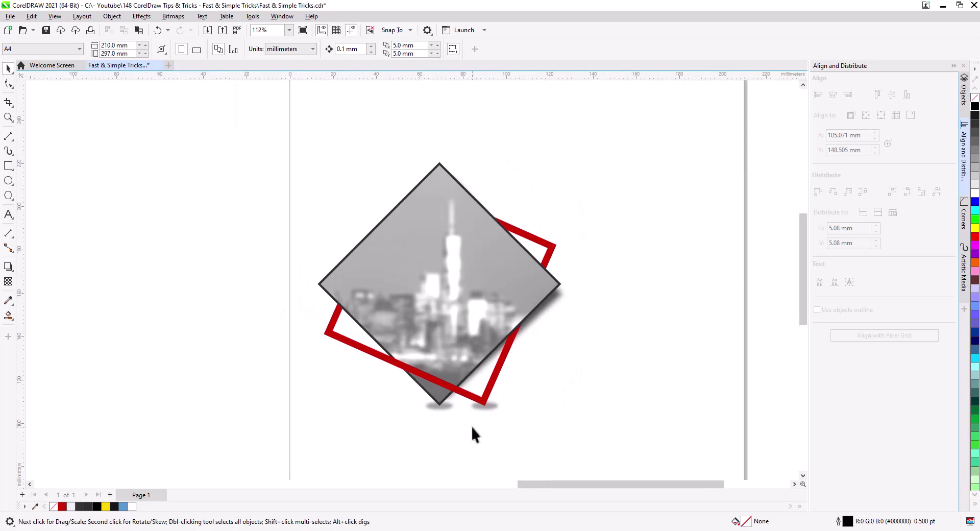
pyautogui.moveTo(466, 433); pyautogui.dragTo(403, 419)
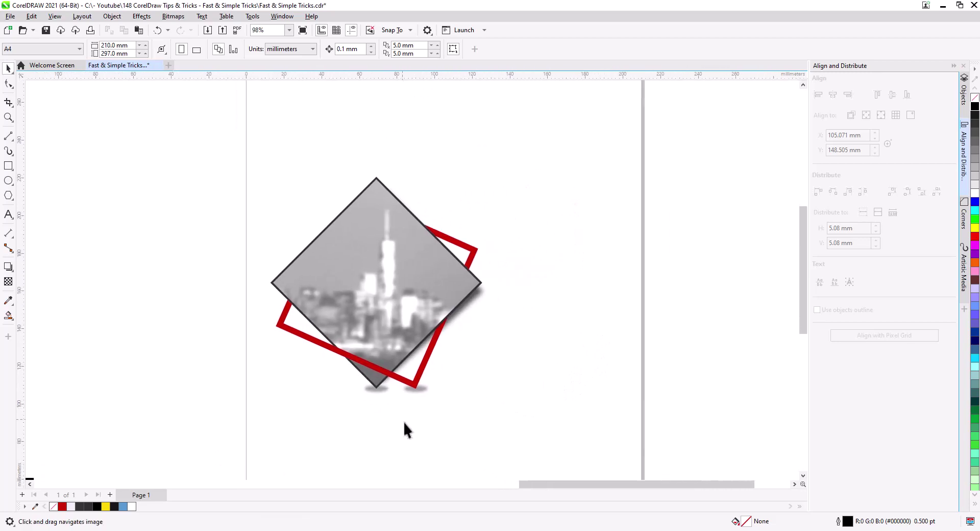
pyautogui.click(8, 166)
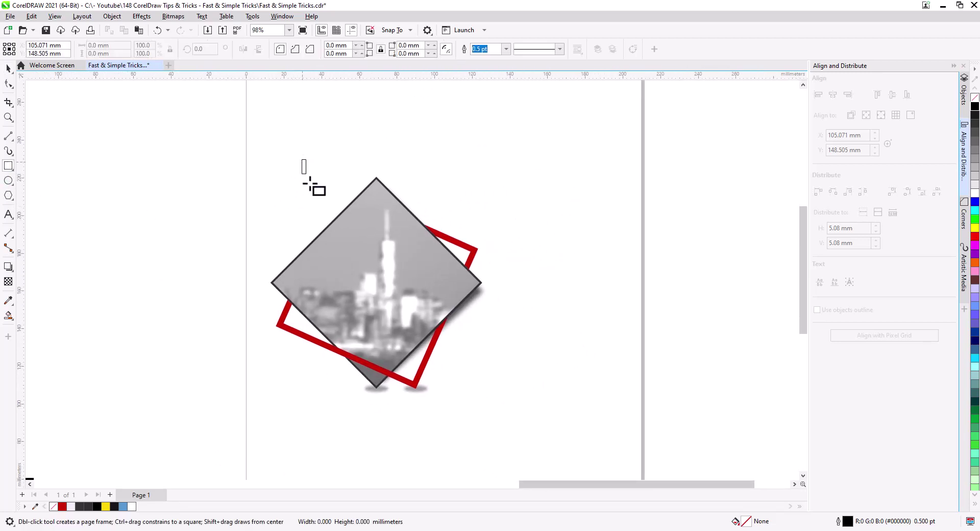
pyautogui.moveTo(309, 183); pyautogui.dragTo(592, 403)
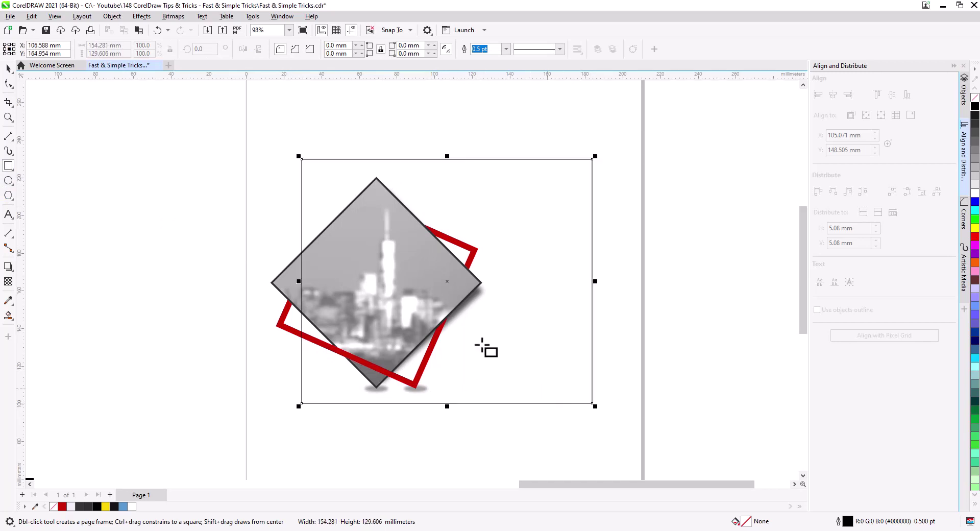
# Step: Resize the rectangle to about 133.9 × 93.5 mm by pulling in its upper and left edges over the photo
pyautogui.click(9, 68)
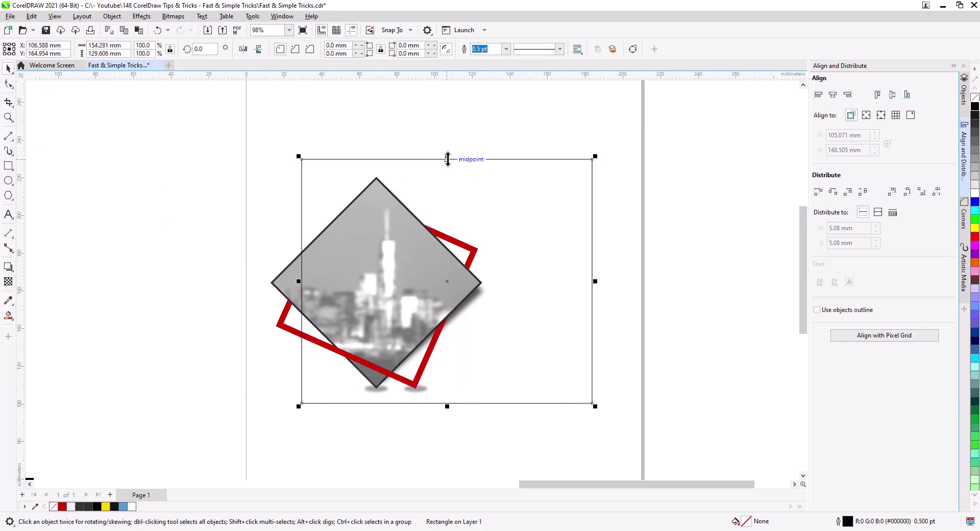
pyautogui.moveTo(447, 158); pyautogui.dragTo(445, 226)
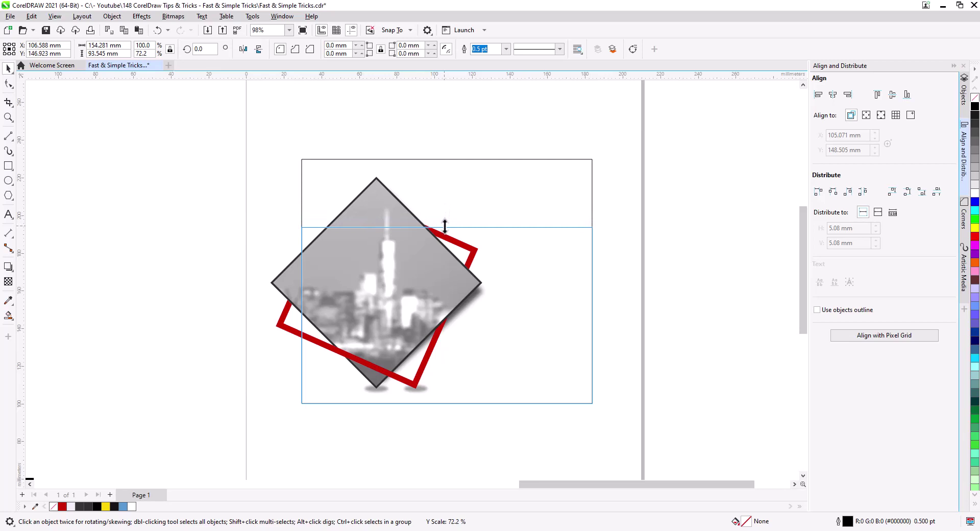
pyautogui.moveTo(444, 226); pyautogui.dragTo(445, 227)
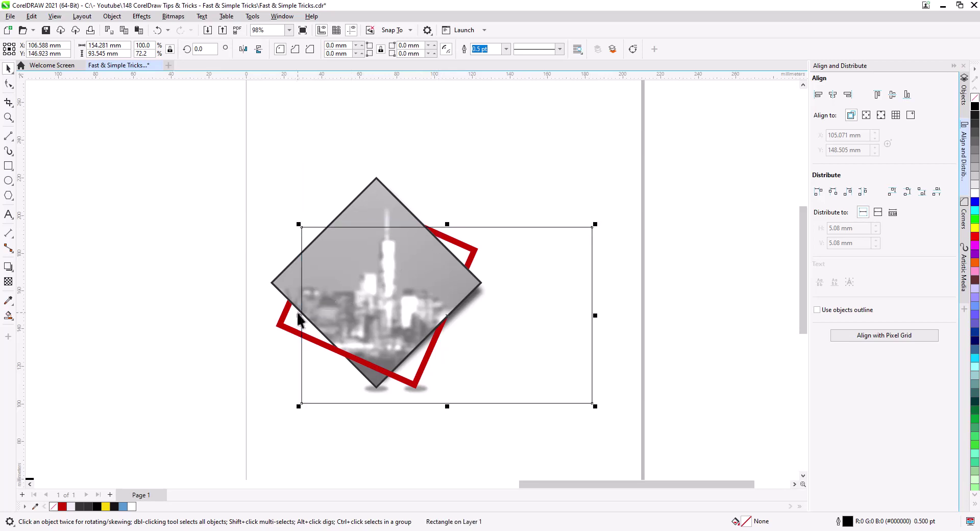
pyautogui.moveTo(298, 318); pyautogui.dragTo(337, 328)
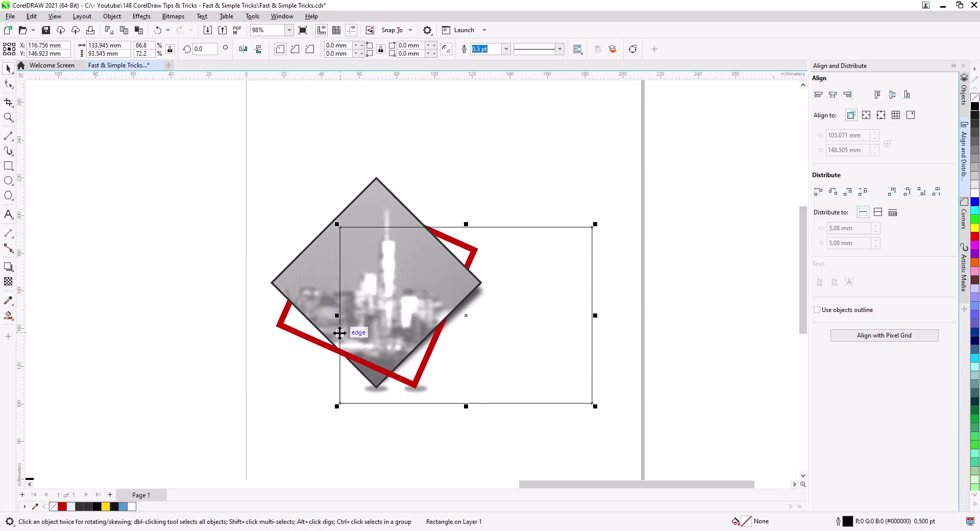
# Step: PowerClip all the photo, frame and shadow objects inside the rectangle
pyautogui.click(255, 353)
pyautogui.moveTo(510, 427); pyautogui.dragTo(510, 427)
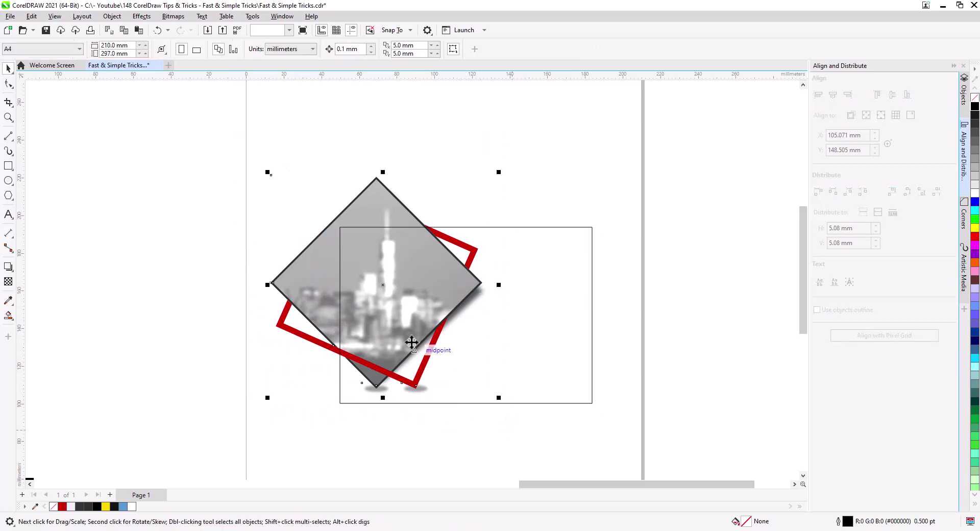
pyautogui.rightClick(362, 202)
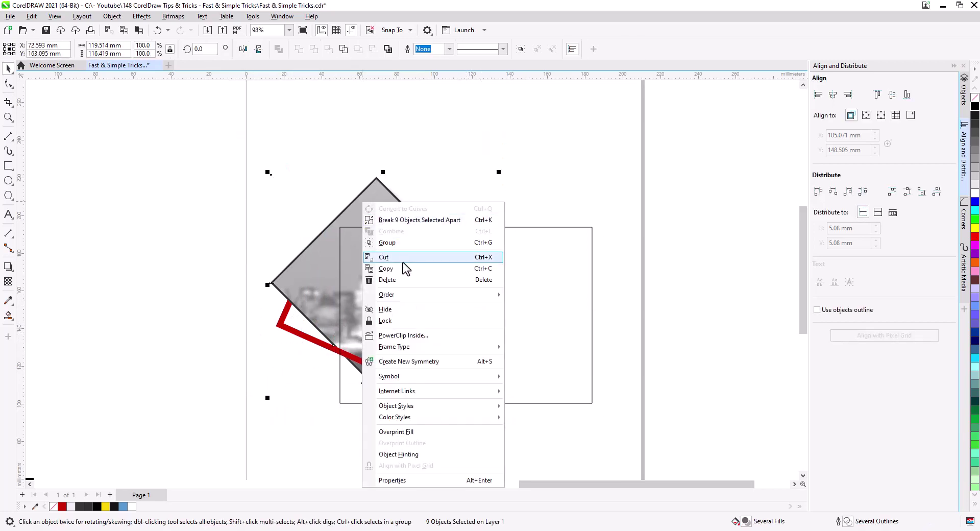
pyautogui.click(412, 335)
pyautogui.click(550, 289)
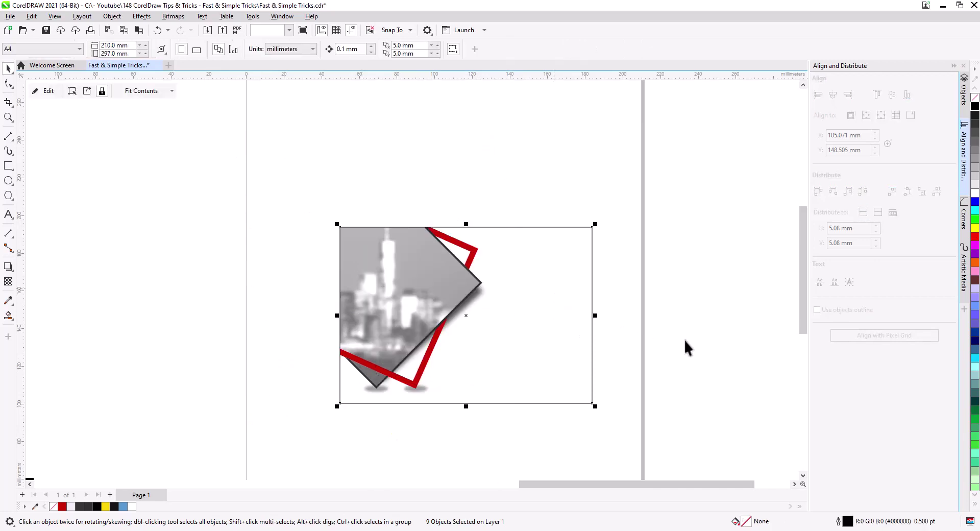
# Step: Fill the PowerClip rectangle with light grey (#EFEFF1) and remove its outline
pyautogui.click(684, 337)
pyautogui.scroll(3, 583, 341)
pyautogui.moveTo(497, 366); pyautogui.dragTo(510, 391)
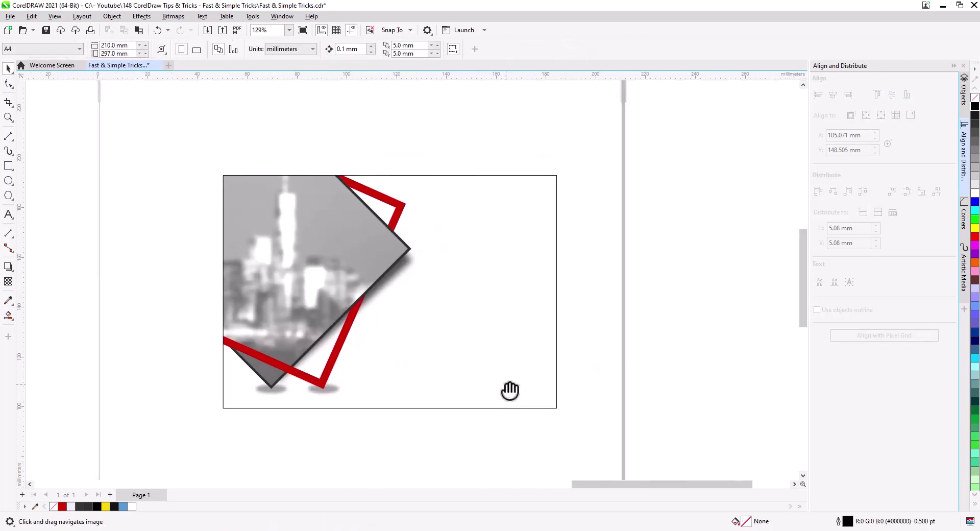
pyautogui.click(488, 335)
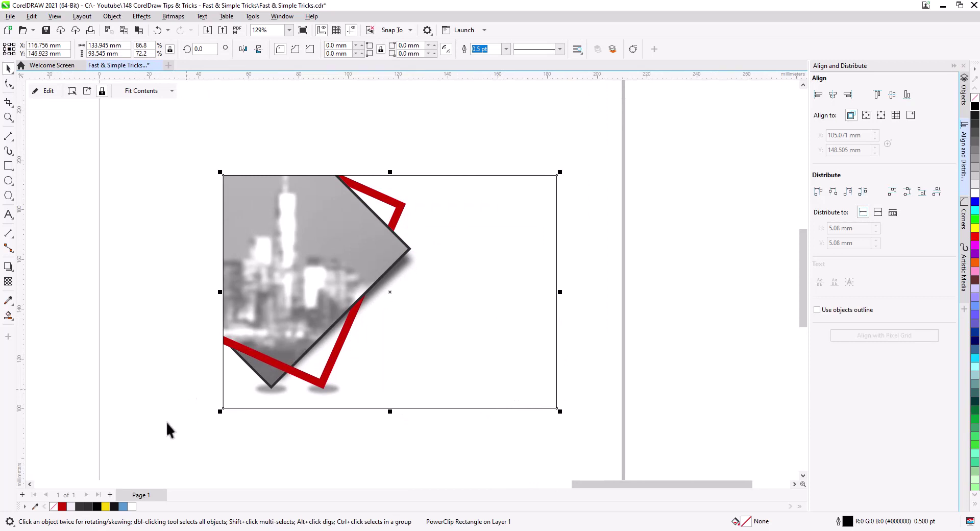
pyautogui.click(71, 507)
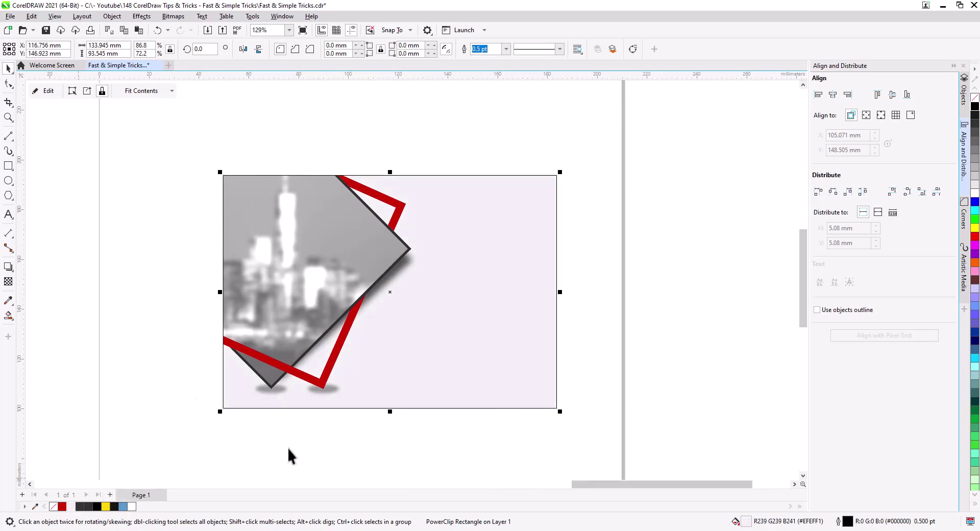
pyautogui.rightClick(975, 97)
pyautogui.click(584, 293)
# Step: Move the "Your Title Here" and "LOREM IPSUM DOLOR SIT AMET" texts onto the lower-right area of the light grey rectangle
pyautogui.scroll(-3, 327, 359)
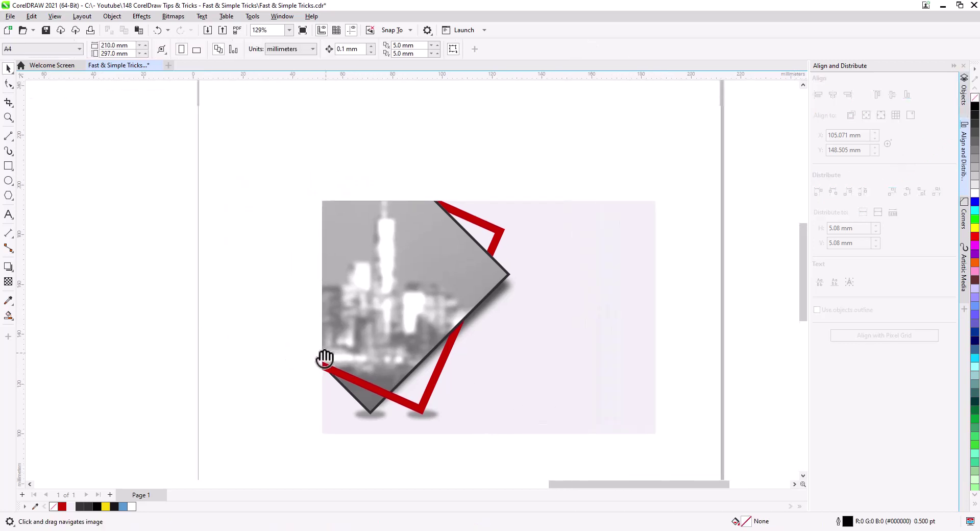
pyautogui.moveTo(172, 425); pyautogui.dragTo(224, 388)
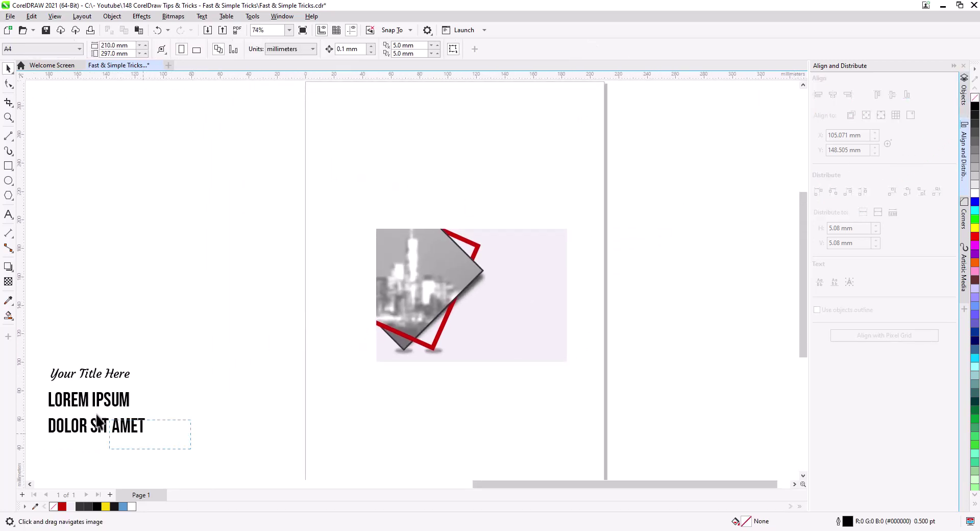
pyautogui.moveTo(97, 415); pyautogui.dragTo(26, 352)
pyautogui.moveTo(106, 378); pyautogui.dragTo(534, 313)
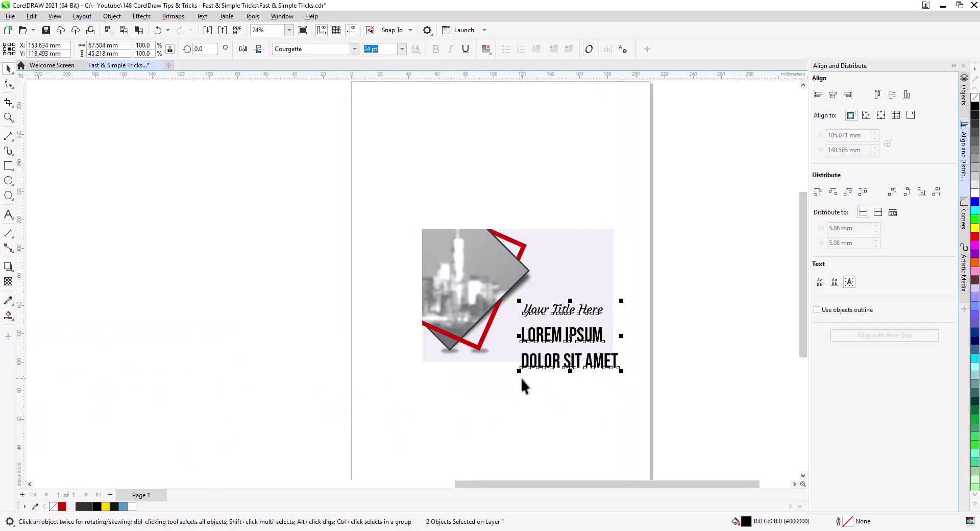
# Step: Scale both texts to 66.6% and move them about 12 mm left, beside the red frame's lower corner
pyautogui.scroll(3, 522, 379)
pyautogui.moveTo(541, 355); pyautogui.dragTo(412, 428)
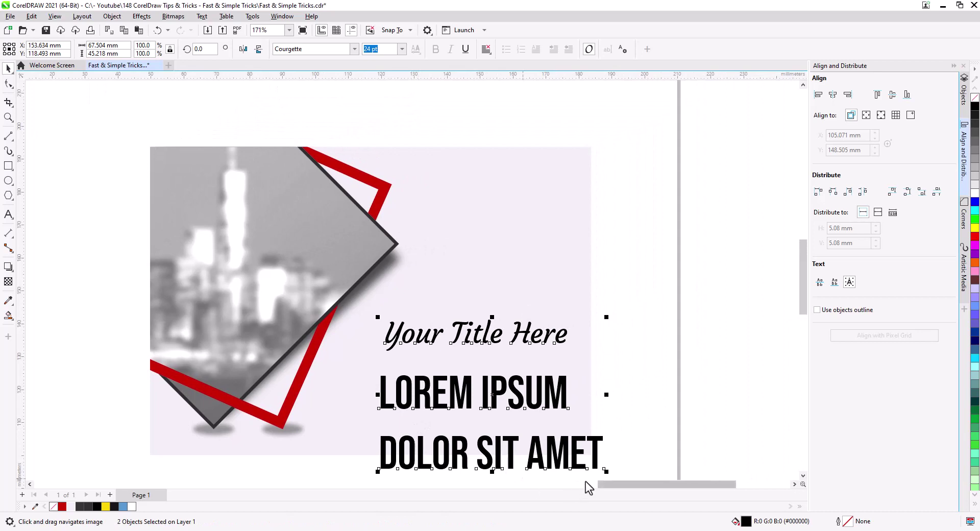
pyautogui.moveTo(607, 471); pyautogui.dragTo(531, 422)
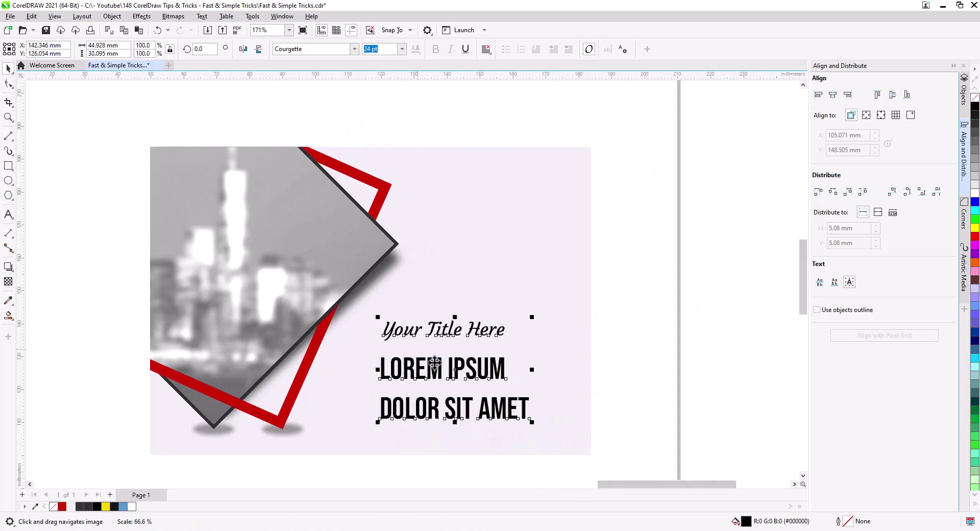
pyautogui.moveTo(450, 368); pyautogui.dragTo(409, 361)
pyautogui.click(641, 351)
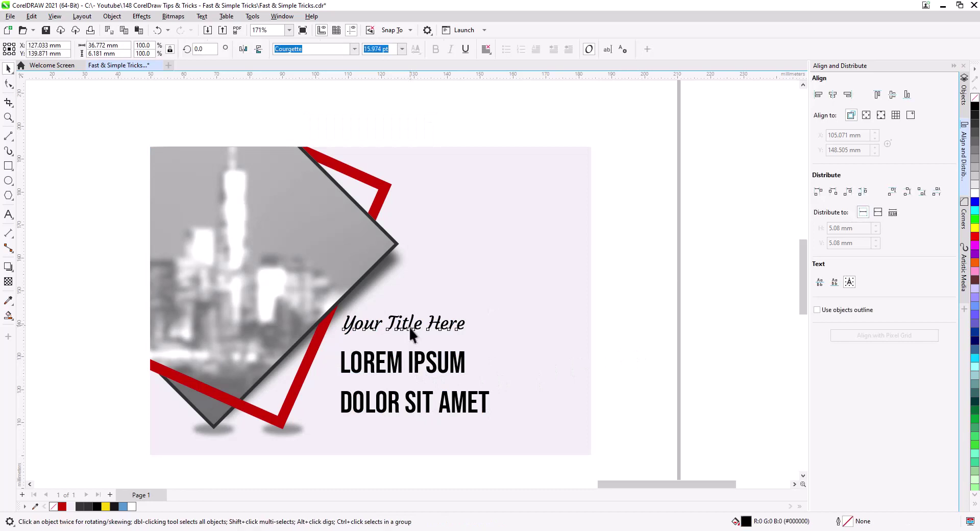
# Step: Lower "Your Title Here" slightly and colour the "LOREM IPSUM DOLOR SIT AMET" text red (#CE0203)
pyautogui.moveTo(409, 326); pyautogui.dragTo(409, 333)
pyautogui.click(398, 361)
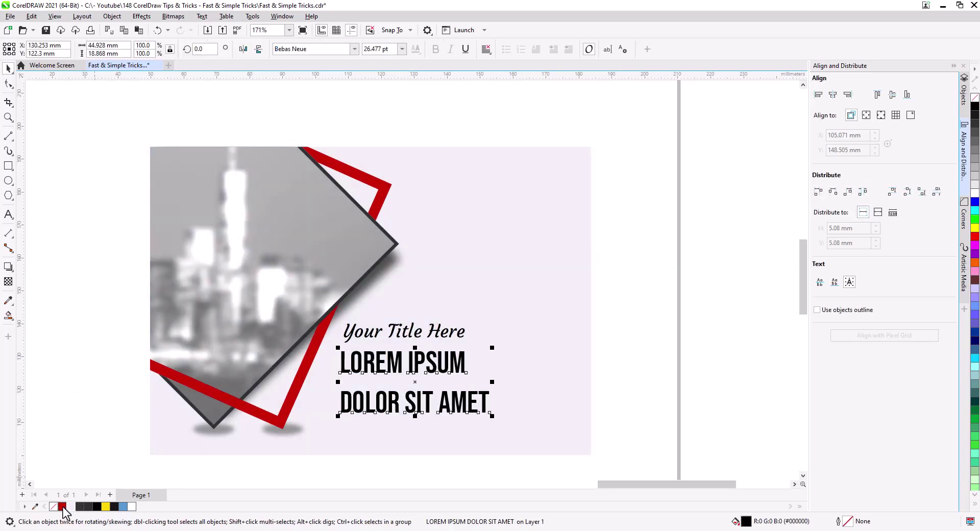
pyautogui.click(62, 506)
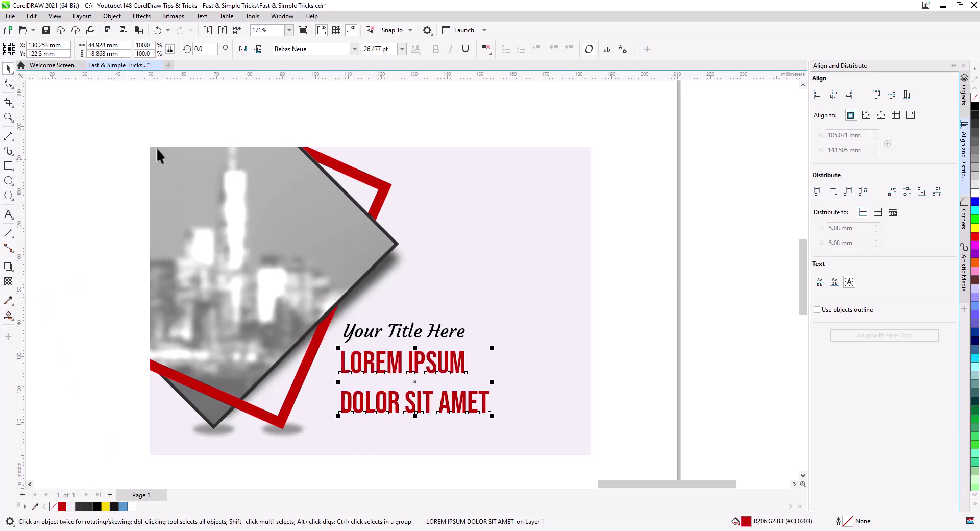
# Step: Break the "LOREM IPSUM DOLOR SIT AMET" text into separate lines and fill "DOLOR SIT AMET" with dark grey (#2F2F2F)
pyautogui.click(112, 16)
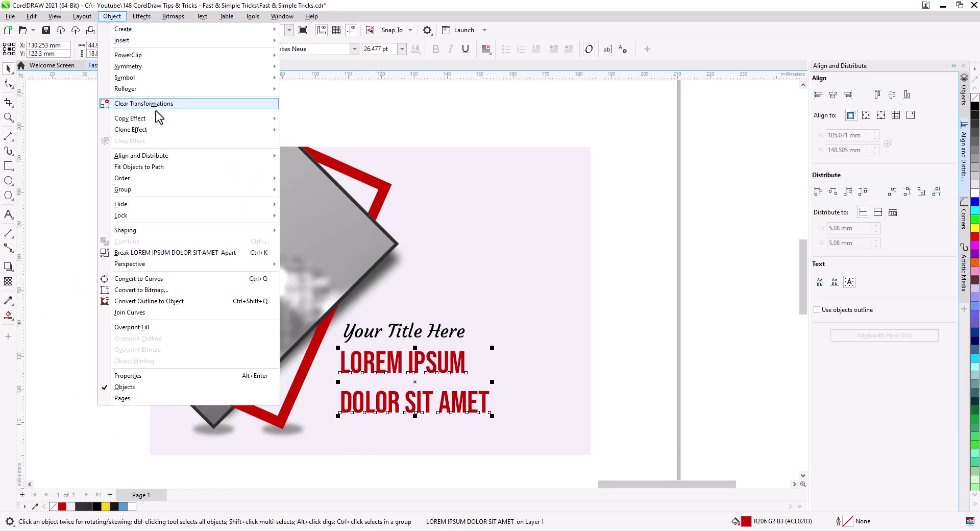
pyautogui.click(166, 252)
pyautogui.click(463, 403)
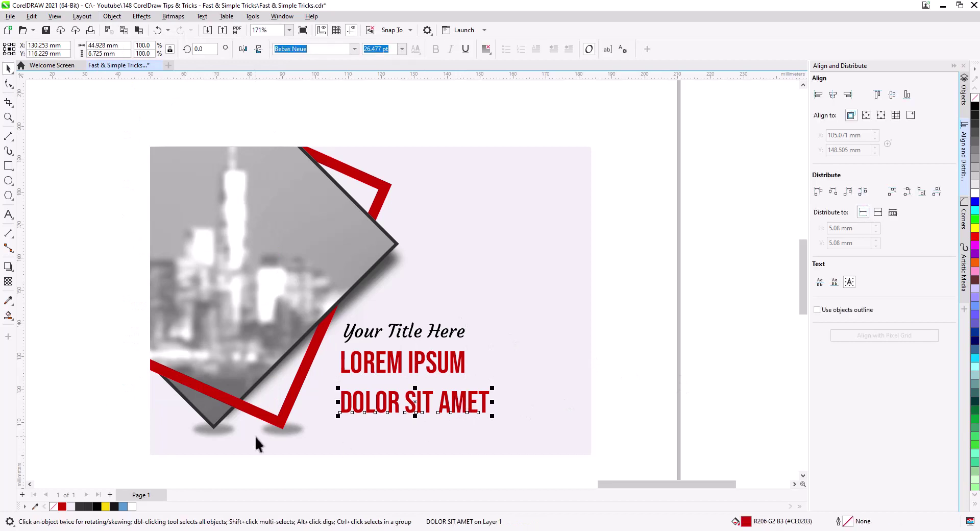
pyautogui.click(86, 507)
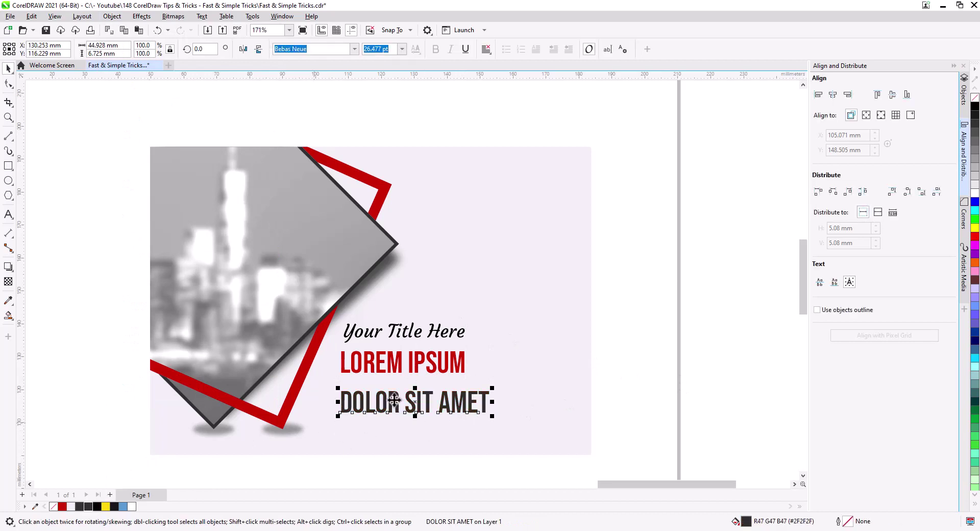
# Step: Raise "DOLOR SIT AMET" closer to "LOREM IPSUM" and enlarge both lines proportionally toward the rectangle's lower-right area
pyautogui.moveTo(415, 403); pyautogui.dragTo(416, 393)
pyautogui.keyDown('shift'); pyautogui.click(459, 367); pyautogui.keyUp('shift')
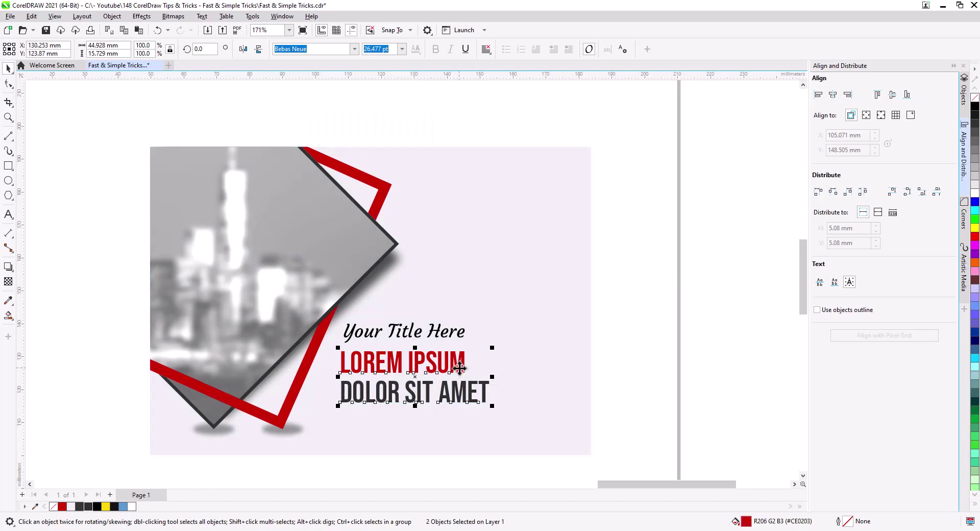
pyautogui.moveTo(493, 405); pyautogui.dragTo(549, 442)
pyautogui.click(649, 385)
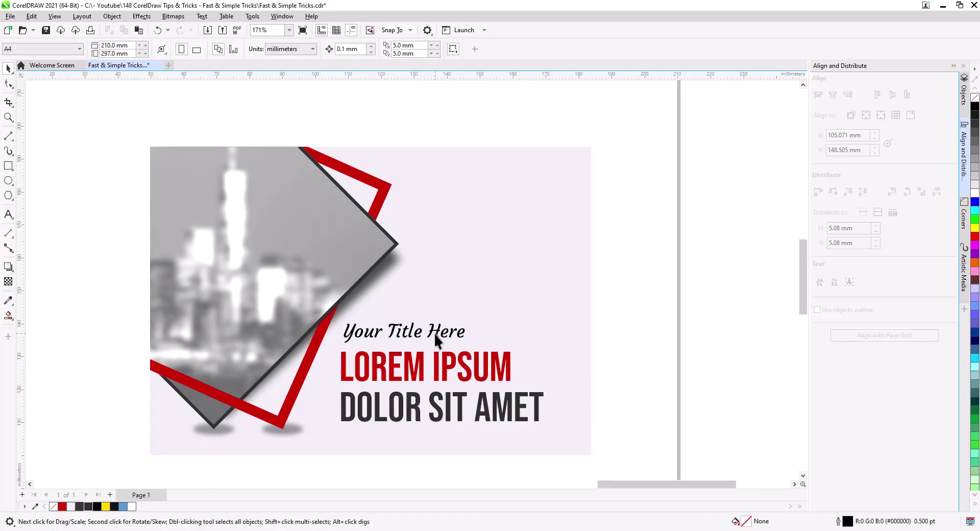
# Step: Lower "Your Title Here" slightly toward the "LOREM IPSUM" line
pyautogui.moveTo(435, 335); pyautogui.dragTo(435, 338)
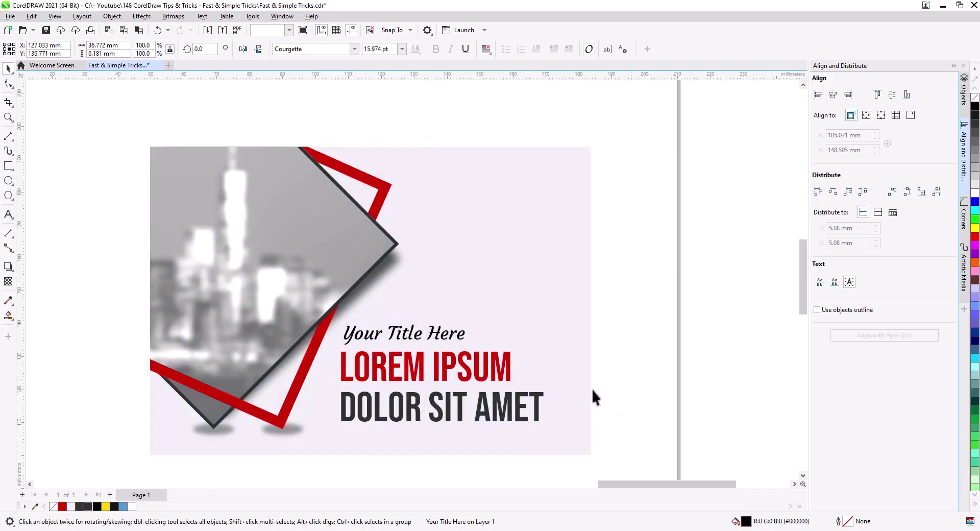
pyautogui.click(630, 379)
# Step: Open the clipped contents of the banner rectangle and delete both elliptical shadows beneath the frame corners
pyautogui.moveTo(554, 399); pyautogui.dragTo(562, 386)
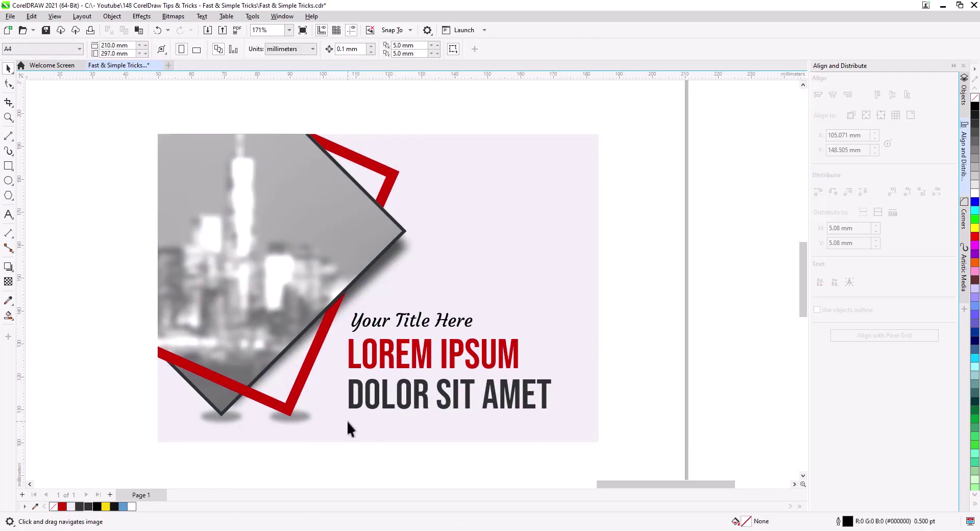
pyautogui.scroll(3, 347, 428)
pyautogui.click(254, 402)
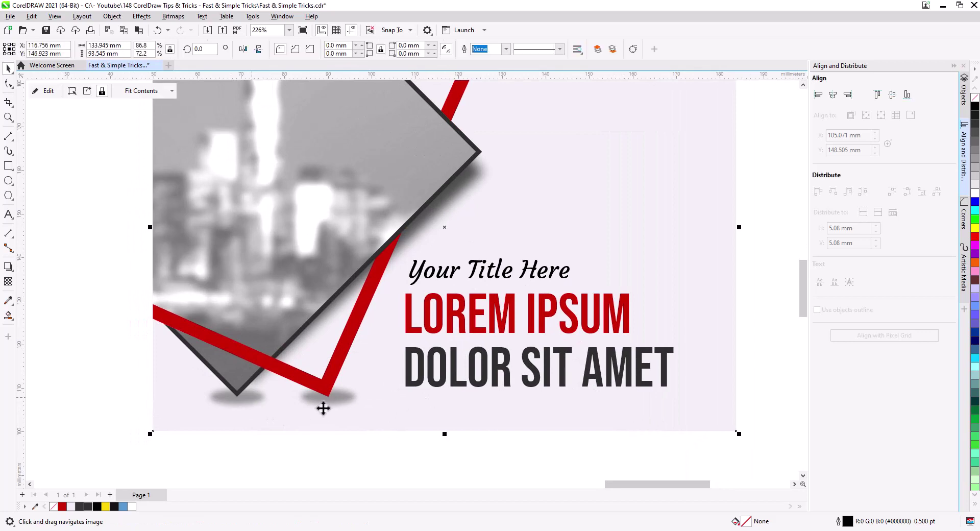
pyautogui.click(42, 90)
pyautogui.moveTo(138, 421); pyautogui.dragTo(167, 355)
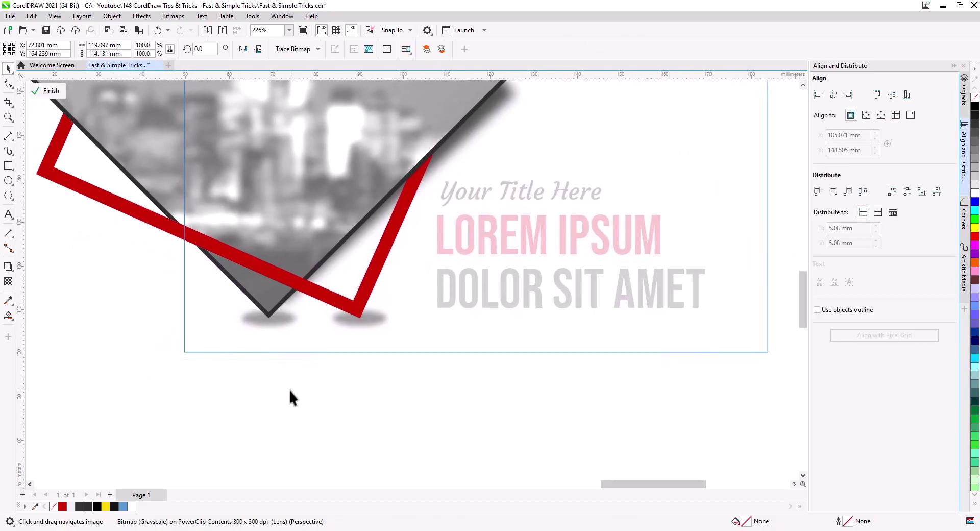
pyautogui.click(281, 324)
pyautogui.press('Delete')
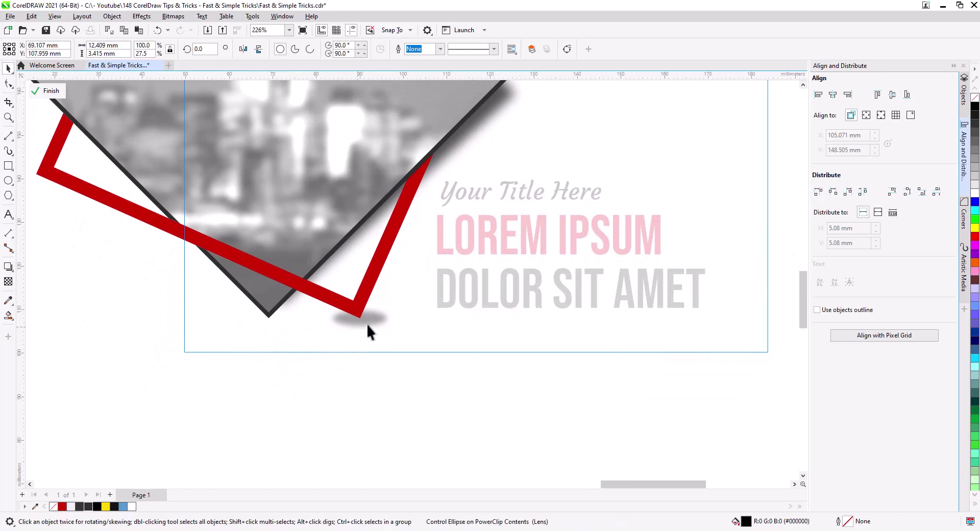
pyautogui.click(363, 321)
pyautogui.press('Delete')
# Step: Draw a circle about 6.1 mm wide, centre it on the dark frame's lower corner and flatten it to about 2.8 mm high
pyautogui.scroll(2, 230, 331)
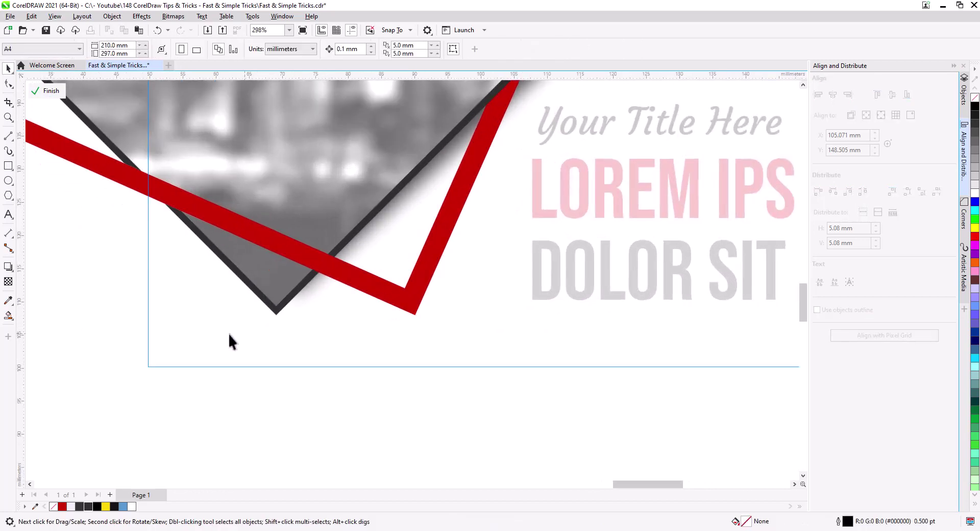
pyautogui.click(8, 180)
pyautogui.moveTo(250, 308); pyautogui.dragTo(291, 332)
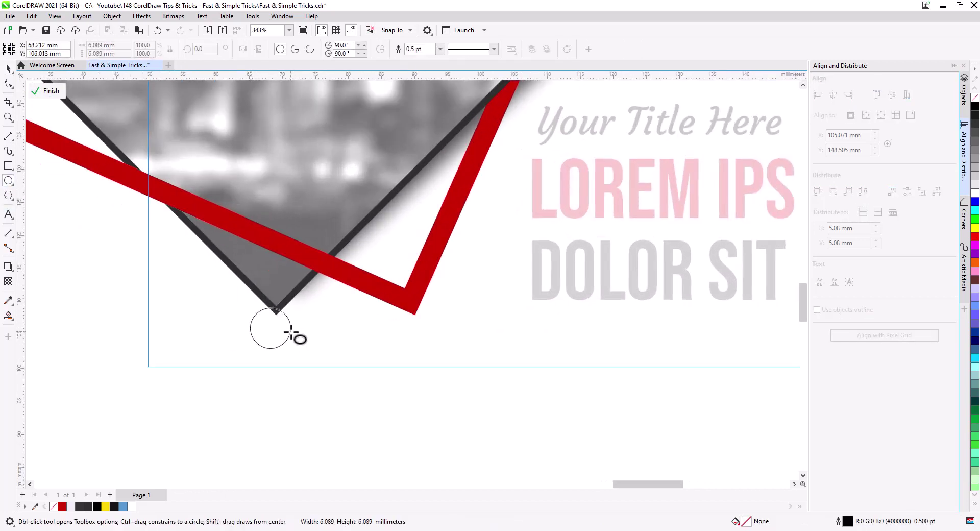
pyautogui.click(9, 68)
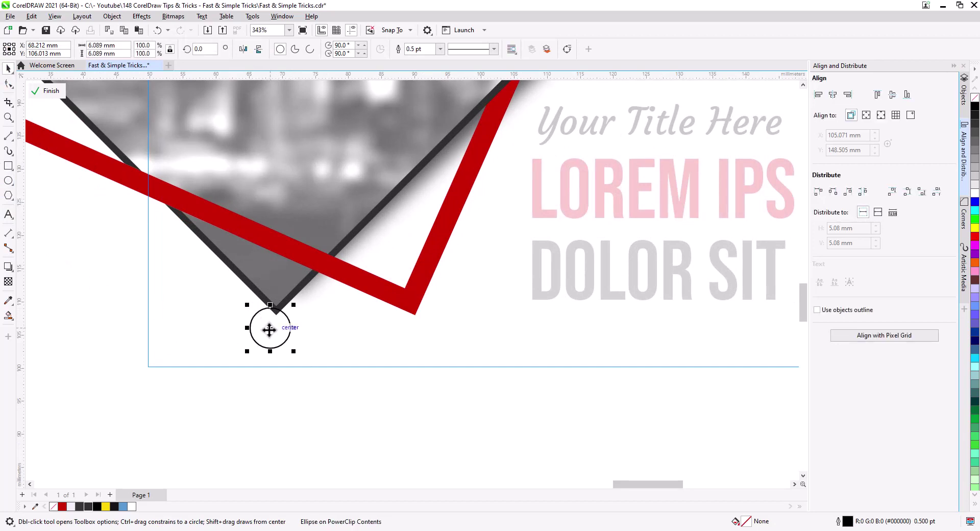
pyautogui.moveTo(269, 330); pyautogui.dragTo(277, 305)
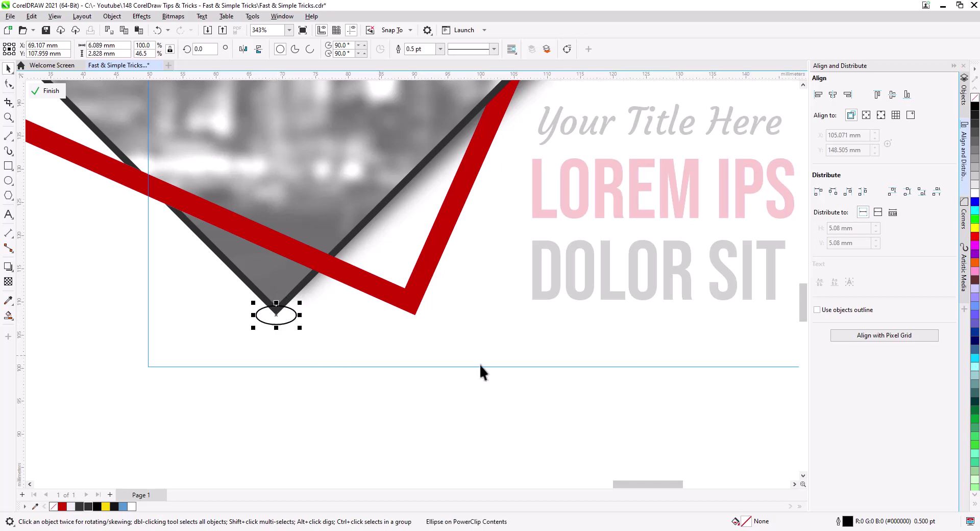
# Step: Fill the small ellipse with black and convert it to a 300 dpi grayscale bitmap
pyautogui.click(975, 106)
pyautogui.click(173, 16)
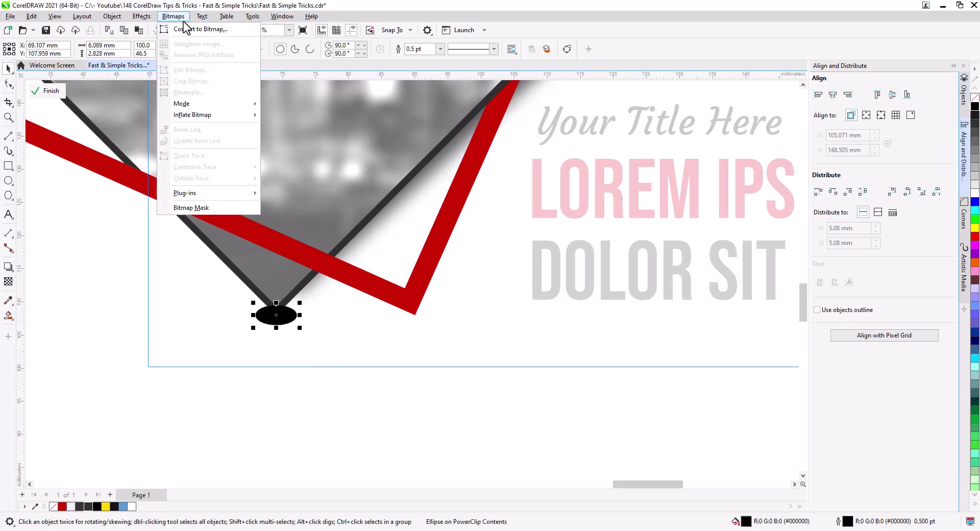
pyautogui.click(184, 29)
pyautogui.click(459, 325)
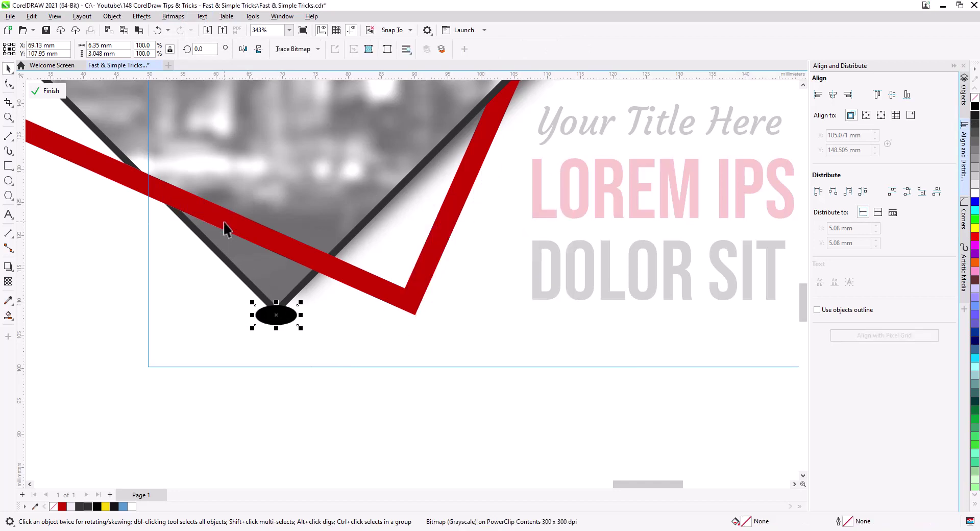
# Step: Apply a Gaussian Blur to the black ellipse bitmap with a radius slightly above 7.6 pixels
pyautogui.click(142, 16)
pyautogui.moveTo(160, 78)
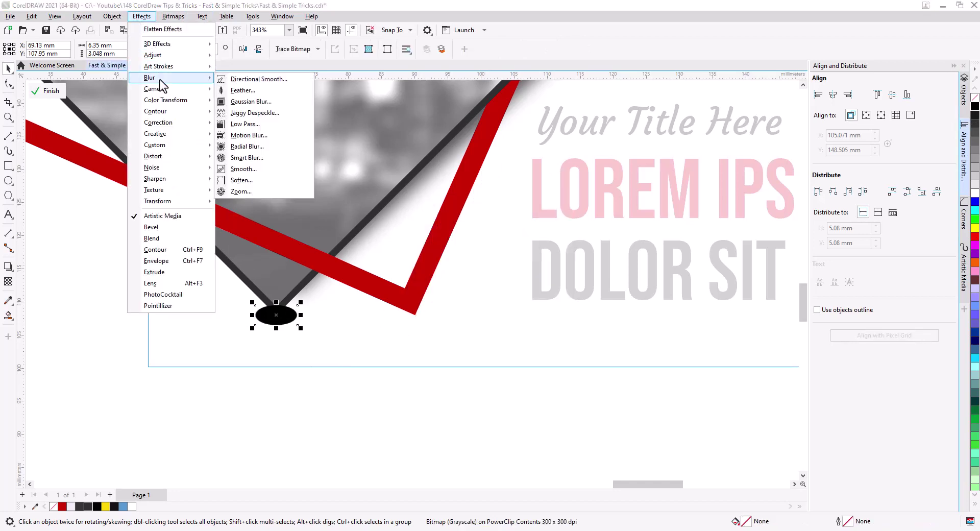
pyautogui.click(262, 101)
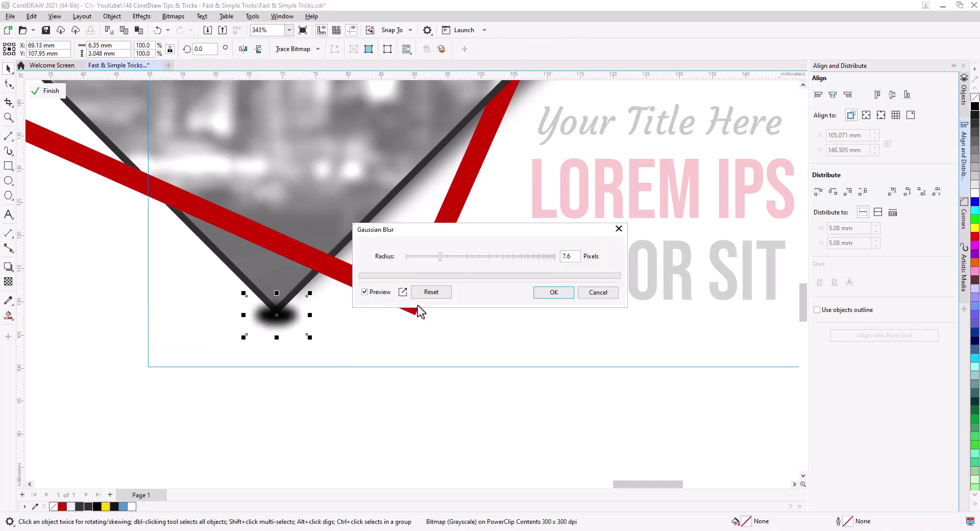
pyautogui.moveTo(442, 259); pyautogui.dragTo(445, 259)
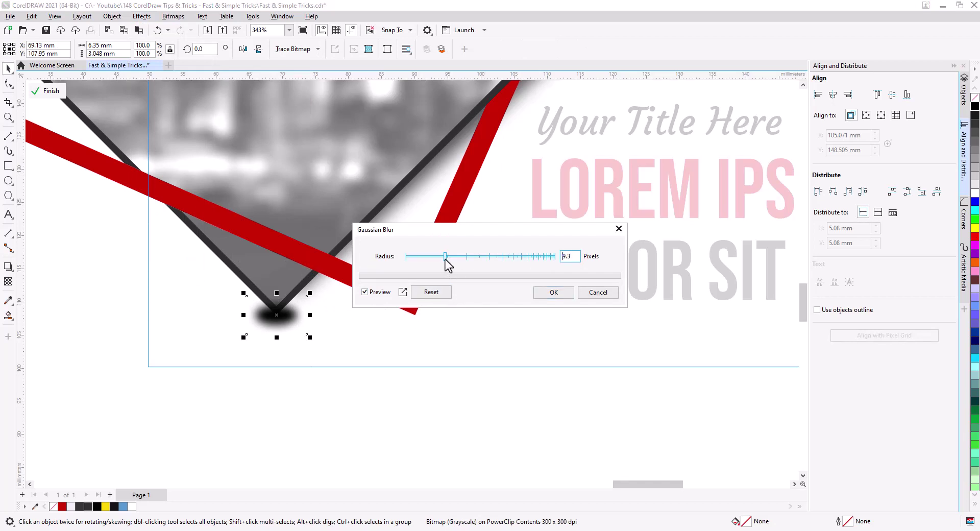
pyautogui.click(553, 295)
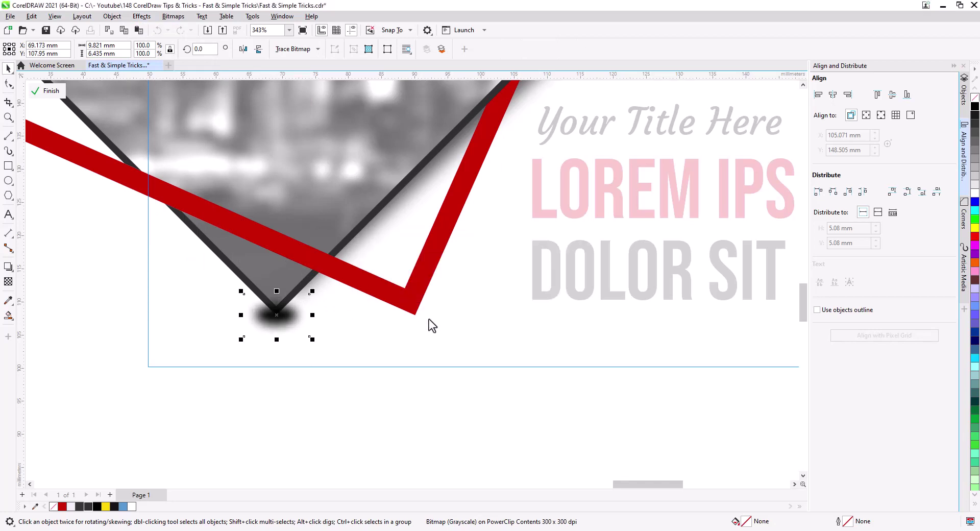
# Step: Set the blurred ellipse's uniform transparency to 34
pyautogui.click(8, 284)
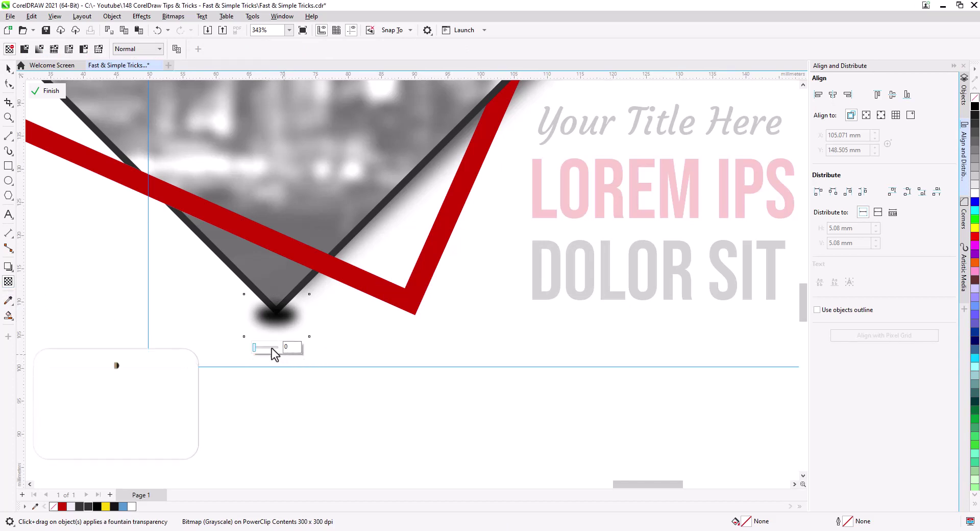
pyautogui.moveTo(262, 348); pyautogui.dragTo(263, 348)
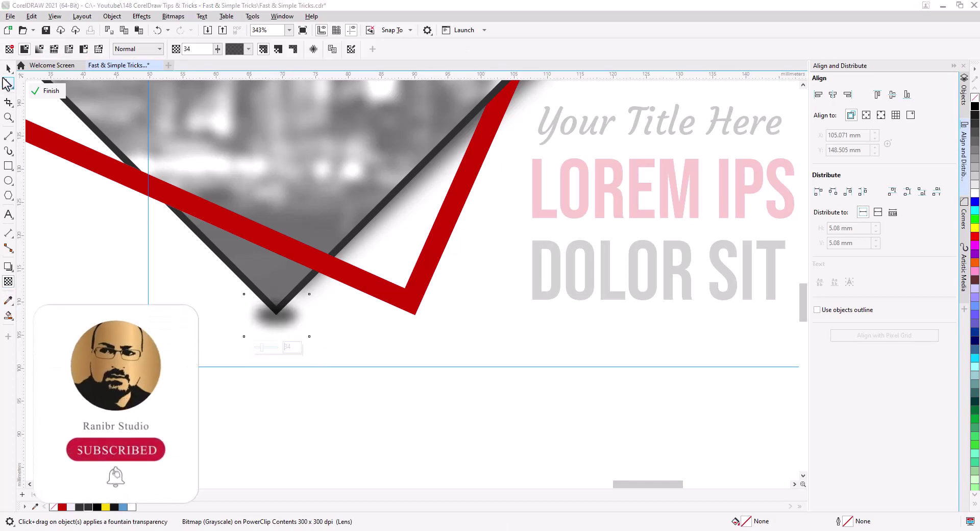
pyautogui.click(9, 68)
# Step: Stretch the blurred shadow to about 12.4 × 6 mm and place a copy at the red frame's lower corner
pyautogui.moveTo(313, 339); pyautogui.dragTo(415, 317)
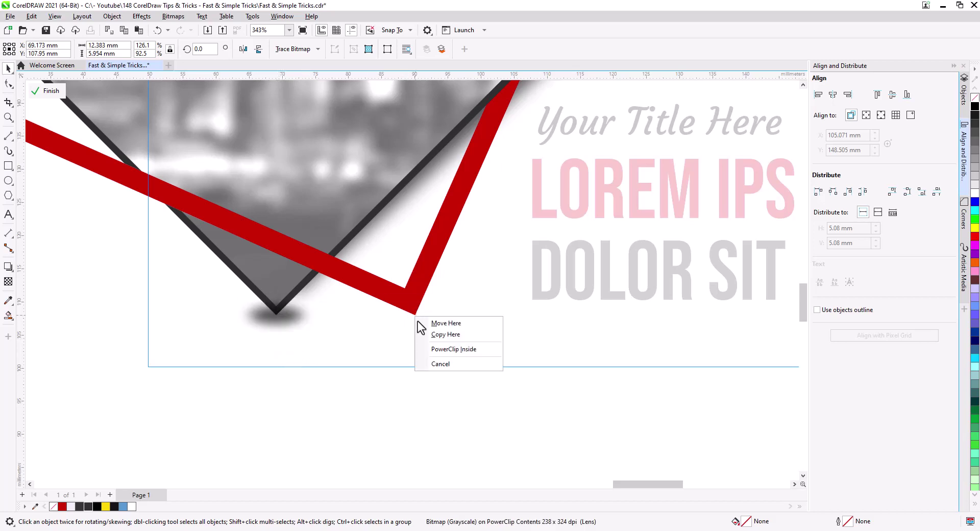
pyautogui.click(434, 335)
# Step: Send both blurred shadows to the back of the layer and finish editing the clipped contents
pyautogui.keyDown('shift'); pyautogui.click(282, 320); pyautogui.keyUp('shift')
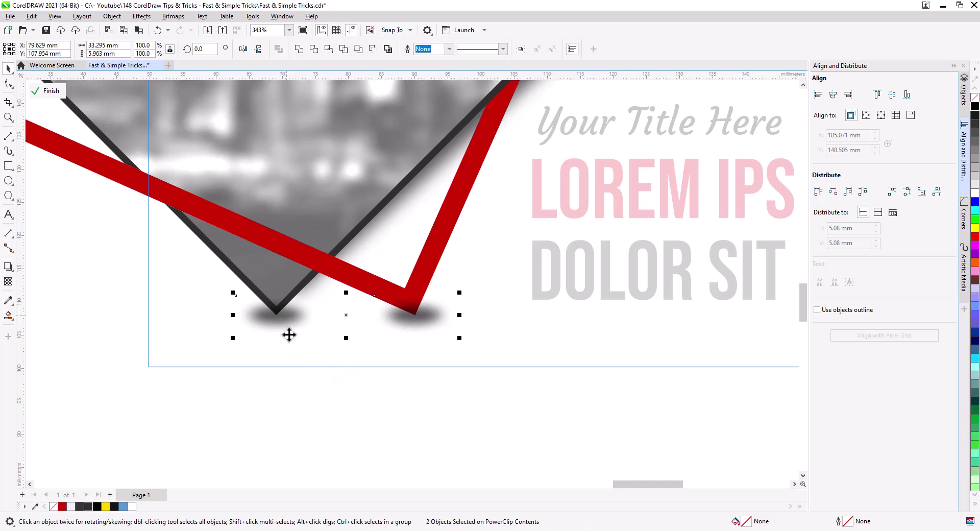
pyautogui.rightClick(292, 319)
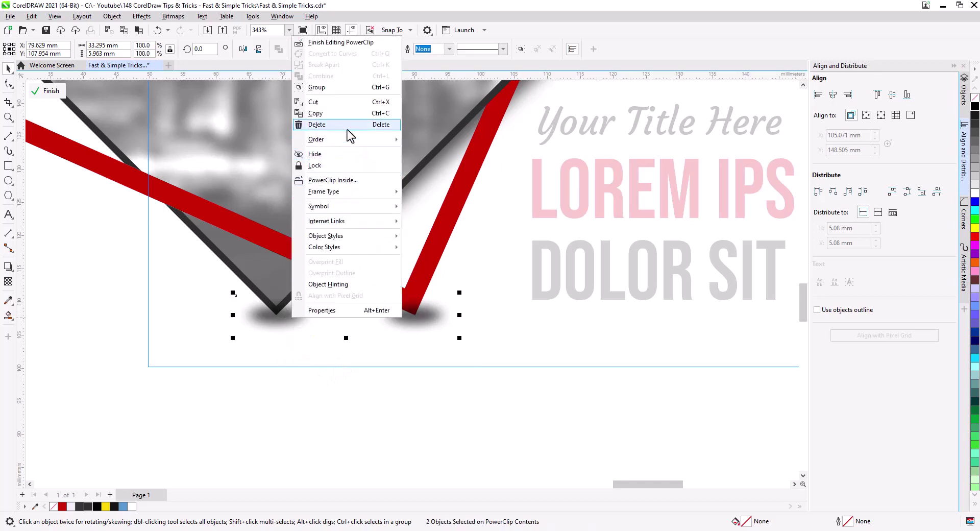
pyautogui.moveTo(349, 136)
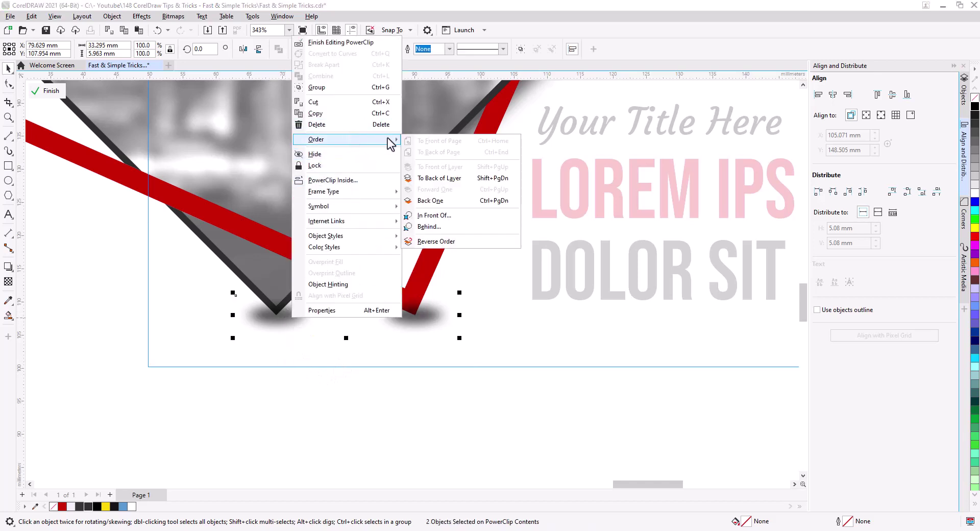
pyautogui.click(439, 178)
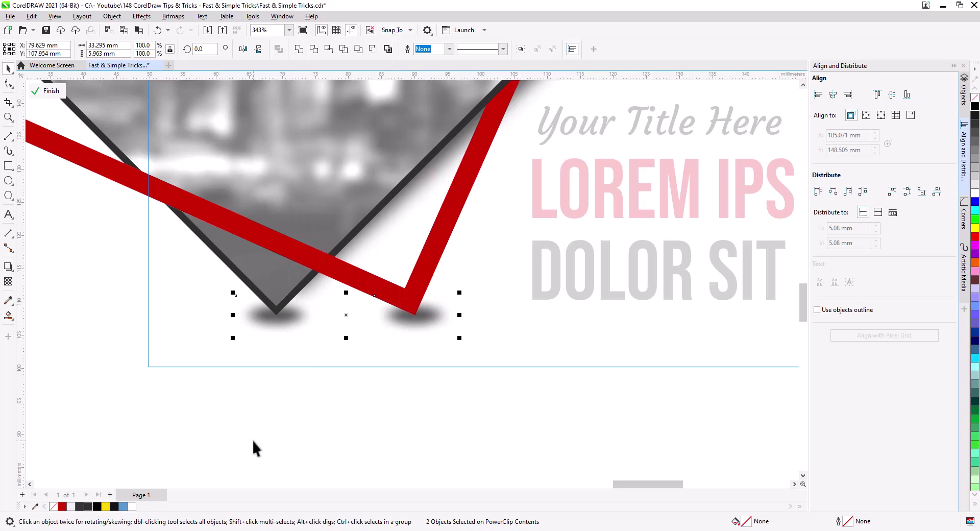
pyautogui.click(306, 424)
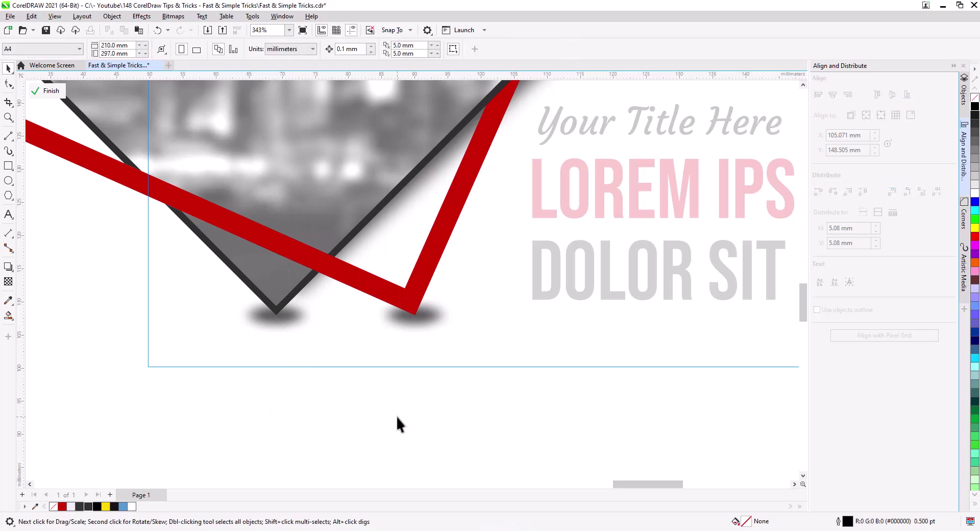
pyautogui.scroll(-2, 396, 416)
pyautogui.click(43, 92)
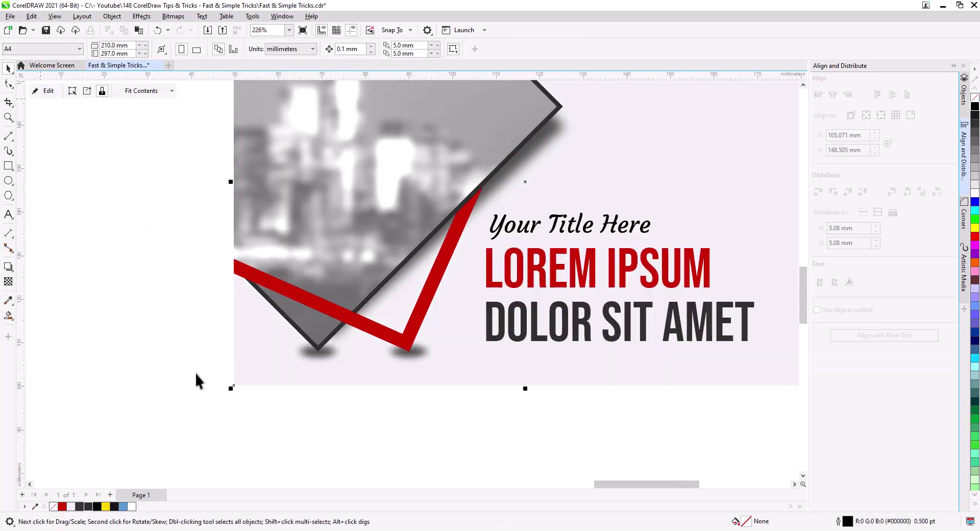
pyautogui.scroll(-2, 293, 406)
pyautogui.moveTo(345, 421); pyautogui.dragTo(296, 423)
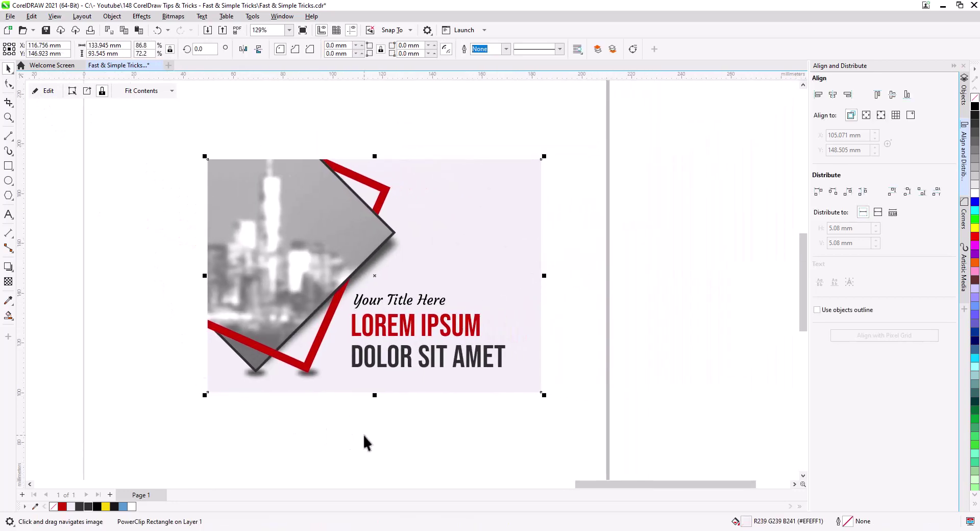
pyautogui.click(461, 448)
# Step: Reopen the clipped contents, set both shadows' transparency to 57 and finish editing
pyautogui.click(293, 385)
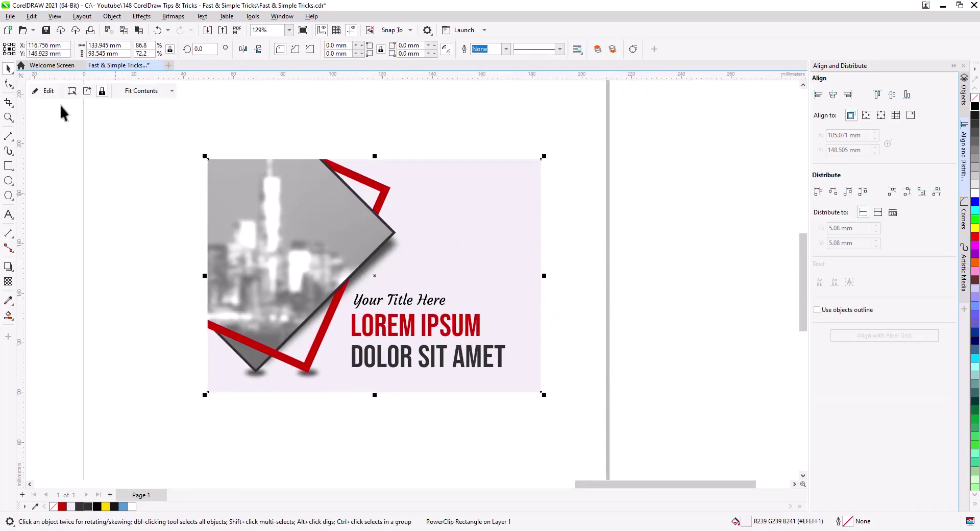
pyautogui.click(46, 92)
pyautogui.moveTo(357, 431); pyautogui.dragTo(246, 374)
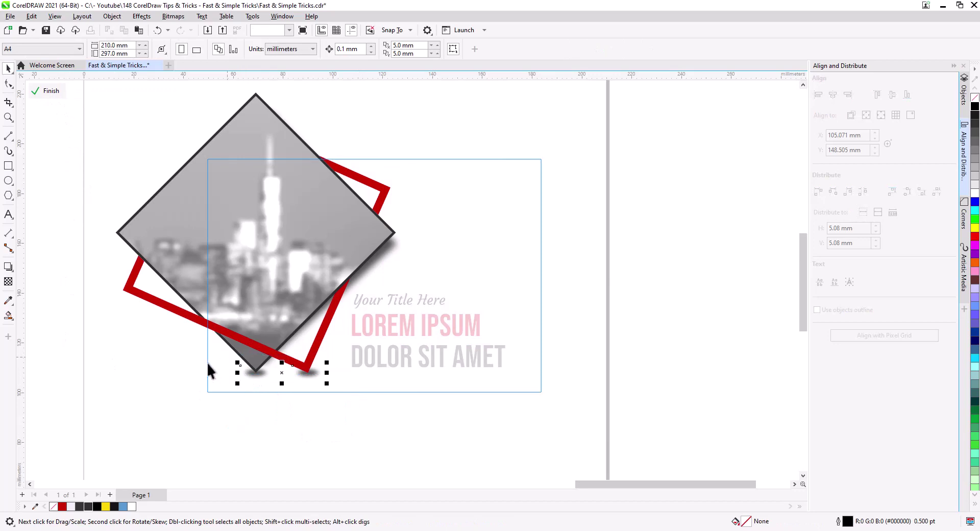
pyautogui.click(8, 281)
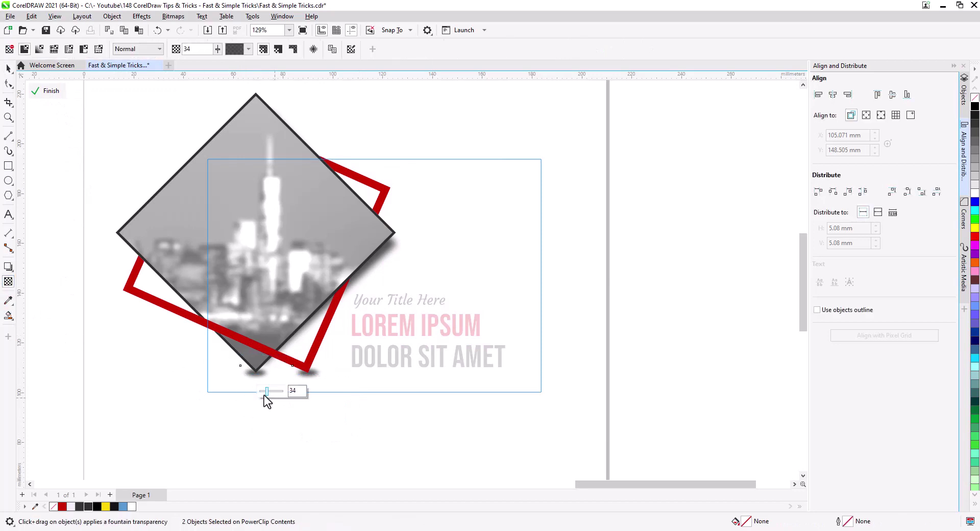
pyautogui.moveTo(270, 393); pyautogui.dragTo(271, 393)
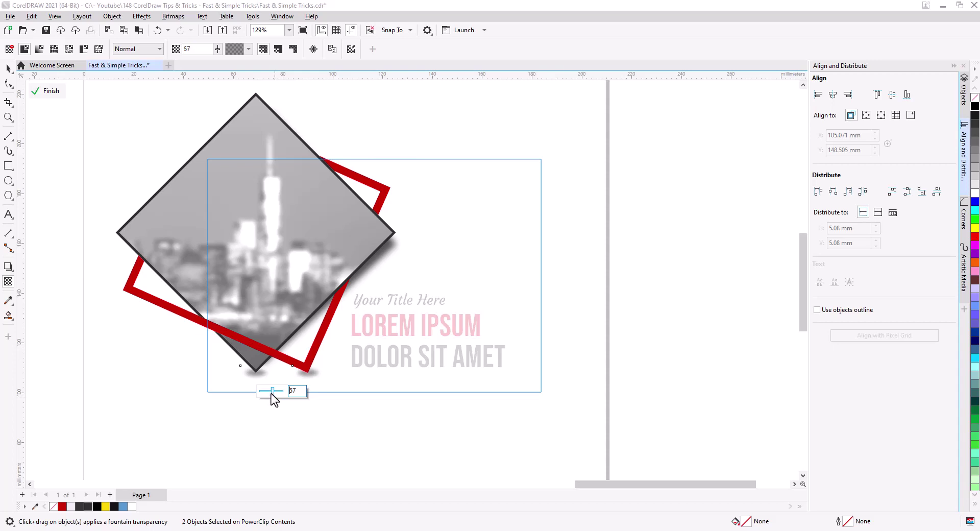
pyautogui.click(8, 69)
pyautogui.click(112, 339)
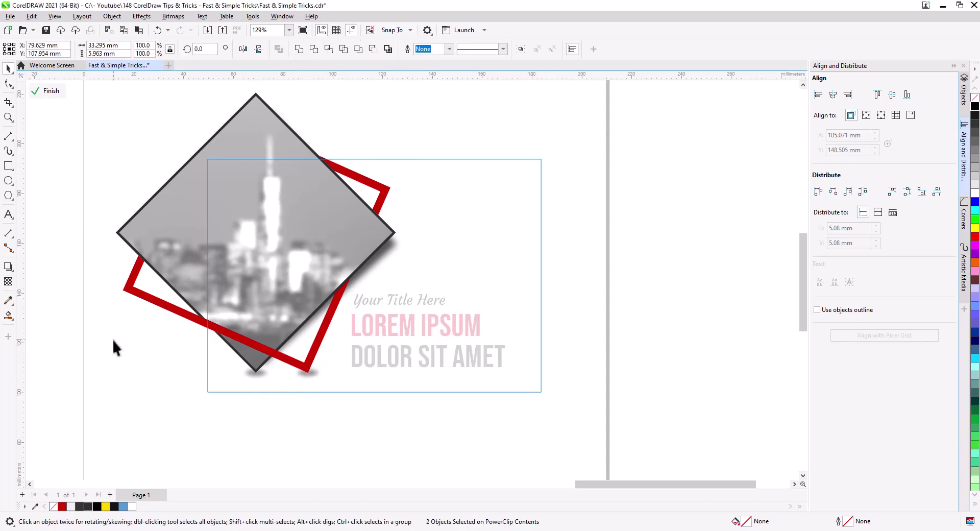
pyautogui.click(50, 92)
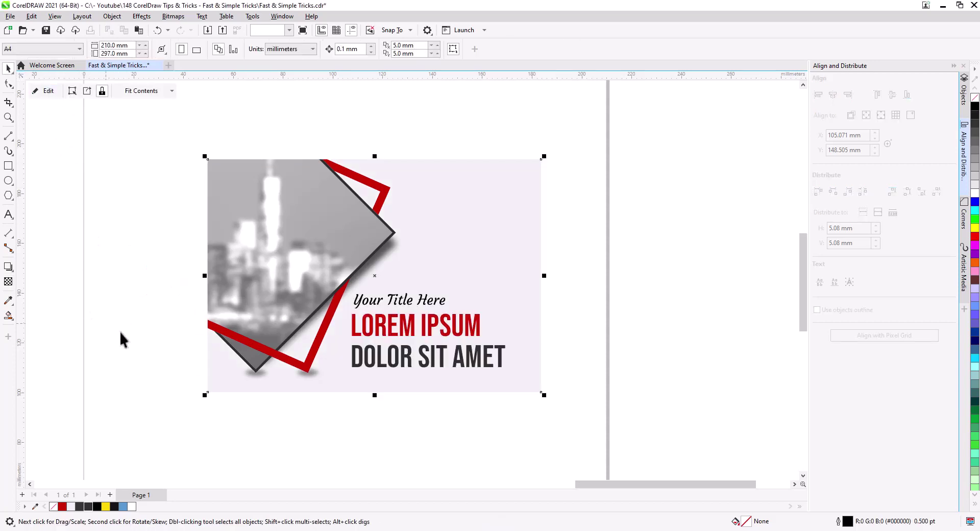
pyautogui.click(392, 437)
pyautogui.scroll(2, 420, 366)
pyautogui.moveTo(420, 347); pyautogui.dragTo(468, 385)
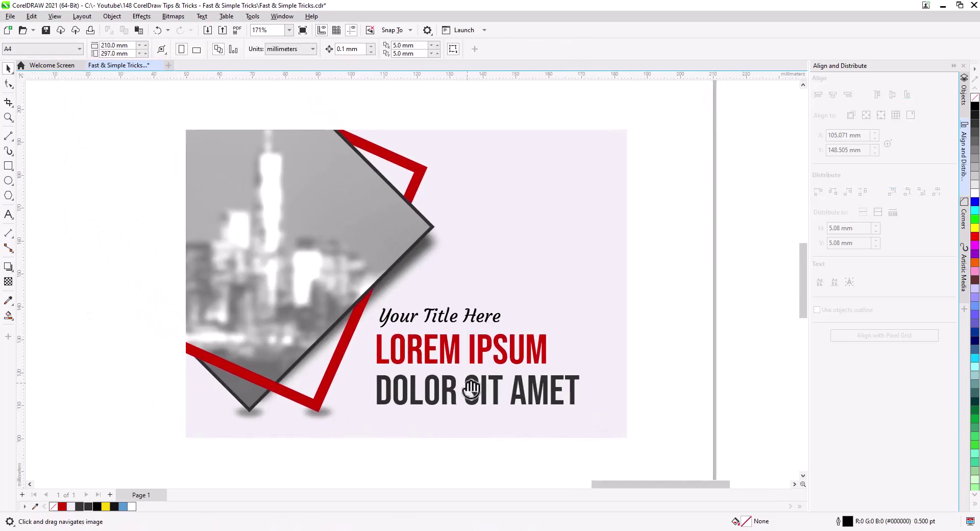